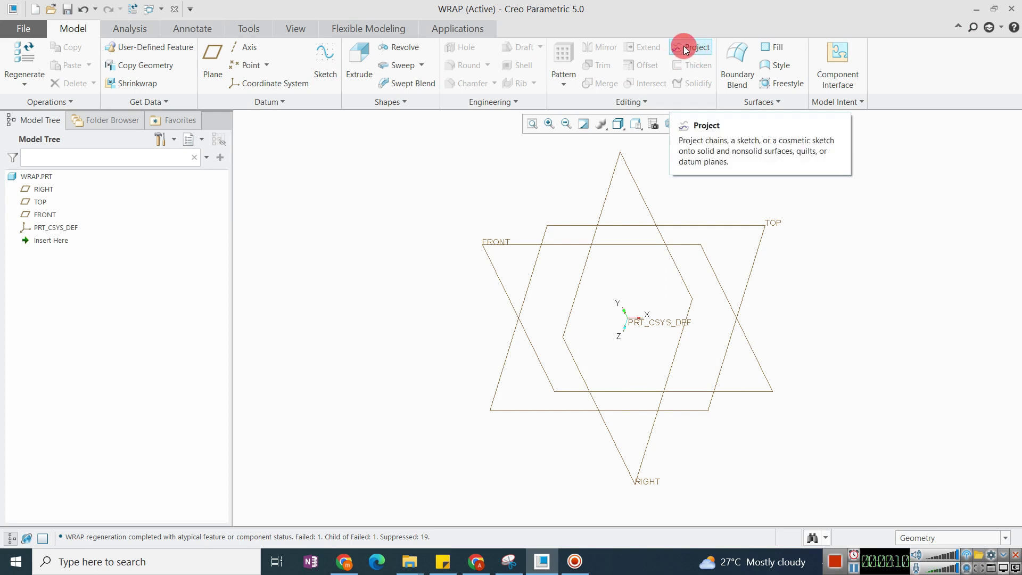
Start an Extrude feature and open its section sketch on the FRONT datum plane
{"action": "left_click", "coordinate": [649, 101]}
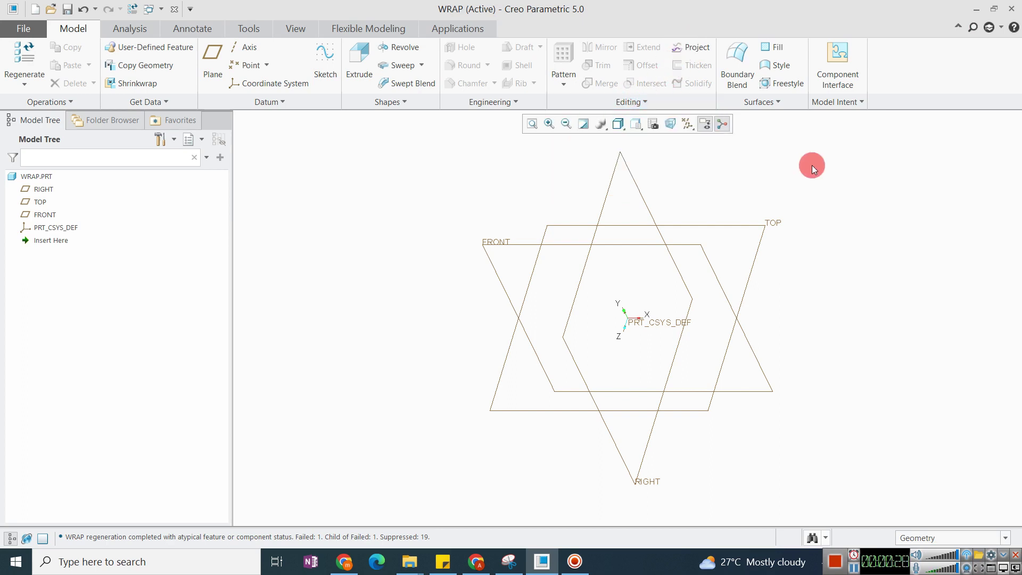
{"action": "left_click", "coordinate": [354, 84]}
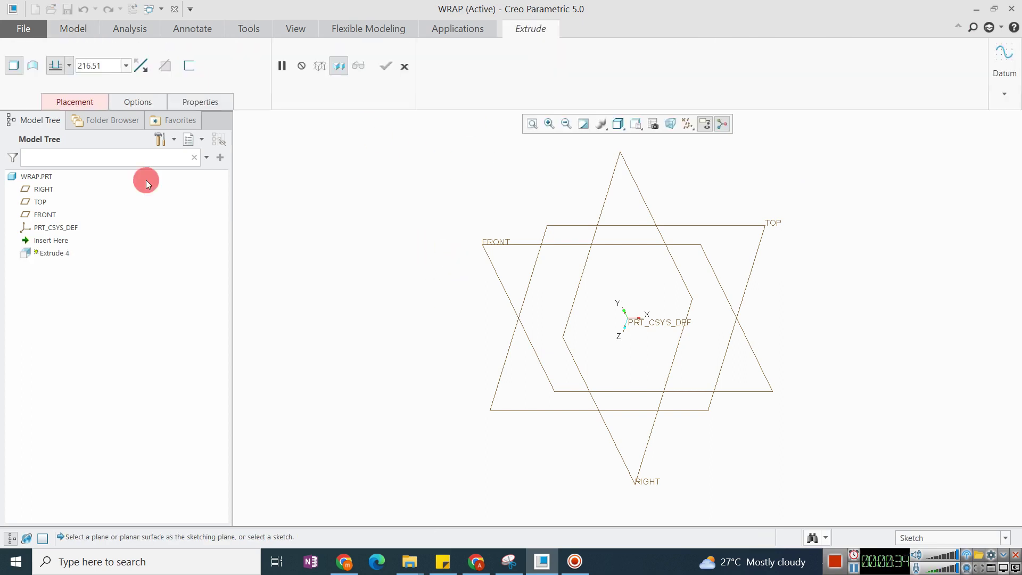
{"action": "left_click", "coordinate": [85, 96]}
{"action": "left_click", "coordinate": [183, 154]}
{"action": "left_click", "coordinate": [501, 244]}
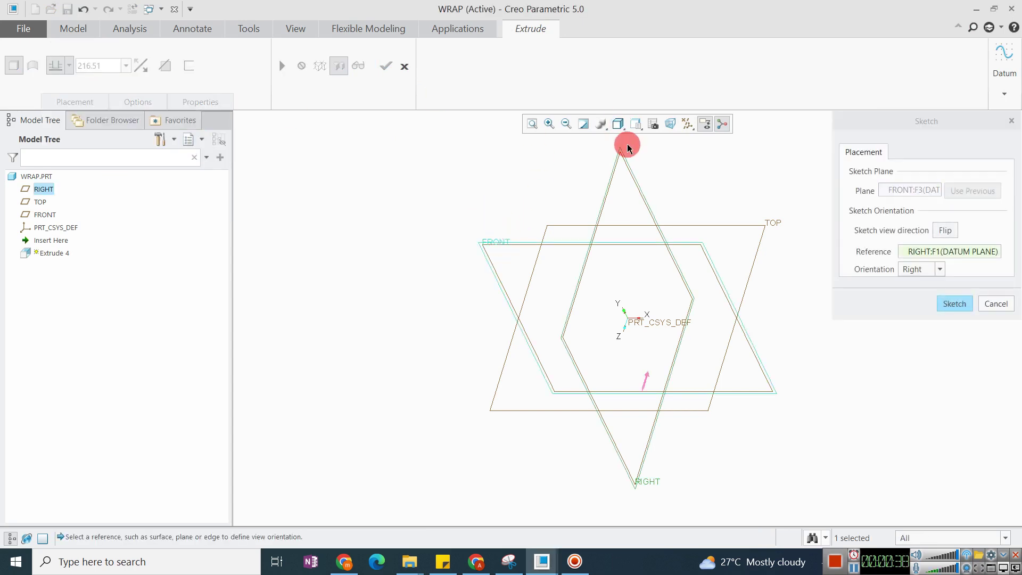
{"action": "middle_click", "coordinate": [610, 196]}
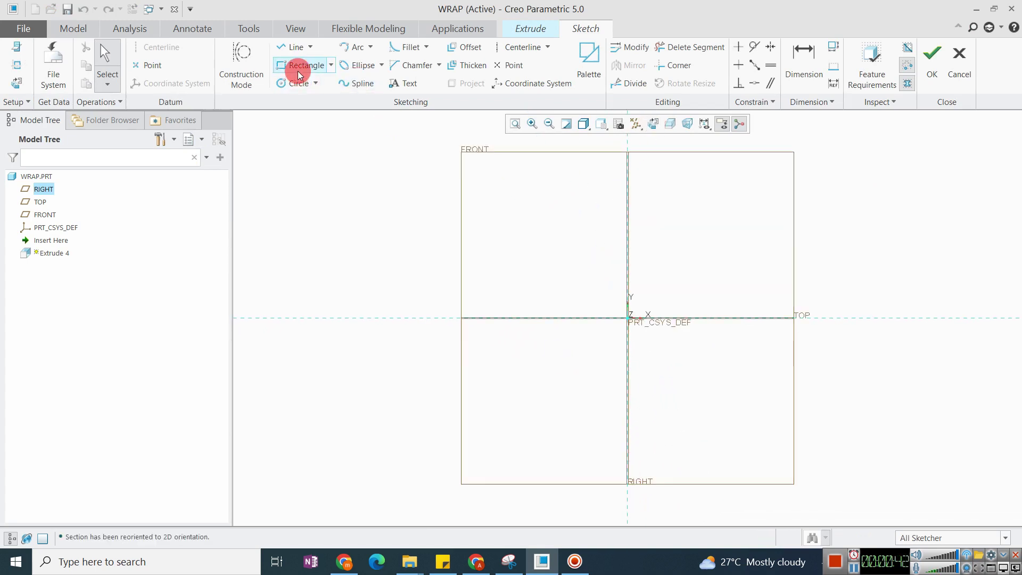
Sketch an open three-segment trapezoid line chain with both ends on the horizontal reference and a level upper segment
{"action": "left_click", "coordinate": [296, 47]}
{"action": "left_click", "coordinate": [435, 318]}
{"action": "left_click", "coordinate": [525, 253]}
{"action": "left_click", "coordinate": [703, 253]}
{"action": "left_click", "coordinate": [801, 317]}
{"action": "middle_click", "coordinate": [700, 155]}
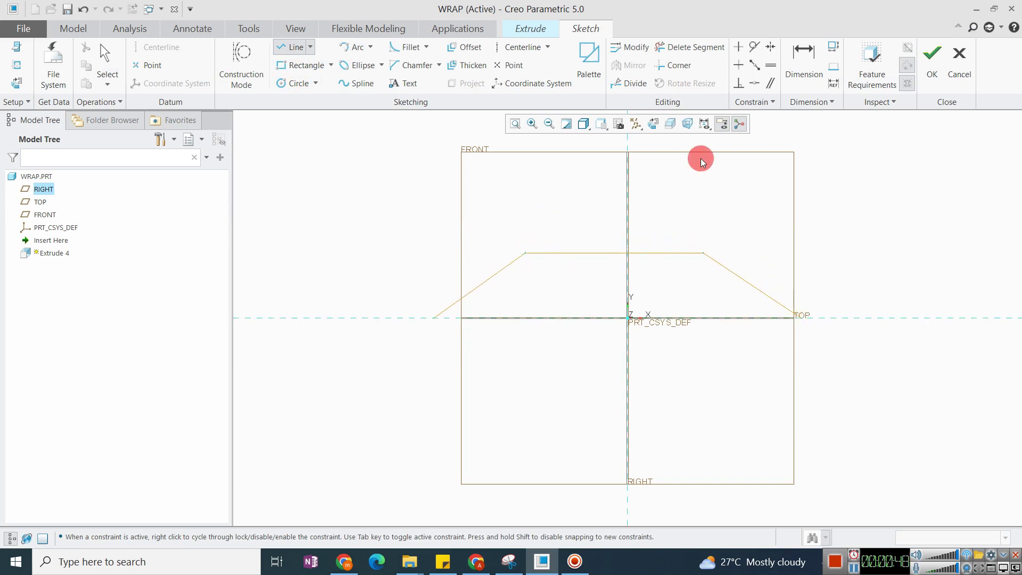
Finish the open profile as a surface extrusion and pull its depth to about 602
{"action": "left_click", "coordinate": [931, 69]}
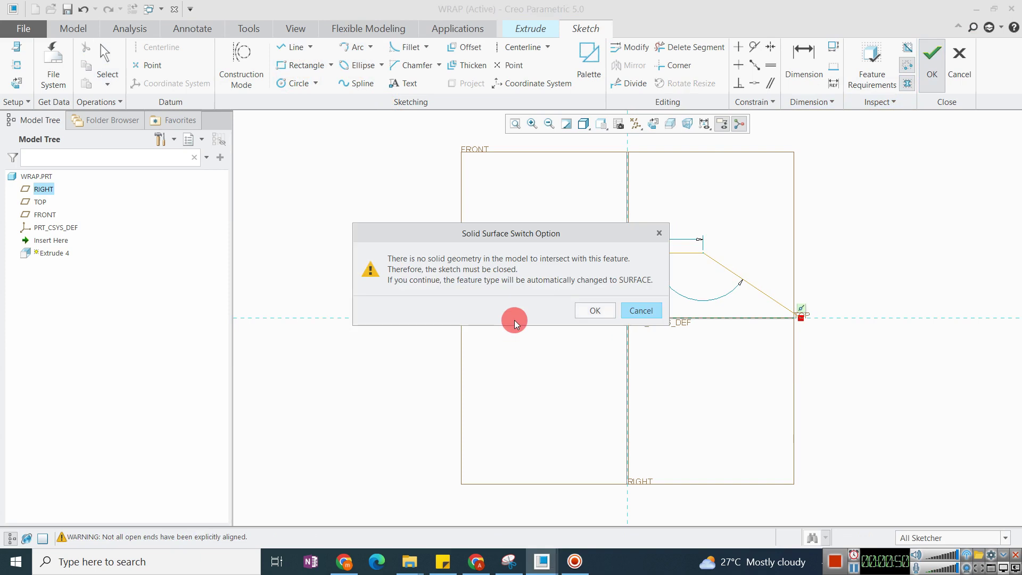
{"action": "left_click", "coordinate": [580, 310]}
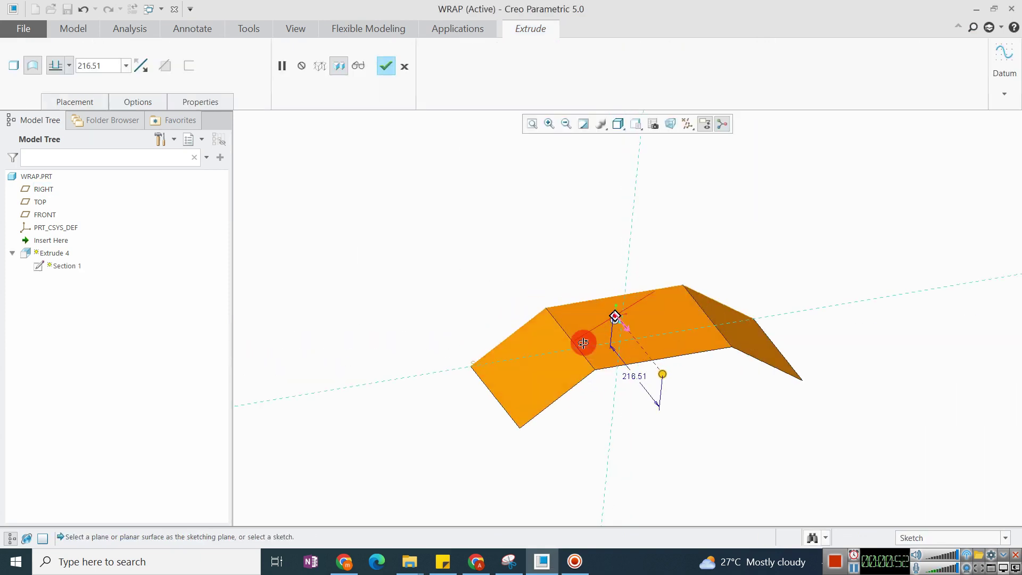
{"action": "left_click_drag", "start_coordinate": [611, 299], "coordinate": [666, 365]}
{"action": "middle_click_drag", "start_coordinate": [567, 287], "coordinate": [543, 331]}
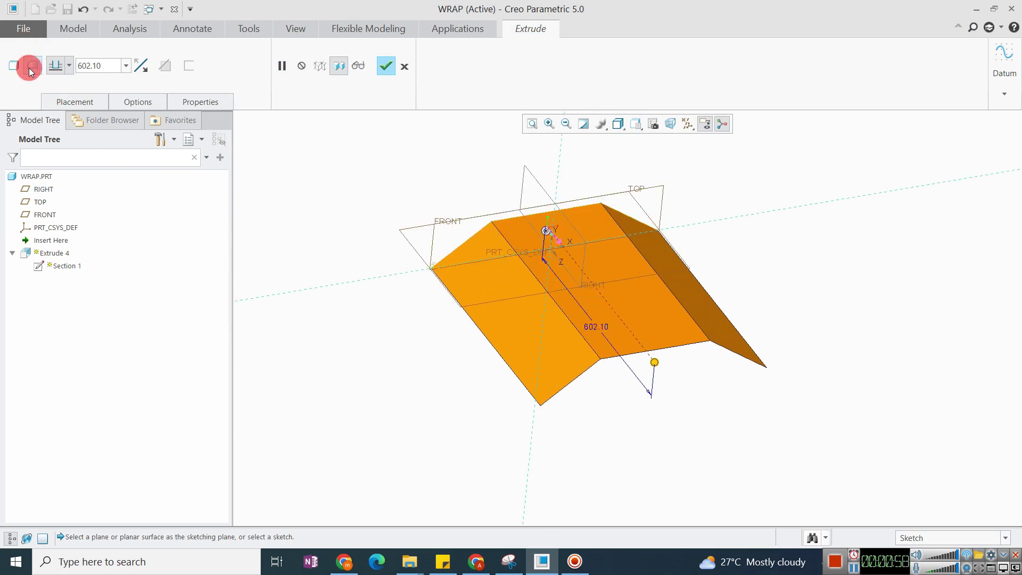
{"action": "left_click", "coordinate": [413, 322]}
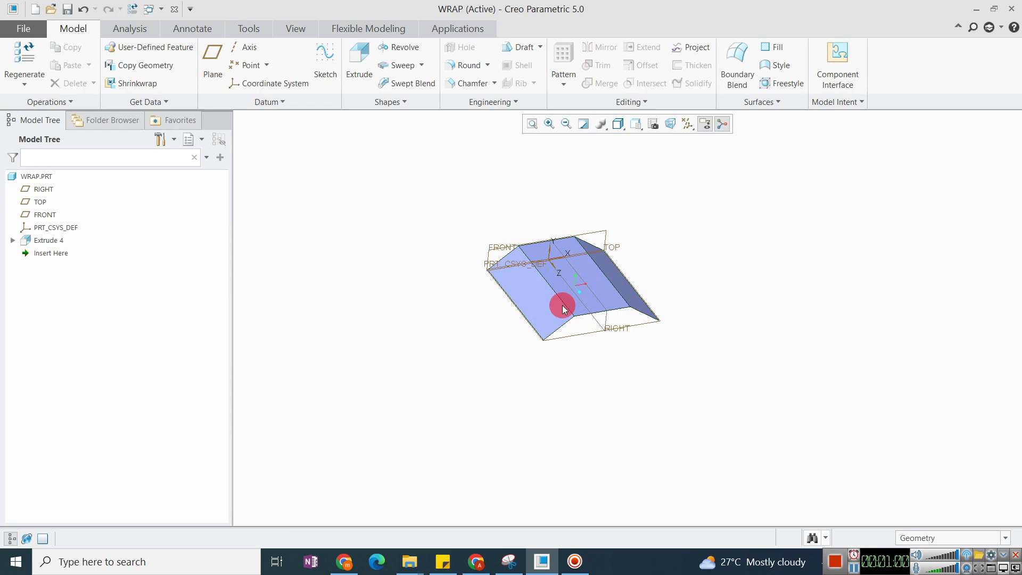
Round the surface's two long bend edges together with one shared radius
{"action": "left_click", "coordinate": [467, 65]}
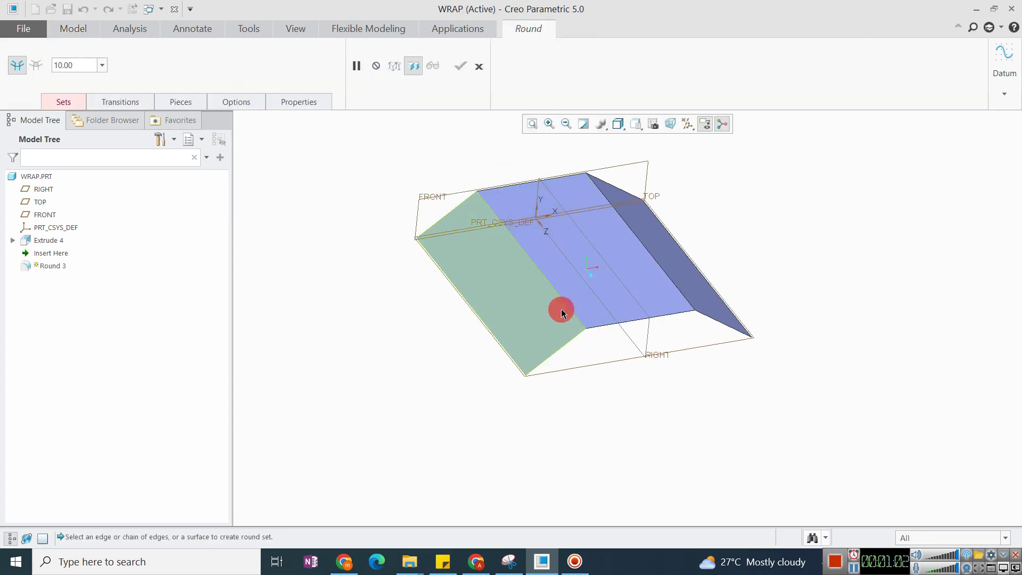
{"action": "left_click", "coordinate": [562, 296]}
{"action": "left_click", "coordinate": [681, 291], "text": "ctrl"}
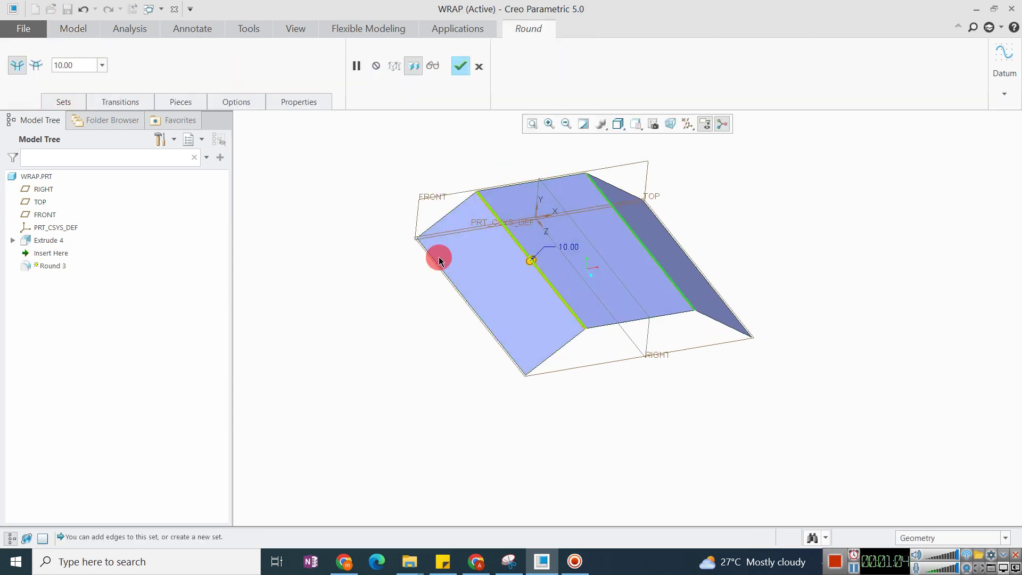
{"action": "left_click_drag", "start_coordinate": [528, 260], "coordinate": [516, 271]}
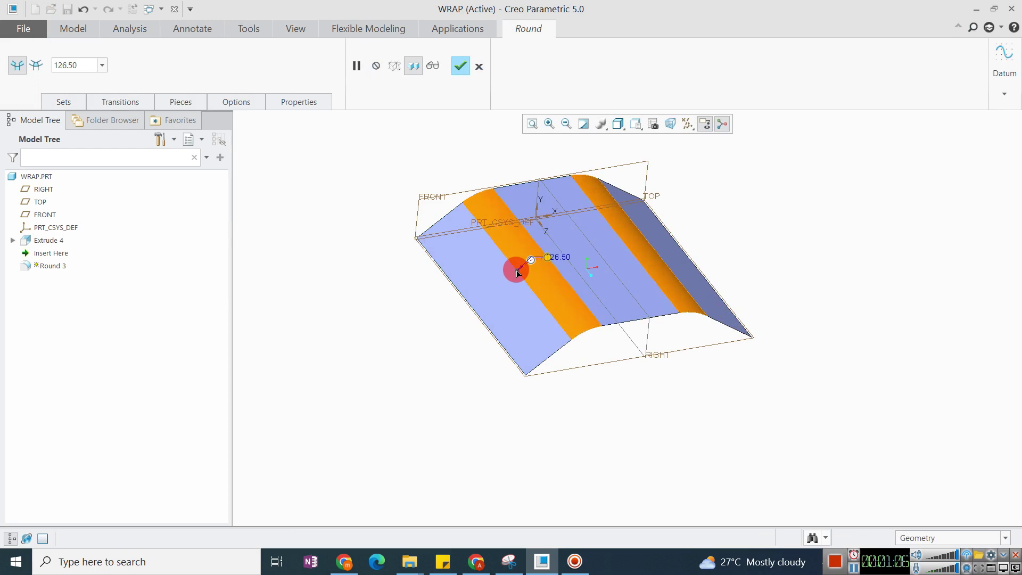
{"action": "left_click", "coordinate": [554, 259]}
{"action": "middle_click", "coordinate": [603, 270]}
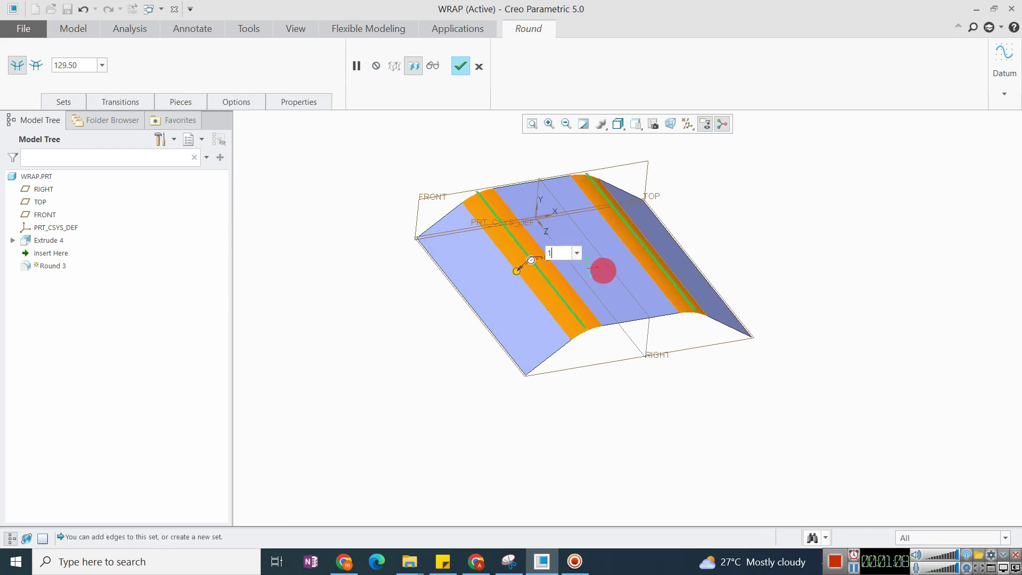
{"action": "left_click", "coordinate": [614, 415]}
{"action": "middle_click_drag", "start_coordinate": [570, 244], "coordinate": [536, 255]}
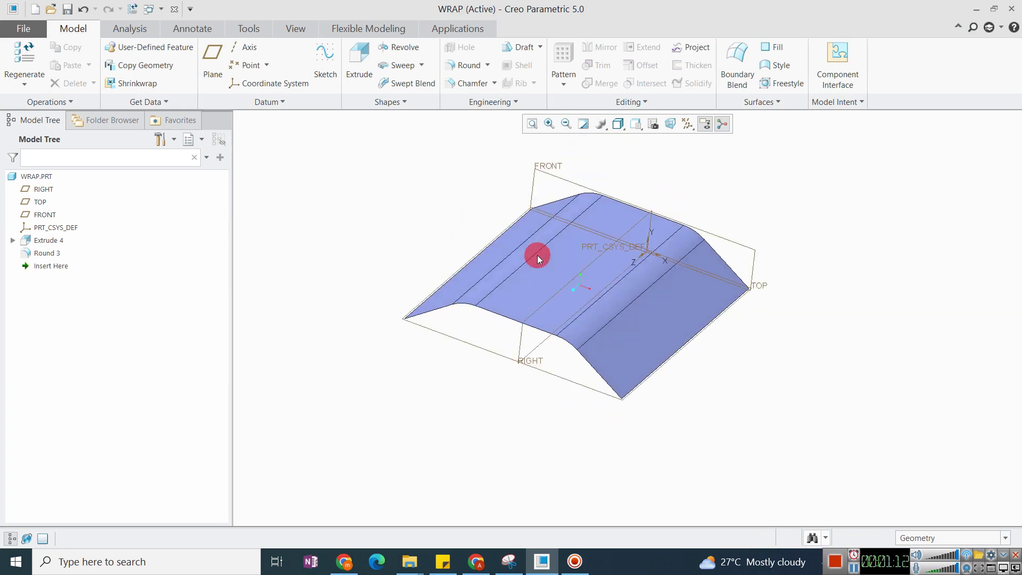
Start a sketch on the TOP datum plane and orient the view parallel to it
{"action": "left_click", "coordinate": [547, 401]}
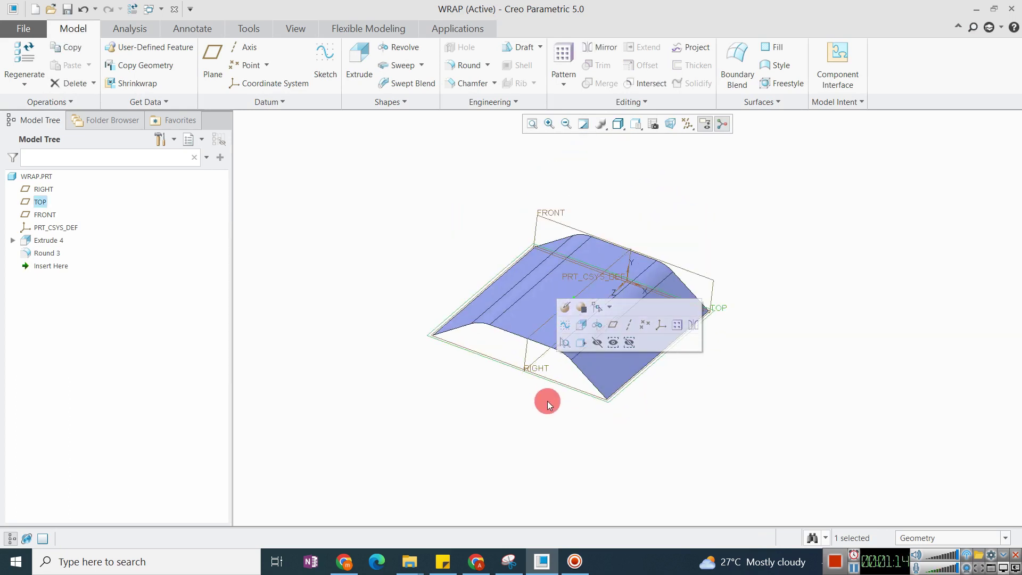
{"action": "scroll", "coordinate": [547, 401], "scroll_direction": "down", "scroll_amount": 3}
{"action": "left_click", "coordinate": [311, 73]}
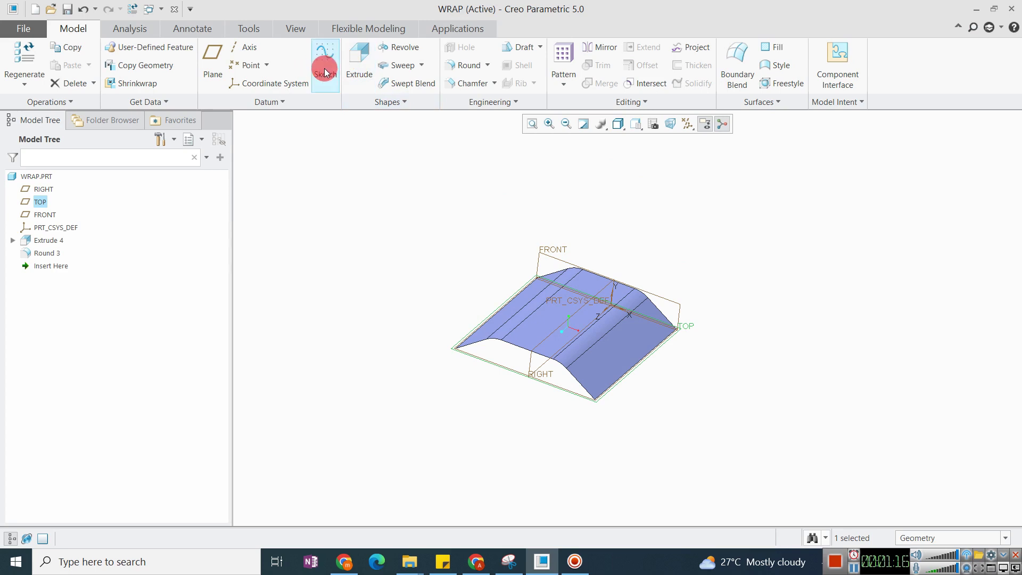
{"action": "left_click", "coordinate": [650, 128]}
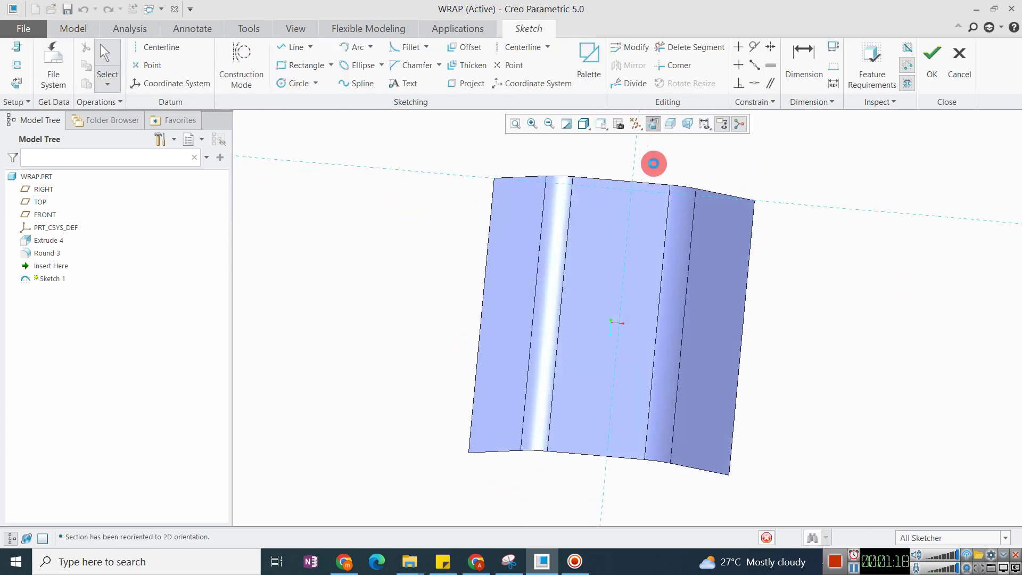
{"action": "scroll", "coordinate": [579, 232], "scroll_direction": "up", "scroll_amount": 1}
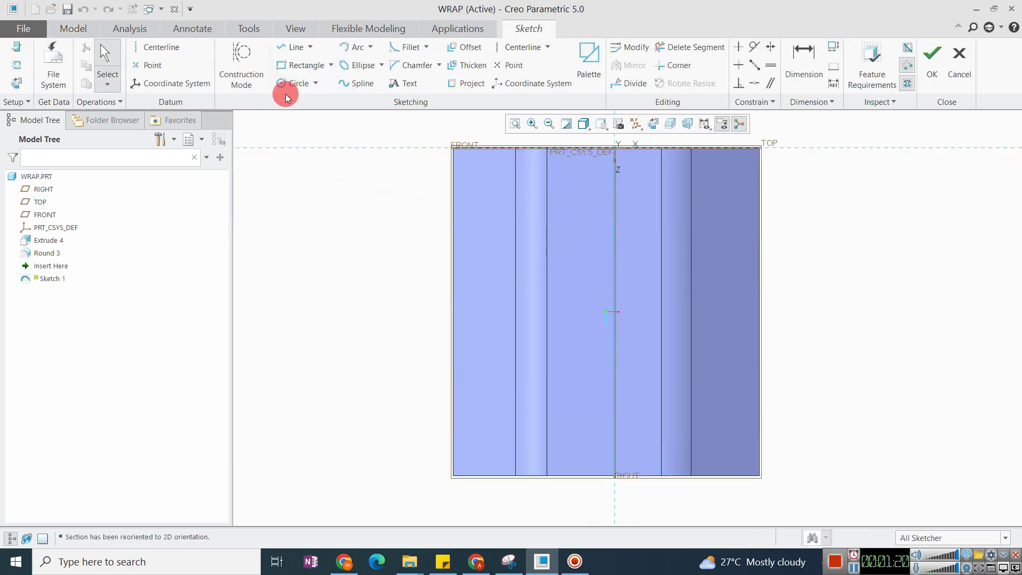
Sketch a rectangle about 452 wide across both rounds, about 250 from the FRONT plane, and finish the sketch
{"action": "left_click", "coordinate": [287, 70]}
{"action": "left_click", "coordinate": [486, 285]}
{"action": "left_click", "coordinate": [733, 345]}
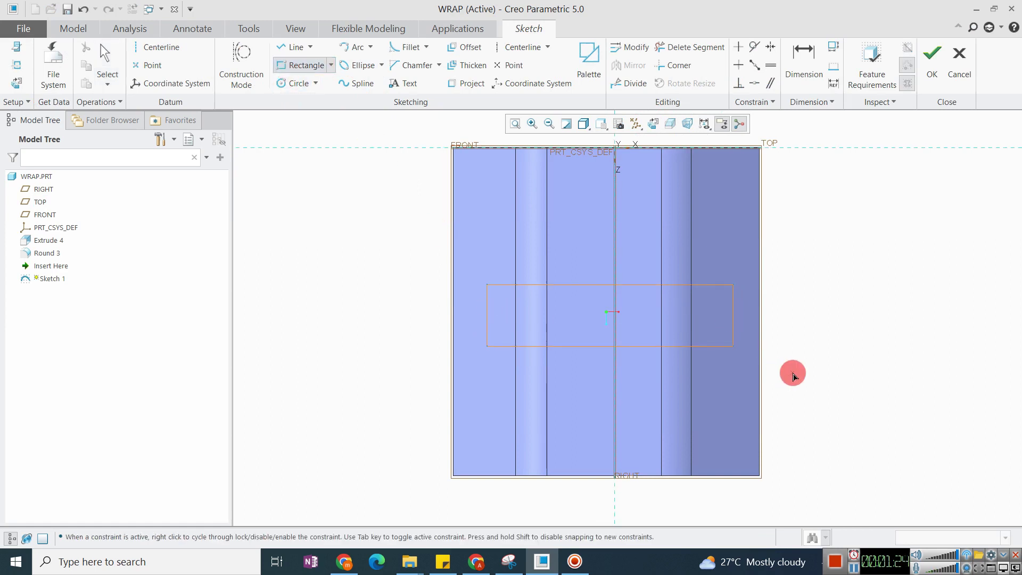
{"action": "middle_click", "coordinate": [791, 372]}
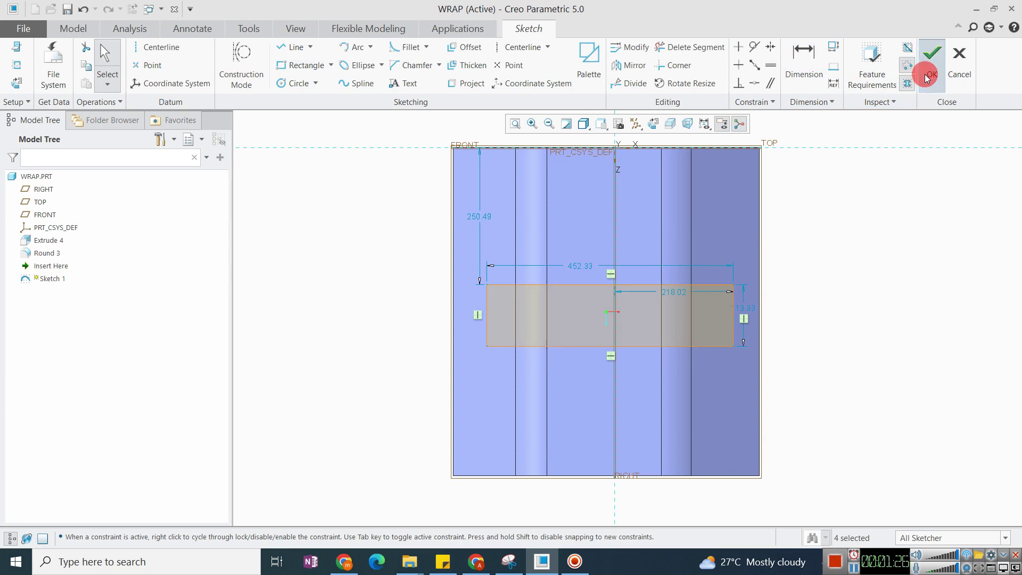
{"action": "left_click", "coordinate": [926, 70]}
Examine how the rectangle sketch lies relative to the bent surface above it
{"action": "mouse_move", "coordinate": [662, 354]}
{"action": "middle_mouse_down"}
{"action": "mouse_move", "coordinate": [682, 287]}
{"action": "mouse_move", "coordinate": [687, 312]}
{"action": "mouse_move", "coordinate": [637, 200]}
{"action": "mouse_move", "coordinate": [652, 218]}
{"action": "mouse_move", "coordinate": [621, 236]}
{"action": "mouse_move", "coordinate": [631, 246]}
{"action": "middle_mouse_up"}
{"action": "scroll", "coordinate": [721, 342], "scroll_direction": "up", "scroll_amount": 5}
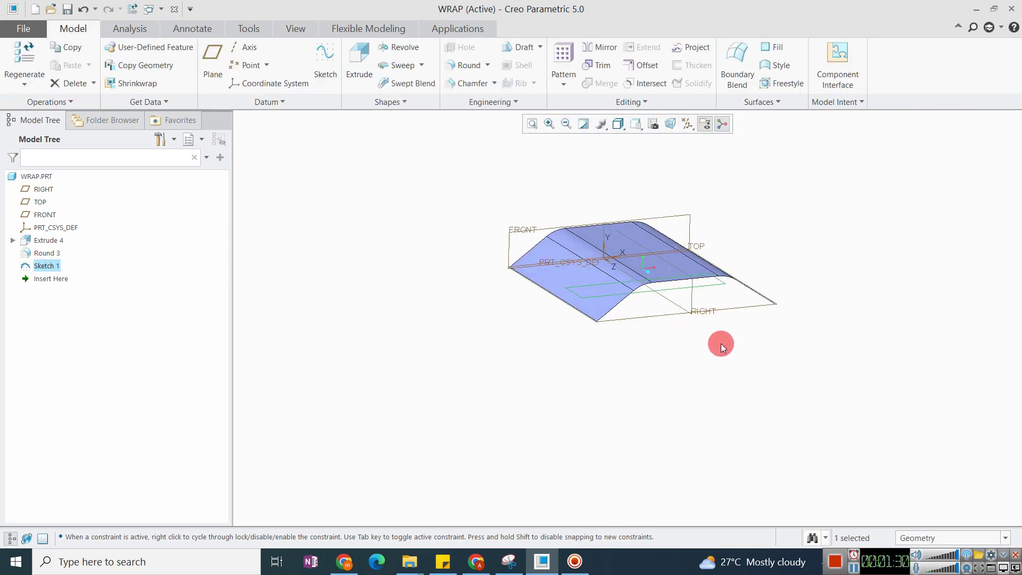
{"action": "left_click", "coordinate": [725, 257]}
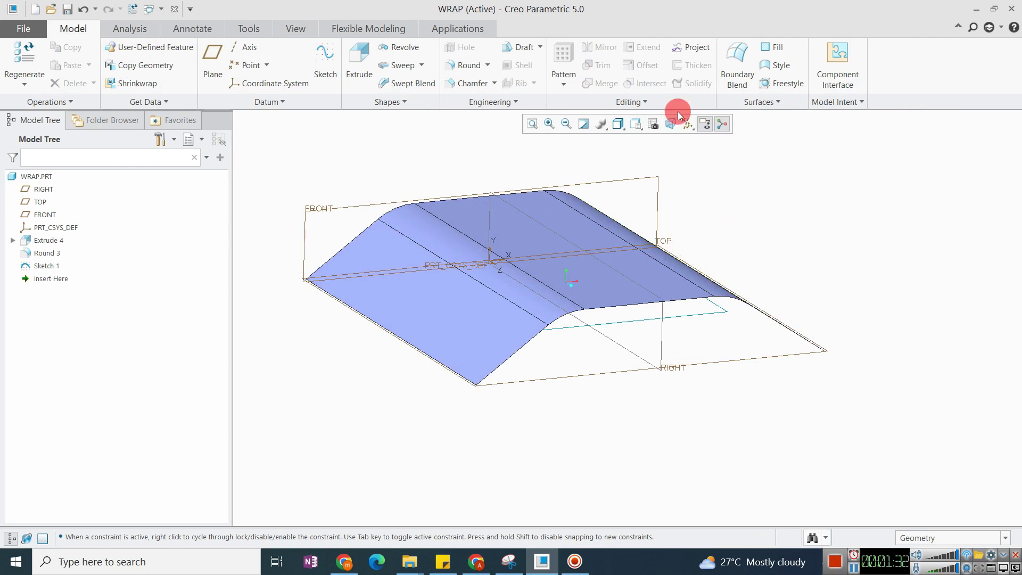
{"action": "left_click", "coordinate": [685, 49]}
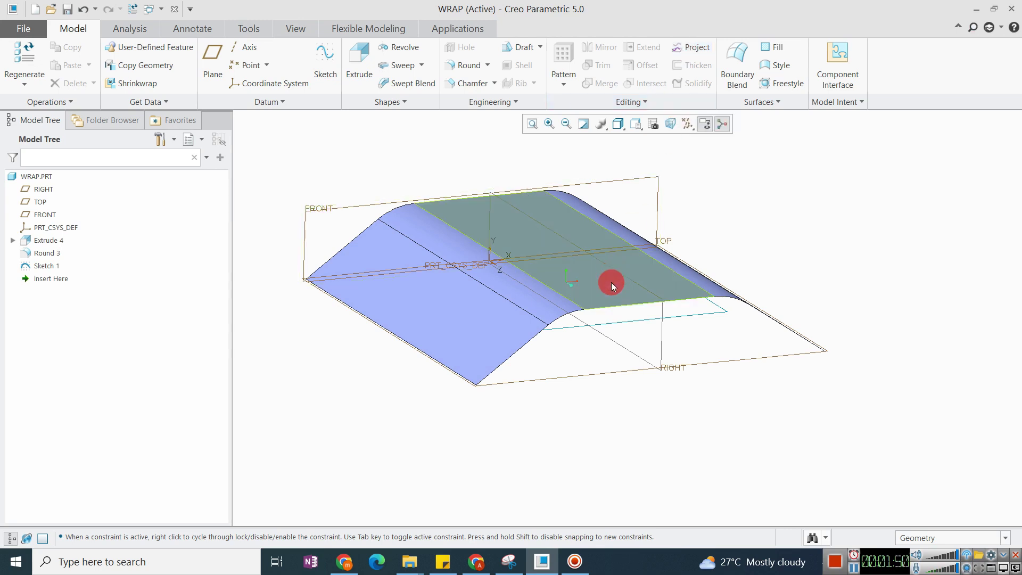
{"action": "middle_click_drag", "start_coordinate": [624, 313], "coordinate": [597, 326]}
{"action": "scroll", "coordinate": [679, 324], "scroll_direction": "up", "scroll_amount": 3}
{"action": "left_click", "coordinate": [668, 319]}
{"action": "scroll", "coordinate": [548, 333], "scroll_direction": "down", "scroll_amount": 3}
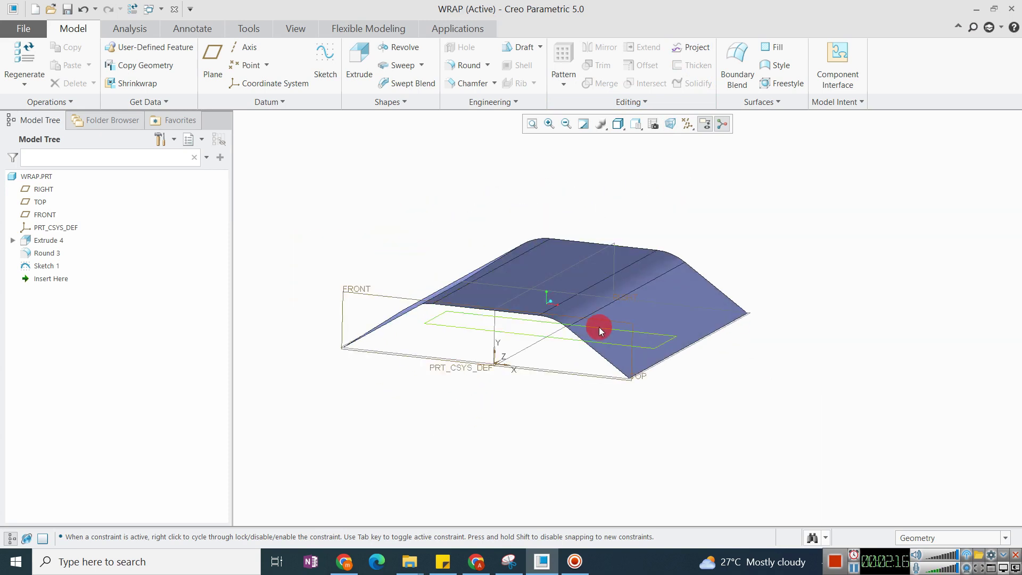
Start a projected curve with the Project chains option and select the rectangle sketch as the chain
{"action": "left_click", "coordinate": [690, 47]}
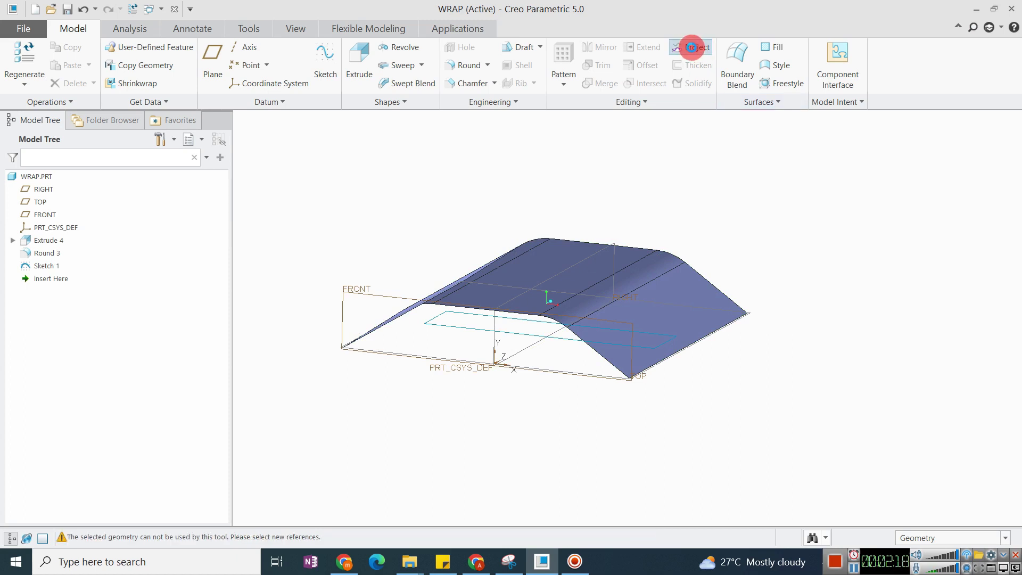
{"action": "left_click", "coordinate": [75, 101]}
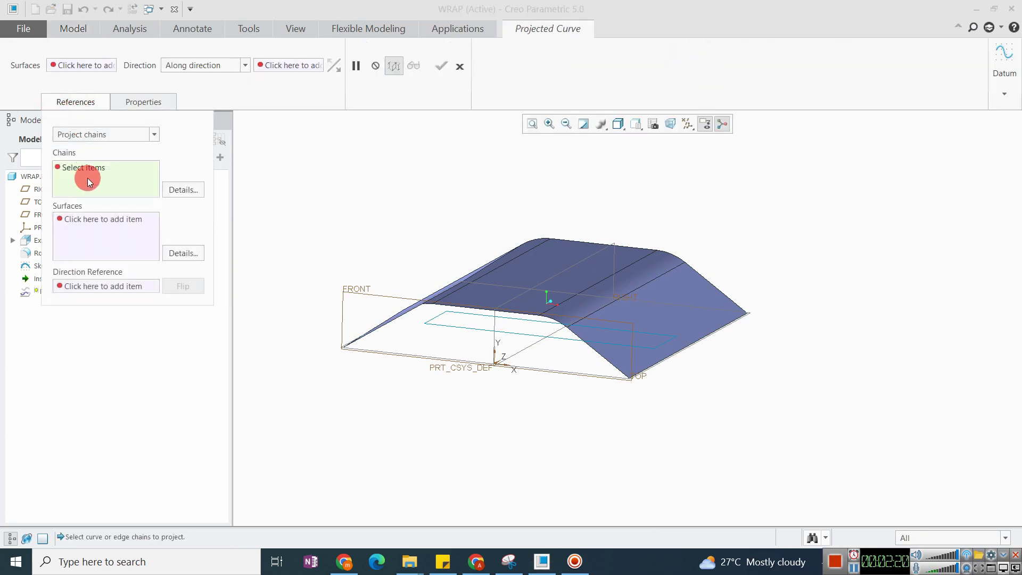
{"action": "left_click", "coordinate": [102, 168]}
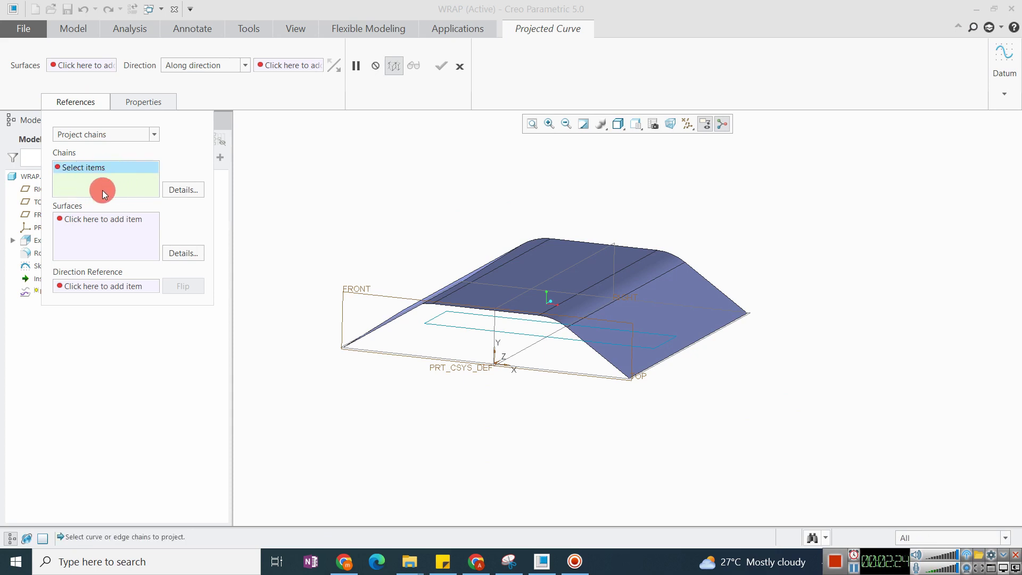
{"action": "left_click", "coordinate": [451, 317]}
{"action": "scroll", "coordinate": [482, 317], "scroll_direction": "down", "scroll_amount": 4}
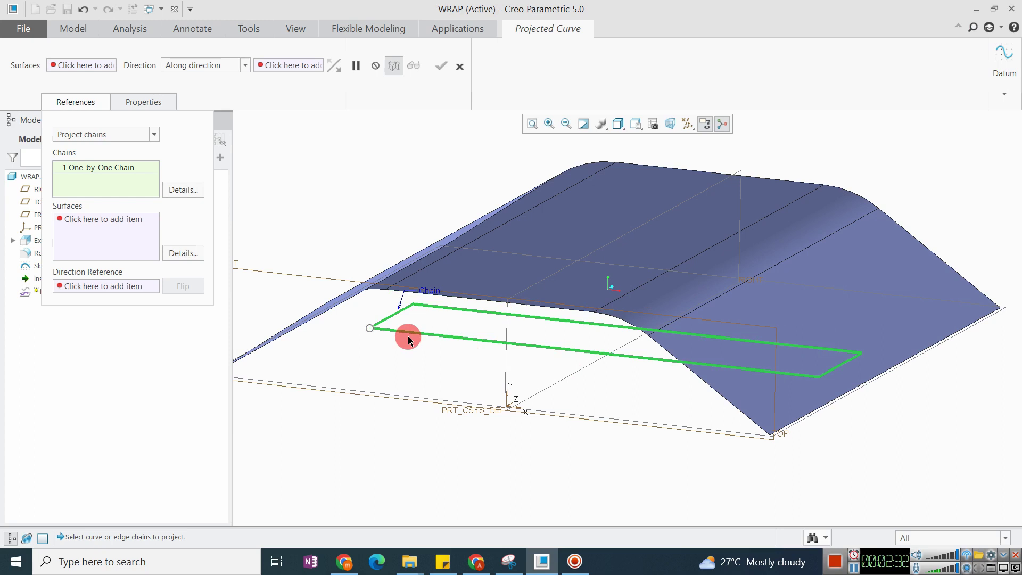
{"action": "left_click", "coordinate": [177, 190]}
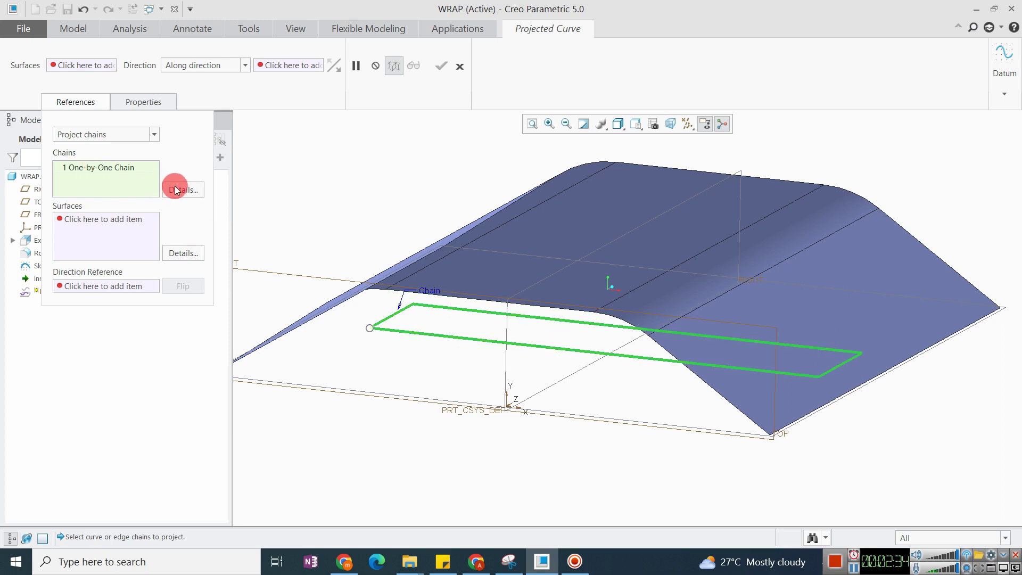
{"action": "right_click", "coordinate": [902, 187]}
{"action": "left_click", "coordinate": [931, 195]}
{"action": "left_click", "coordinate": [544, 374]}
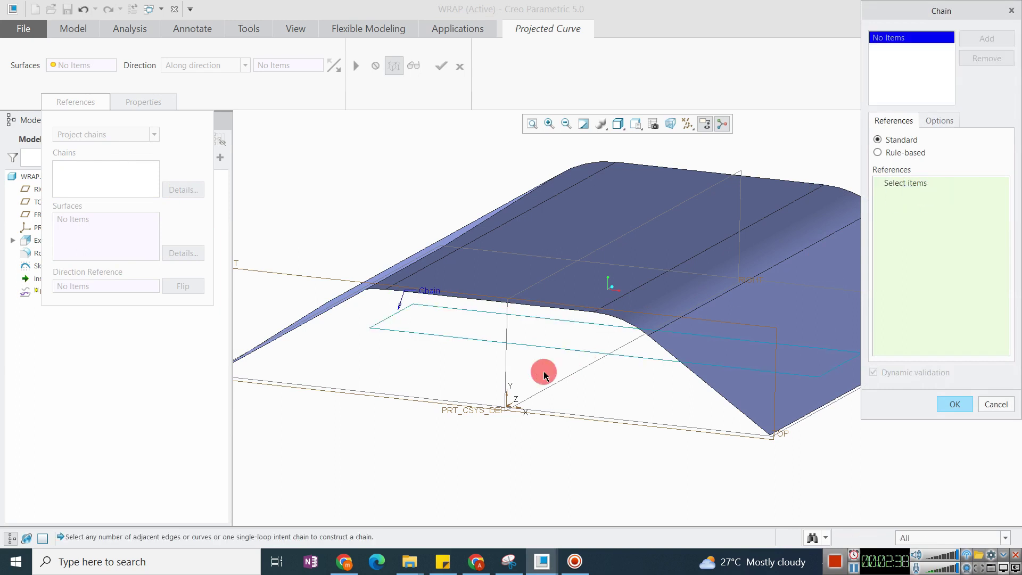
{"action": "right_click", "coordinate": [547, 322]}
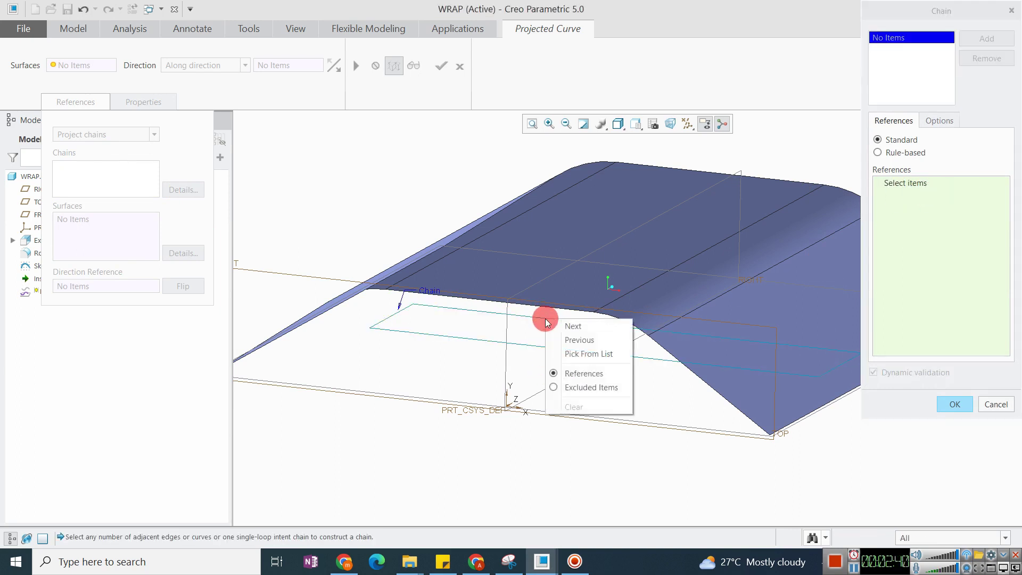
{"action": "left_click", "coordinate": [592, 354]}
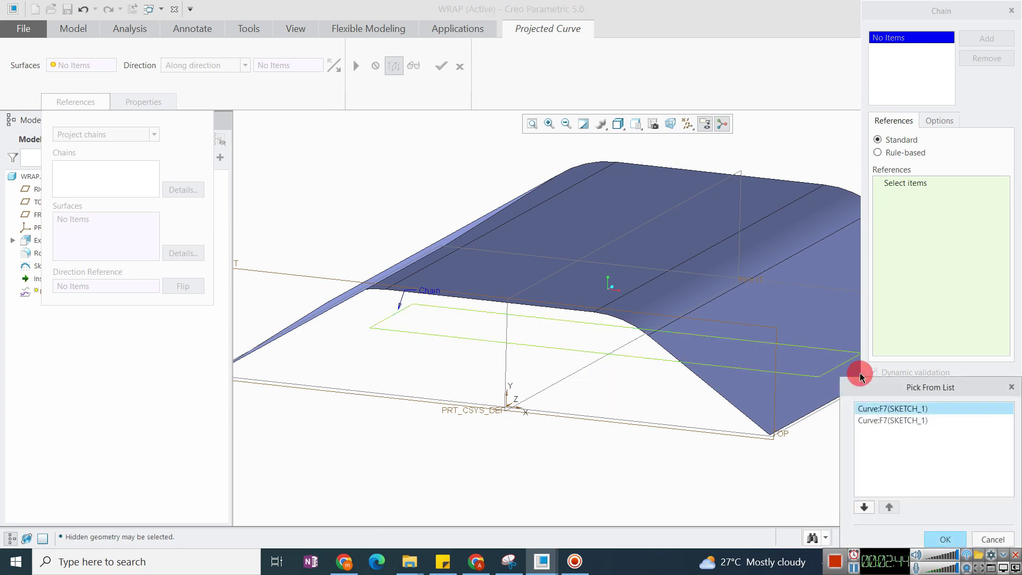
{"action": "left_click", "coordinate": [886, 420]}
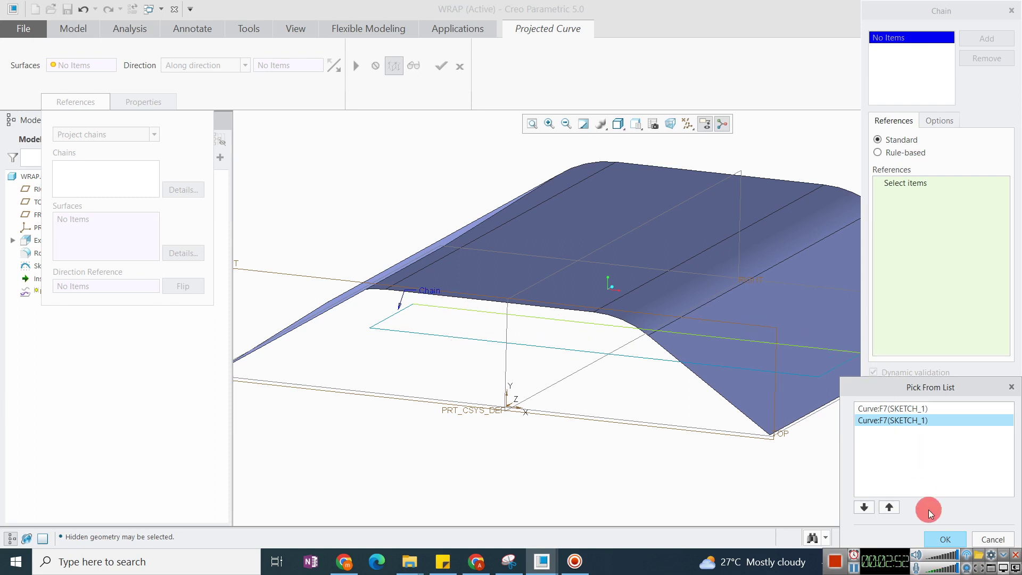
{"action": "left_click", "coordinate": [943, 540]}
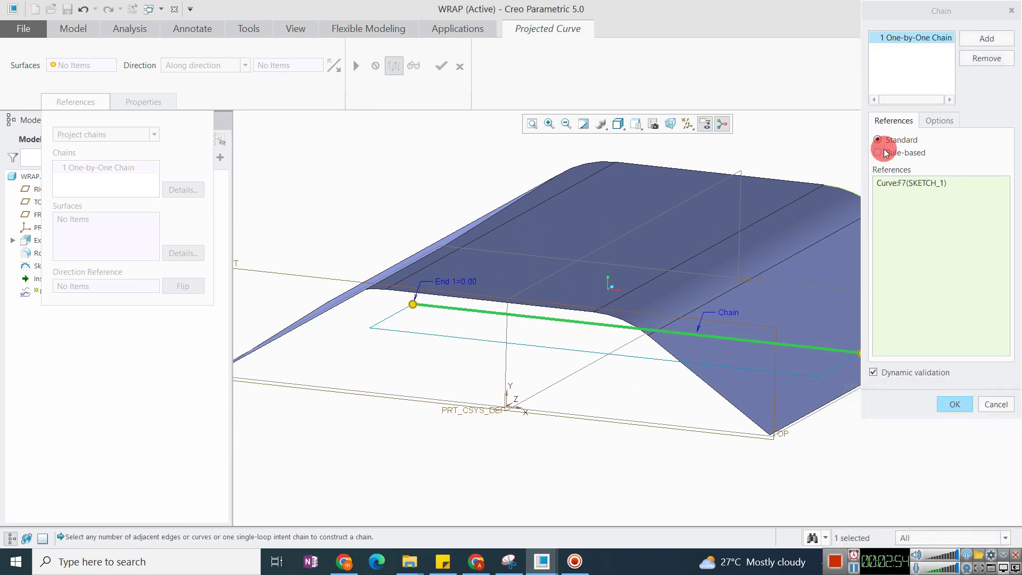
{"action": "left_click", "coordinate": [992, 404]}
{"action": "left_click", "coordinate": [99, 168]}
{"action": "left_click", "coordinate": [117, 188]}
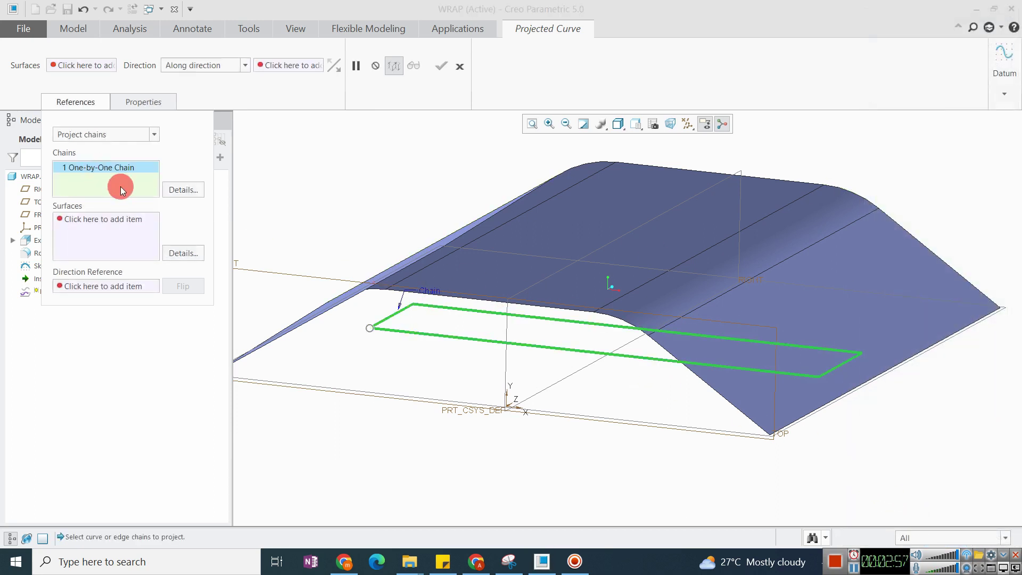
Restrict selection to quilts and pick the entire bent surface quilt as the target for the rectangle projection
{"action": "left_click", "coordinate": [100, 220]}
{"action": "scroll", "coordinate": [516, 271], "scroll_direction": "down", "scroll_amount": 4}
{"action": "middle_click_drag", "start_coordinate": [516, 254], "coordinate": [475, 234]}
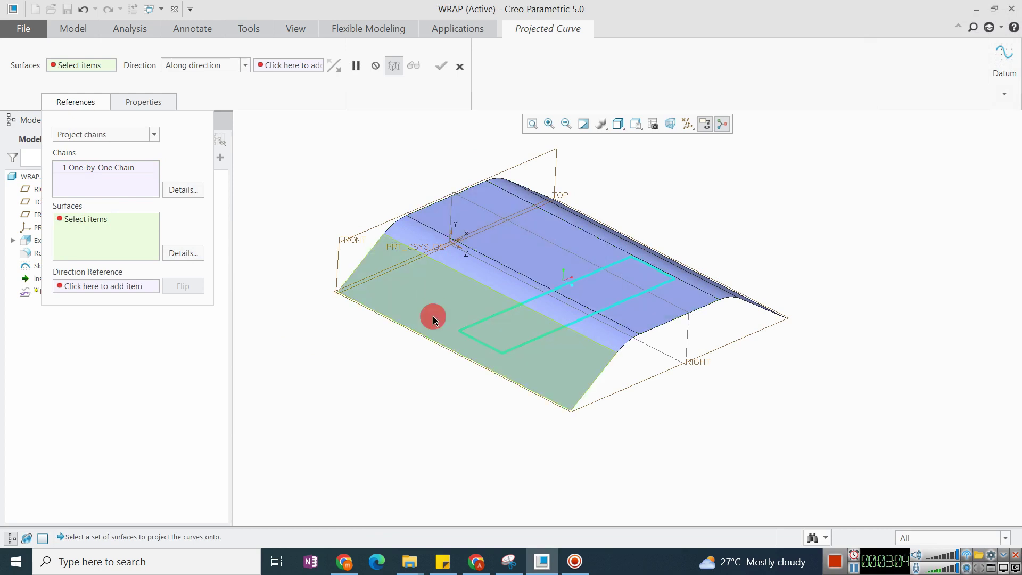
{"action": "left_click", "coordinate": [942, 538]}
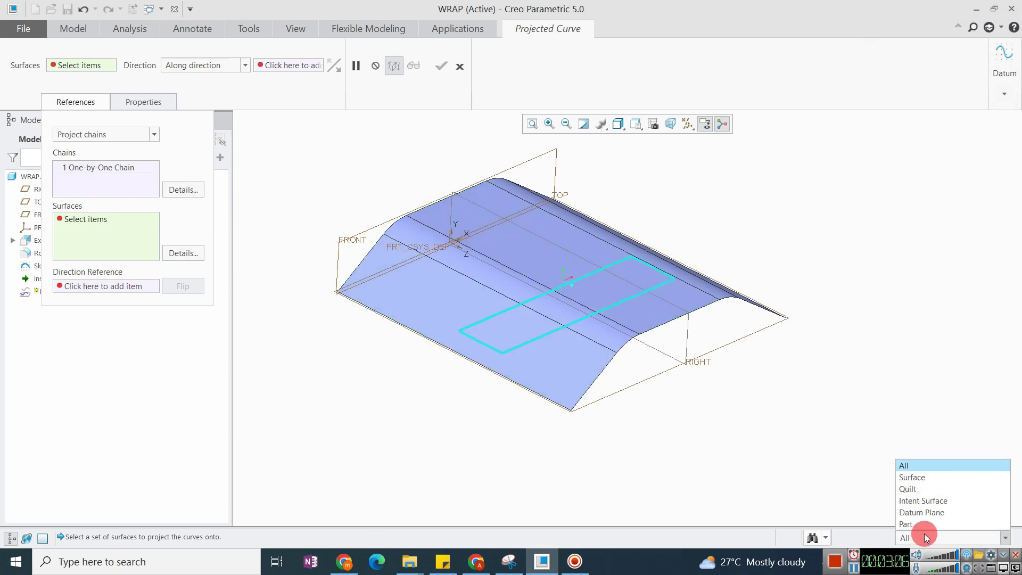
{"action": "left_click", "coordinate": [910, 489]}
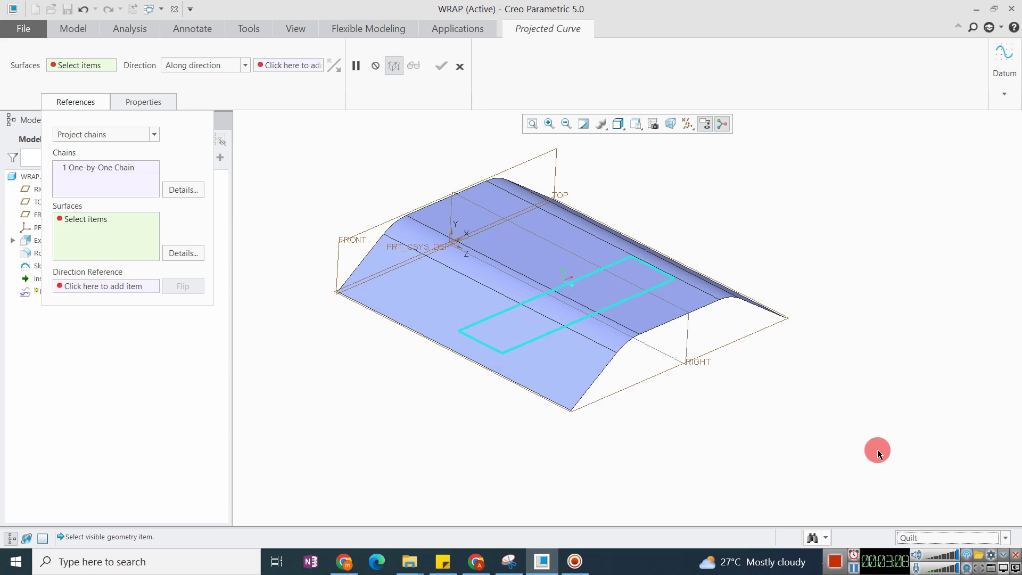
{"action": "left_click", "coordinate": [561, 350]}
{"action": "scroll", "coordinate": [582, 294], "scroll_direction": "up", "scroll_amount": 2}
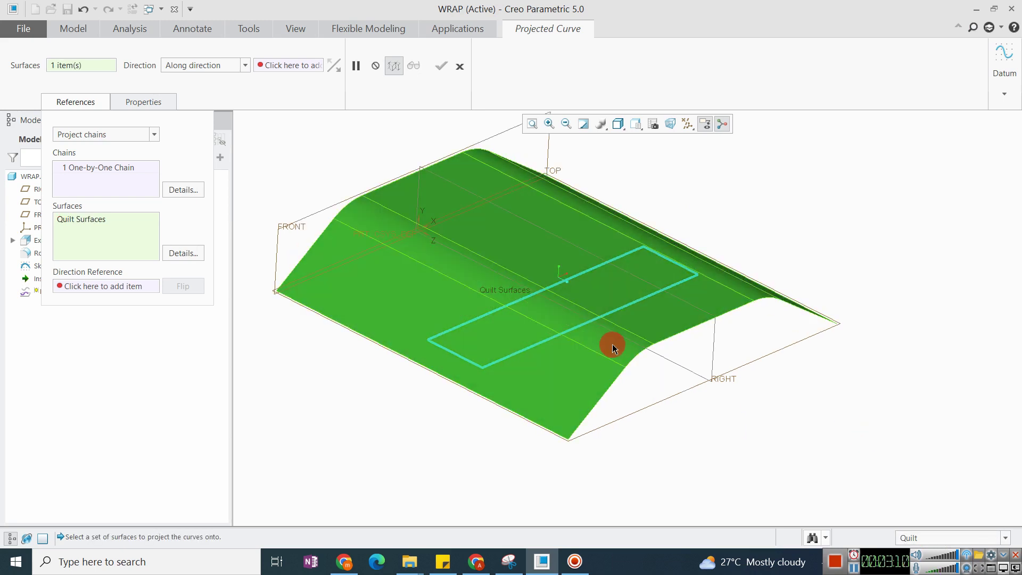
Use the TOP datum plane as the direction reference for the rectangle projection and complete the projected curve
{"action": "left_click", "coordinate": [107, 287]}
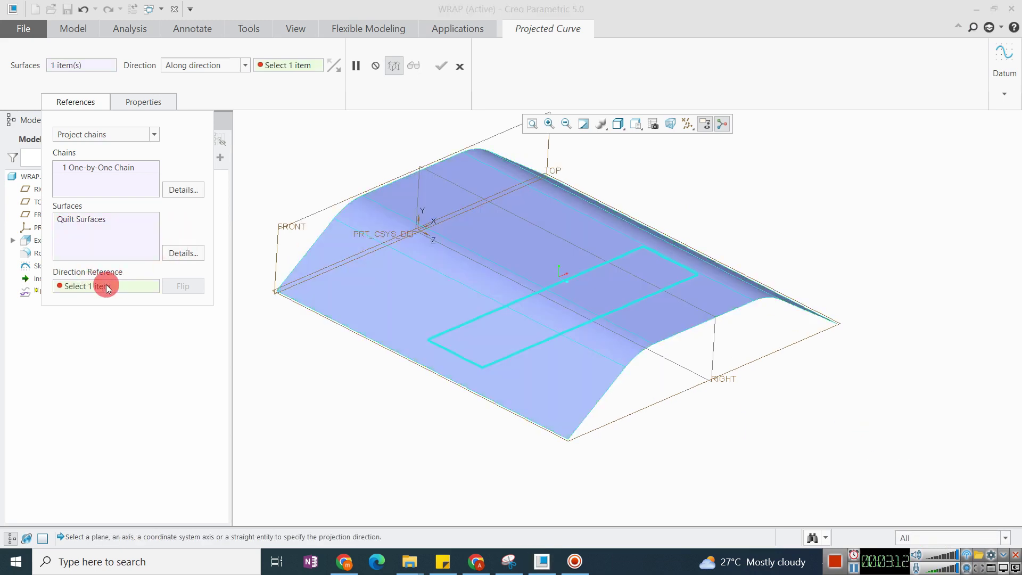
{"action": "middle_click_drag", "start_coordinate": [654, 328], "coordinate": [584, 358]}
{"action": "left_click", "coordinate": [654, 368]}
{"action": "middle_click", "coordinate": [621, 283]}
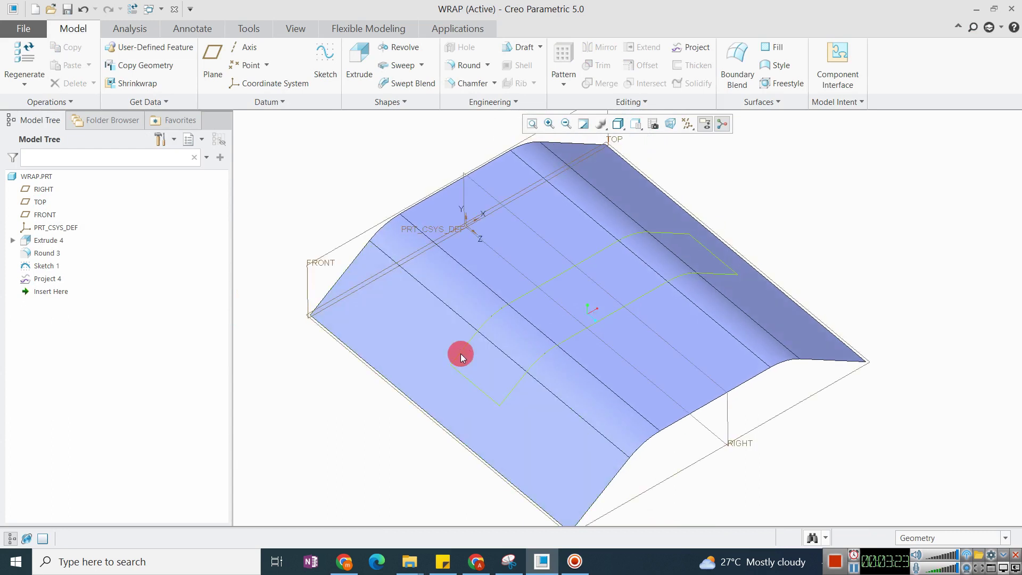
Create a datum plane offset about 278 above the TOP datum plane, over the bent surface
{"action": "middle_click_drag", "start_coordinate": [566, 329], "coordinate": [561, 307]}
{"action": "middle_click_drag", "start_coordinate": [632, 286], "coordinate": [772, 228]}
{"action": "middle_click_drag", "start_coordinate": [647, 275], "coordinate": [707, 278]}
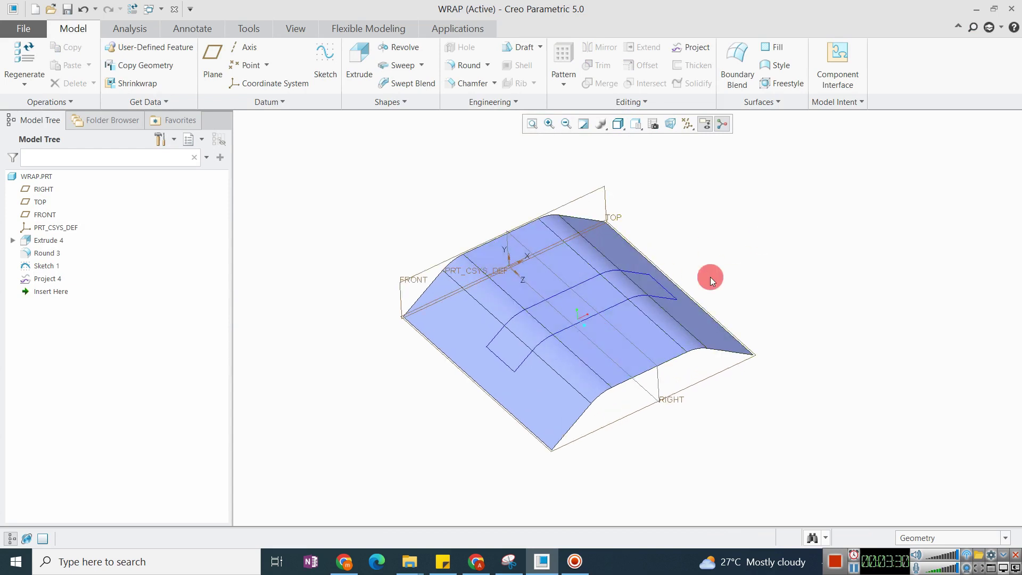
{"action": "middle_click_drag", "start_coordinate": [616, 269], "coordinate": [724, 294]}
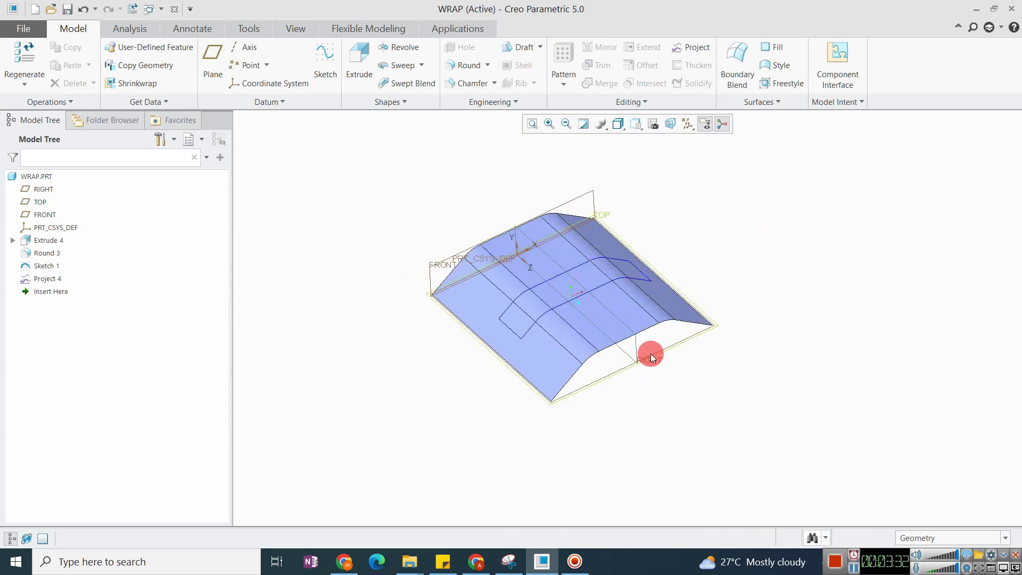
{"action": "left_click", "coordinate": [611, 365]}
{"action": "middle_click_drag", "start_coordinate": [612, 365], "coordinate": [673, 301]}
{"action": "middle_click_drag", "start_coordinate": [609, 354], "coordinate": [603, 306]}
{"action": "left_click", "coordinate": [213, 63]}
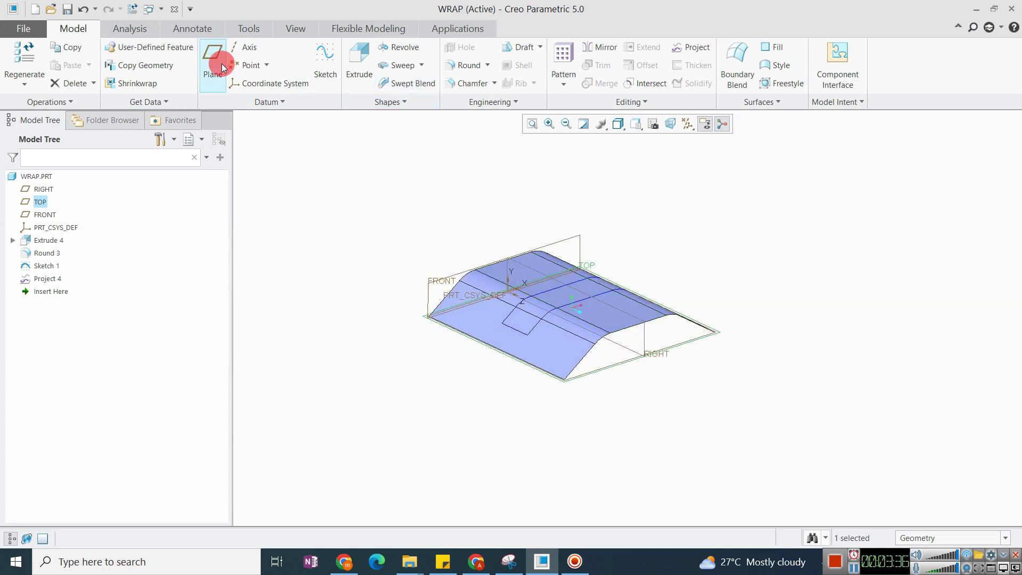
{"action": "left_click_drag", "start_coordinate": [570, 326], "coordinate": [725, 245]}
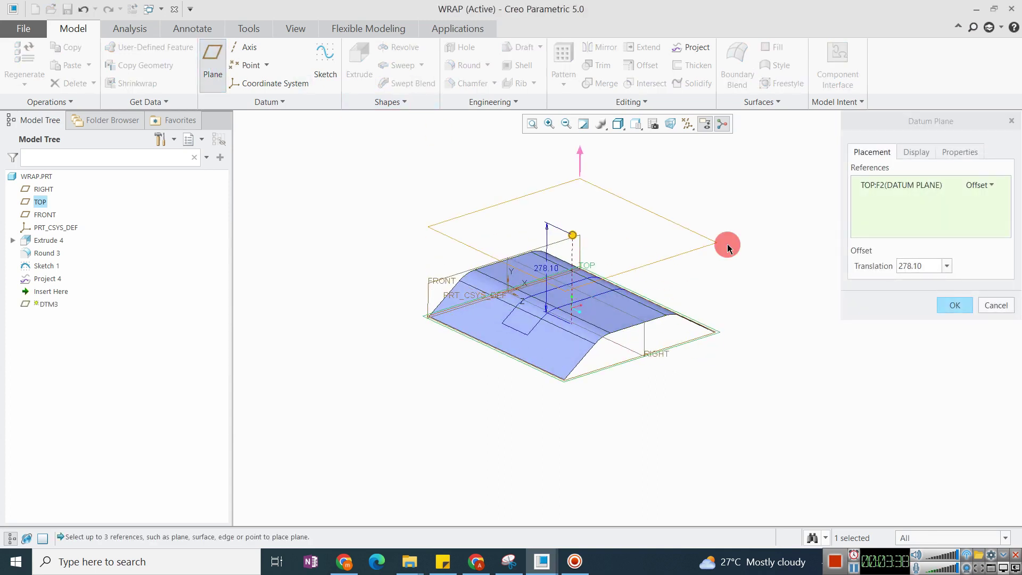
{"action": "middle_click", "coordinate": [747, 285]}
Start a sketch on the offset datum plane DTM3 and orient the view parallel to it
{"action": "scroll", "coordinate": [661, 253], "scroll_direction": "down", "scroll_amount": 2}
{"action": "left_click", "coordinate": [663, 257]}
{"action": "left_click", "coordinate": [670, 204]}
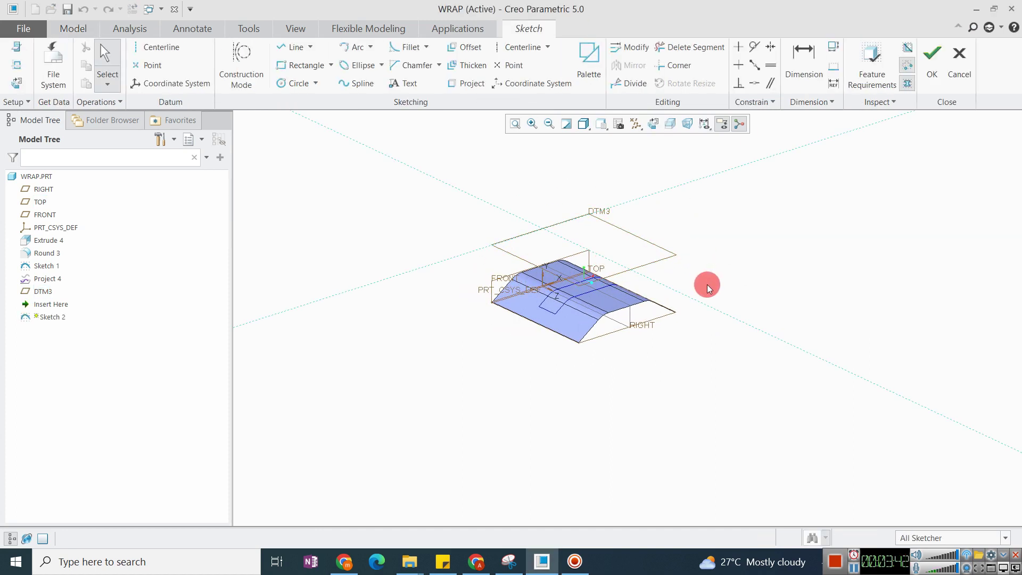
{"action": "left_click", "coordinate": [671, 128]}
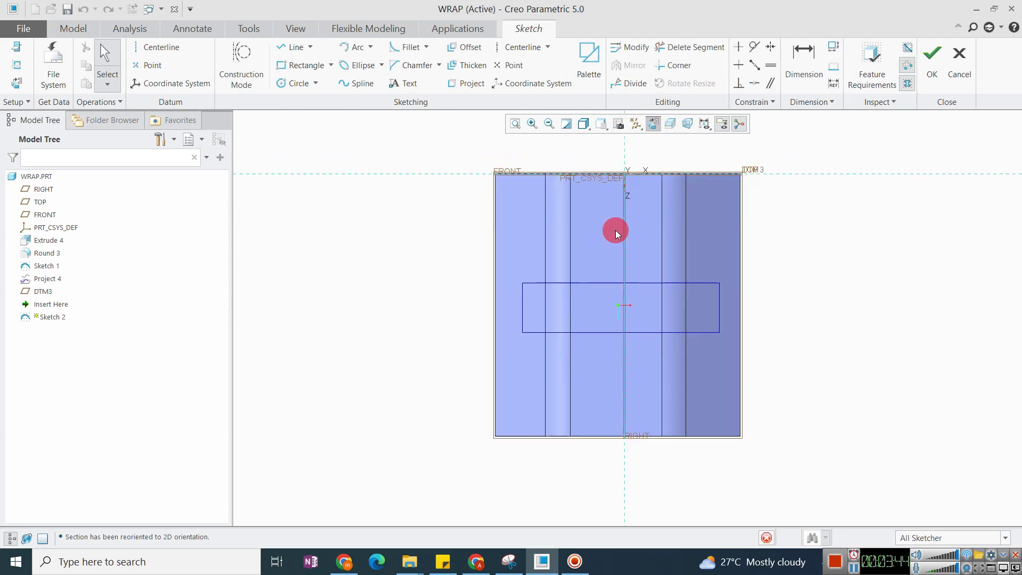
Add the sketch text "MDA" about 80.5 high, starting about 212 from the RIGHT plane and 152 from FRONT
{"action": "left_click", "coordinate": [399, 86]}
{"action": "scroll", "coordinate": [628, 184], "scroll_direction": "up", "scroll_amount": 3}
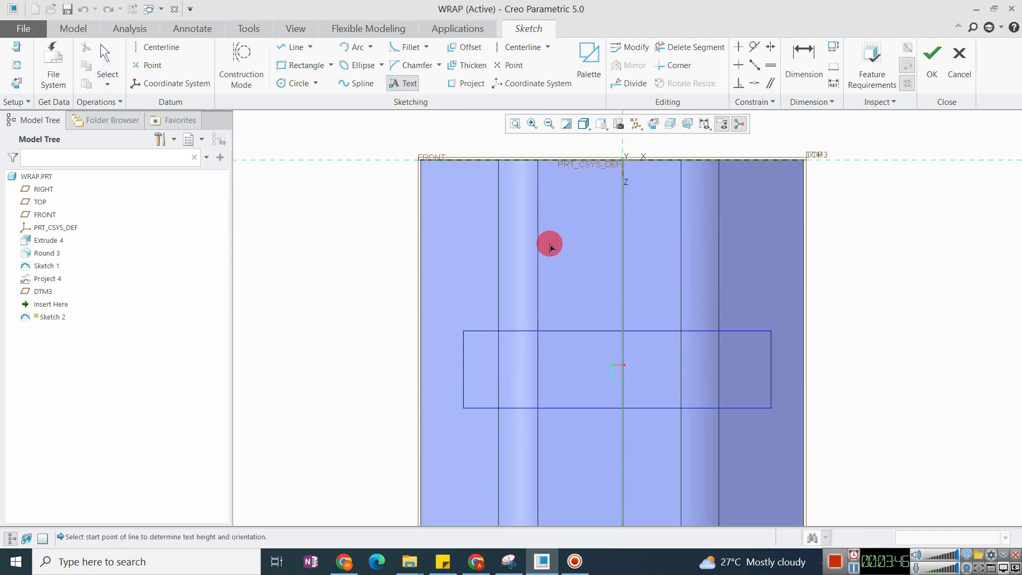
{"action": "left_click", "coordinate": [479, 264]}
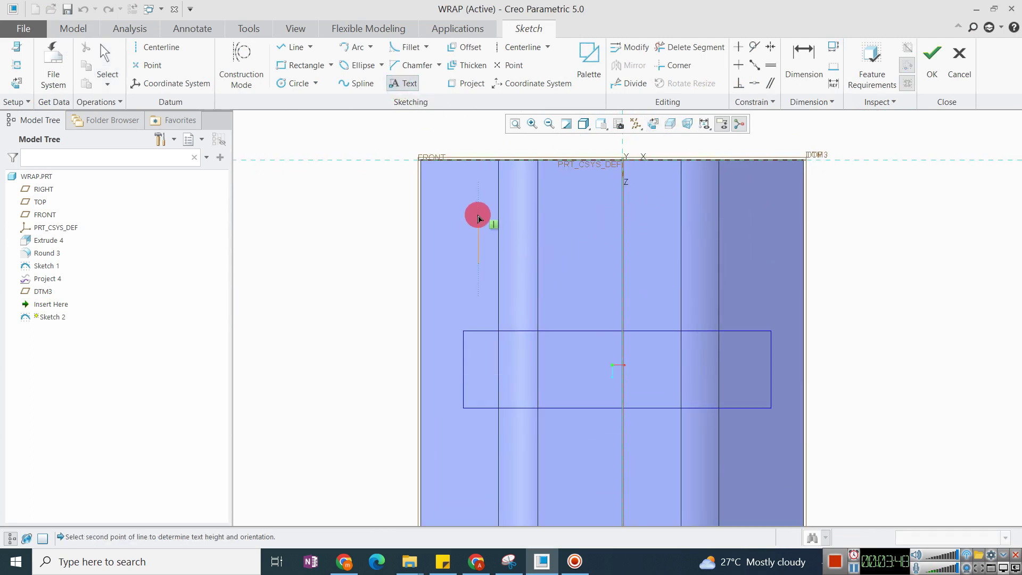
{"action": "left_click", "coordinate": [478, 208]}
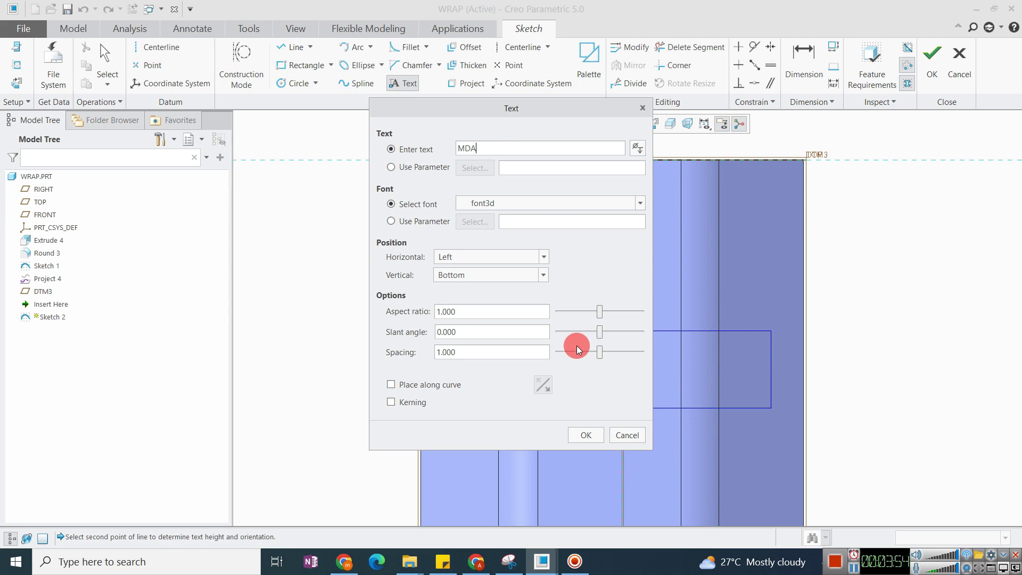
{"action": "left_click", "coordinate": [586, 433]}
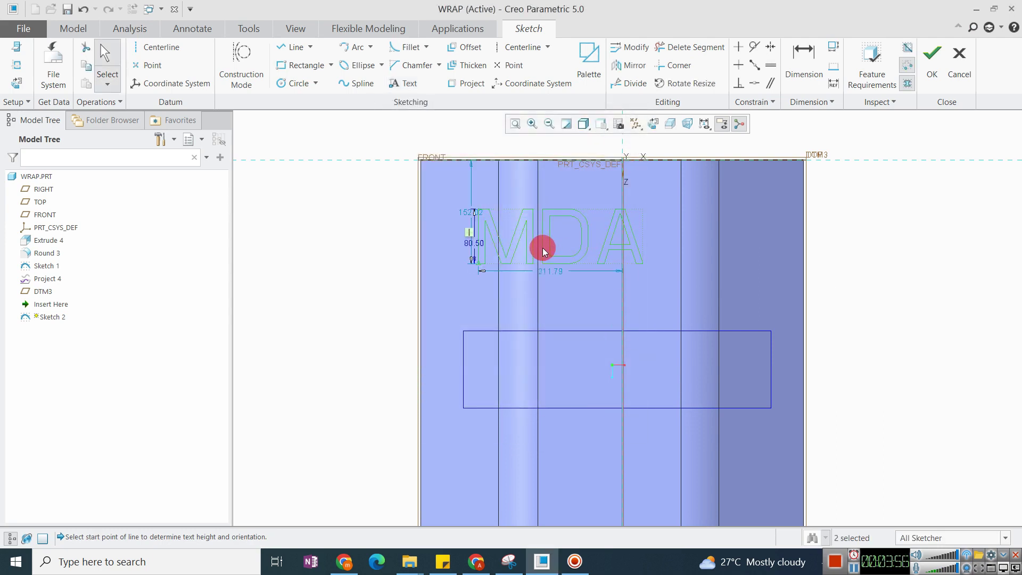
Set the text height to 100 and its distance from the RIGHT plane to 200, and finish the sketch
{"action": "left_click_drag", "start_coordinate": [469, 239], "coordinate": [451, 243]}
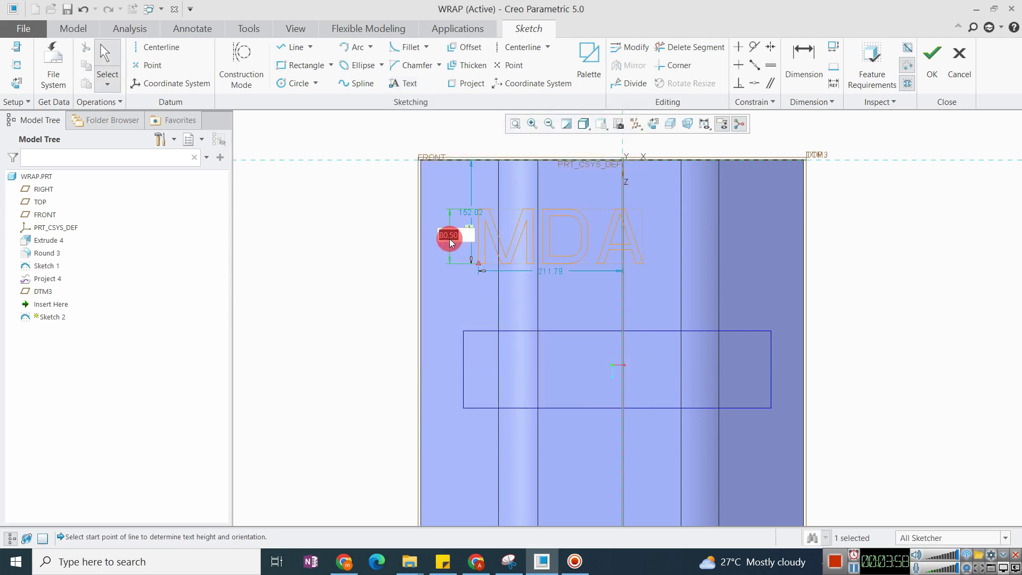
{"action": "type", "text": "100"}
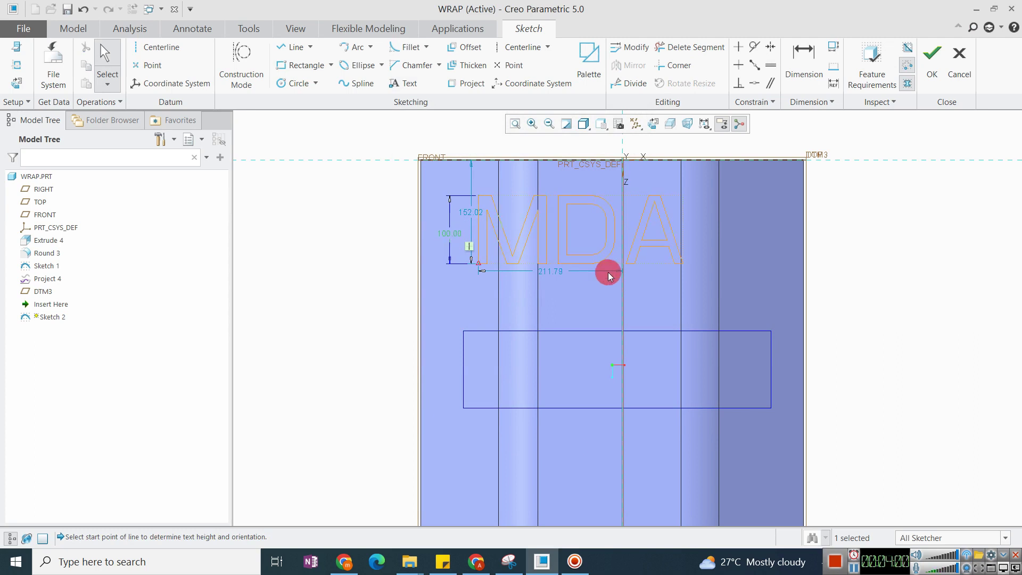
{"action": "double_click", "coordinate": [545, 276]}
{"action": "type", "text": "200"}
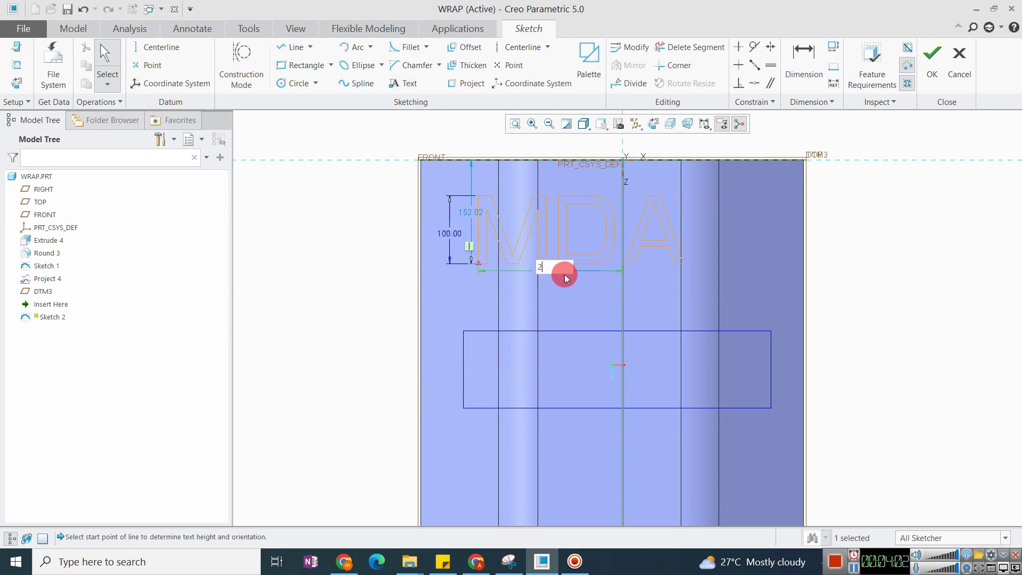
{"action": "key", "text": "Return"}
{"action": "scroll", "coordinate": [570, 278], "scroll_direction": "down", "scroll_amount": 5}
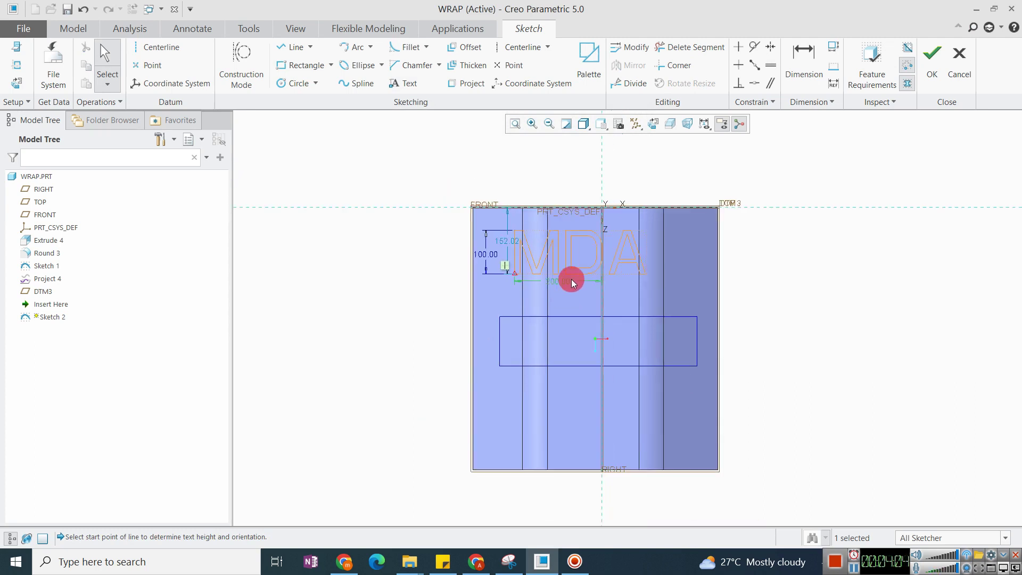
{"action": "left_click", "coordinate": [931, 63]}
Start another projected curve with Project chains and select the outlines of the letters M, D and A as chains
{"action": "mouse_move", "coordinate": [584, 257]}
{"action": "middle_mouse_down"}
{"action": "mouse_move", "coordinate": [586, 212]}
{"action": "mouse_move", "coordinate": [611, 225]}
{"action": "mouse_move", "coordinate": [604, 206]}
{"action": "mouse_move", "coordinate": [681, 234]}
{"action": "middle_mouse_up"}
{"action": "scroll", "coordinate": [484, 277], "scroll_direction": "up", "scroll_amount": 3}
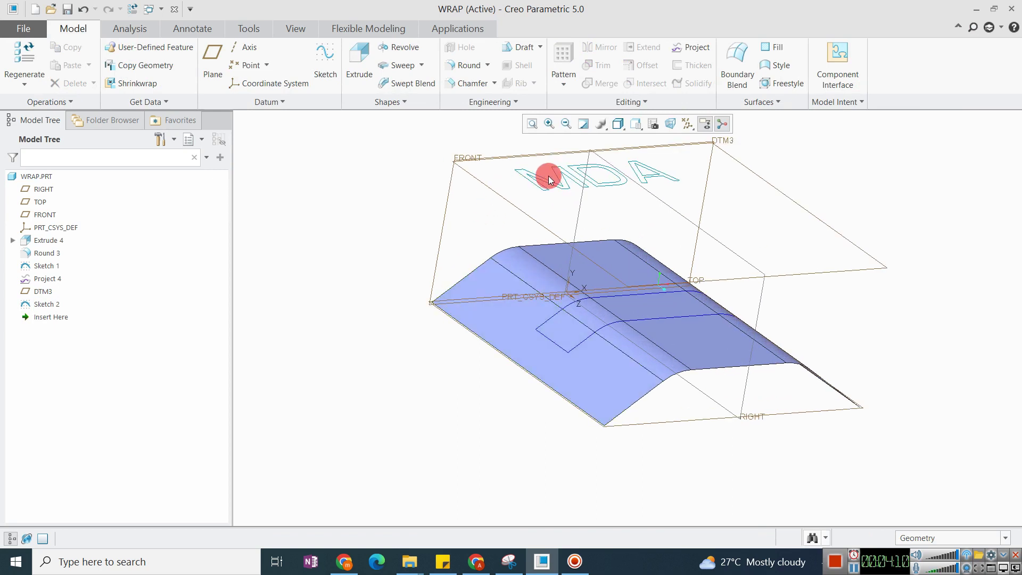
{"action": "scroll", "coordinate": [510, 234], "scroll_direction": "down", "scroll_amount": 2}
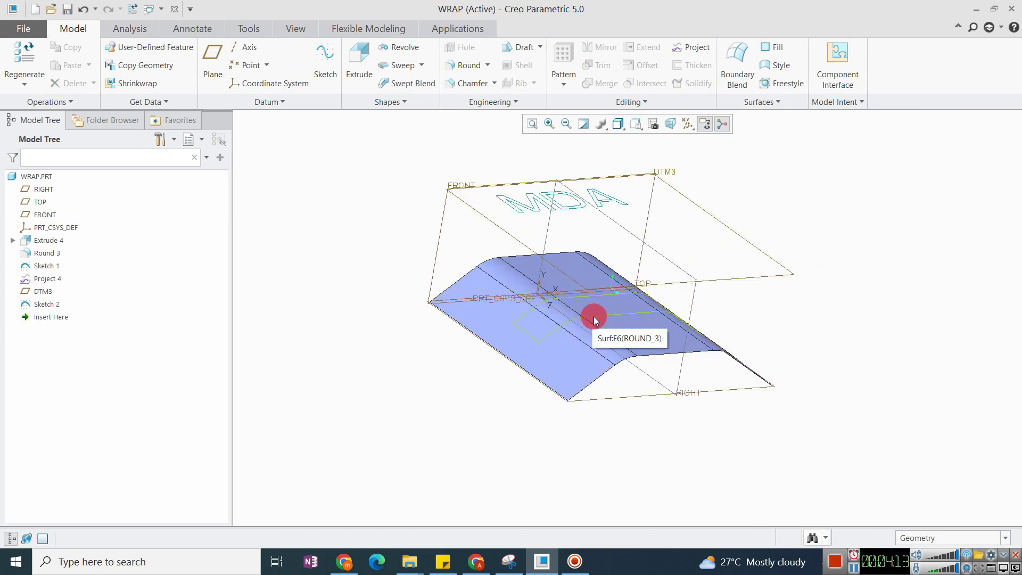
{"action": "middle_click_drag", "start_coordinate": [590, 317], "coordinate": [616, 285]}
{"action": "middle_click_drag", "start_coordinate": [560, 320], "coordinate": [555, 239]}
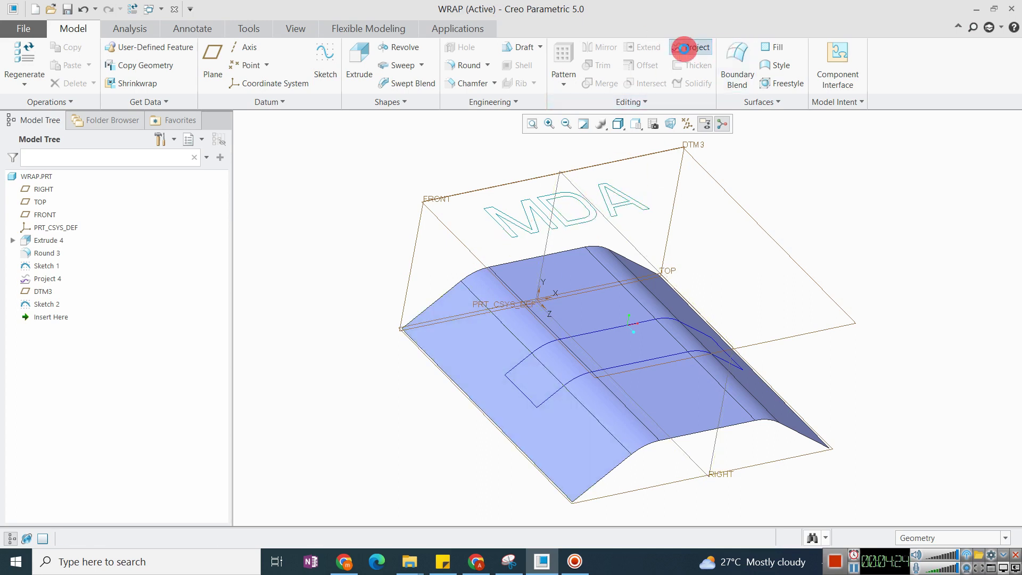
{"action": "left_click", "coordinate": [686, 48]}
{"action": "left_click", "coordinate": [62, 106]}
{"action": "left_click", "coordinate": [84, 168]}
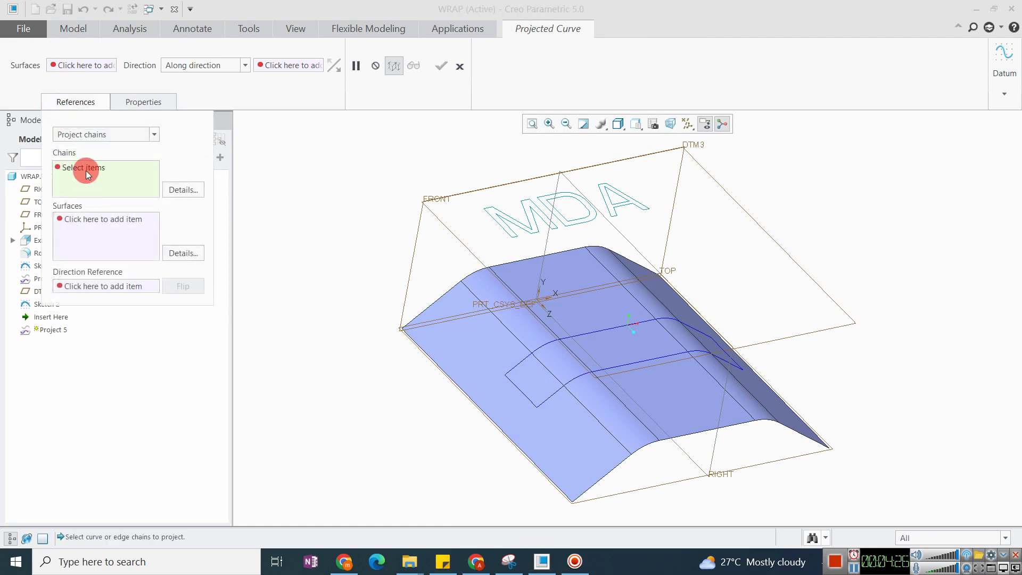
{"action": "left_click", "coordinate": [507, 233]}
{"action": "scroll", "coordinate": [587, 220], "scroll_direction": "down", "scroll_amount": 2}
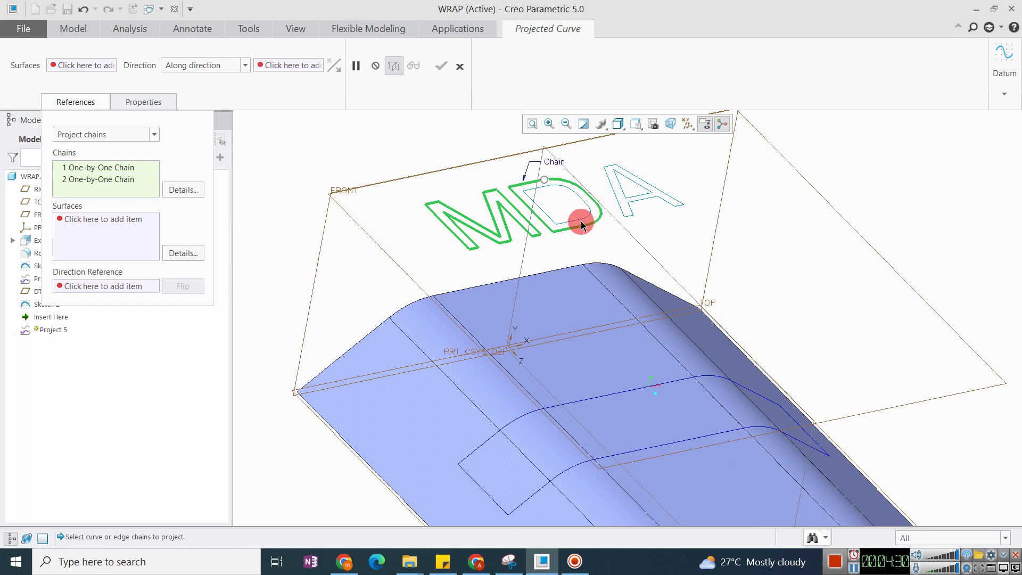
{"action": "scroll", "coordinate": [580, 222], "scroll_direction": "down", "scroll_amount": 2}
{"action": "left_click", "coordinate": [576, 217]}
{"action": "left_click", "coordinate": [698, 211]}
{"action": "scroll", "coordinate": [716, 203], "scroll_direction": "up", "scroll_amount": 3}
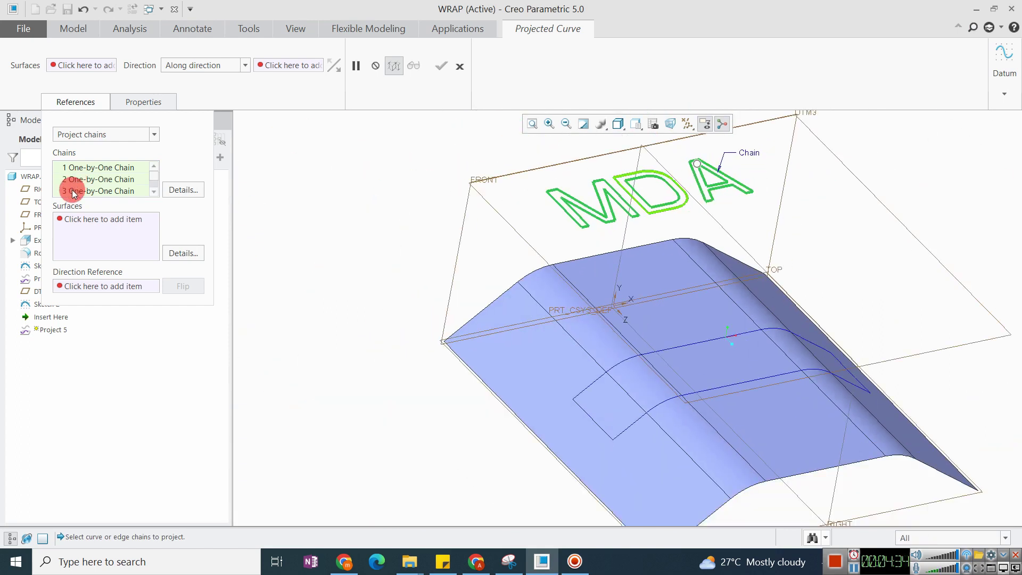
Filter selection to Quilt and choose the whole bent surface as the target for the MDA text projection
{"action": "left_click", "coordinate": [81, 217]}
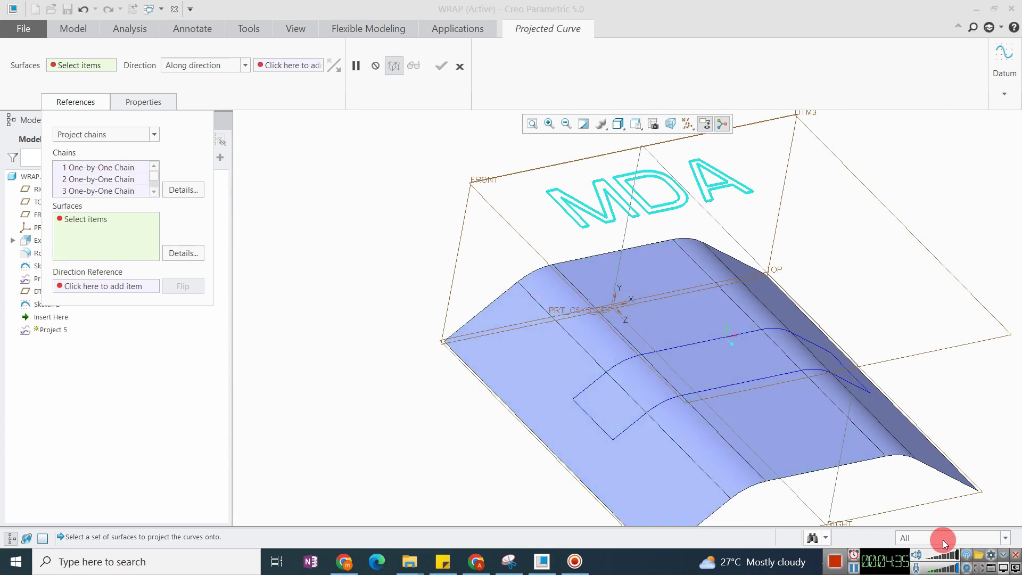
{"action": "left_click", "coordinate": [943, 537]}
{"action": "left_click", "coordinate": [915, 488]}
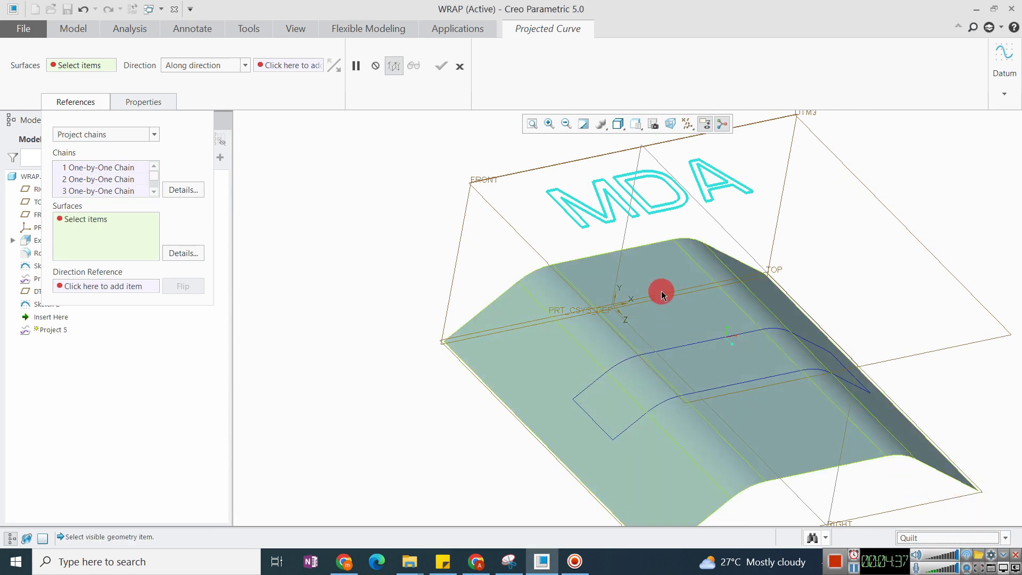
{"action": "left_click", "coordinate": [661, 290]}
Use the offset datum plane DTM3 as the text's projection direction reference and complete the projected curve
{"action": "left_click", "coordinate": [99, 284]}
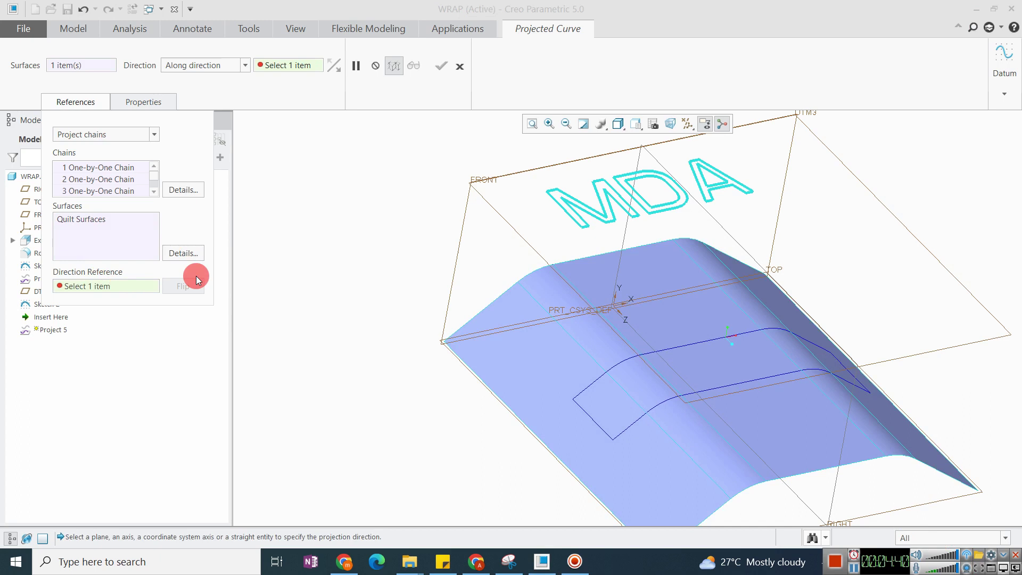
{"action": "scroll", "coordinate": [543, 276], "scroll_direction": "down", "scroll_amount": 3}
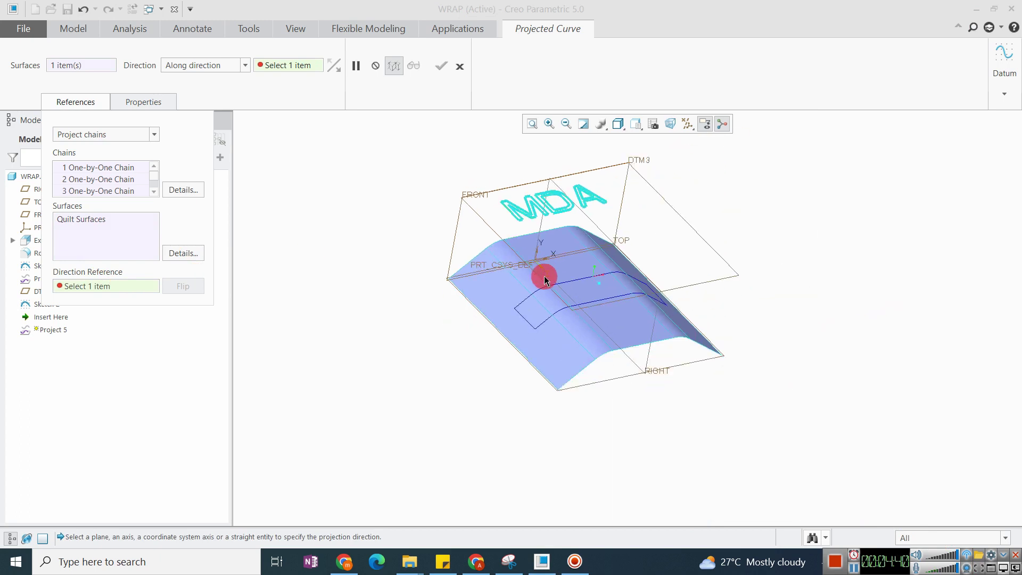
{"action": "left_click", "coordinate": [699, 285]}
{"action": "scroll", "coordinate": [520, 250], "scroll_direction": "up", "scroll_amount": 2}
{"action": "middle_click", "coordinate": [468, 251]}
Examine how the projected MDA letters and rectangle follow the rounds and slanted faces of the bent surface
{"action": "mouse_move", "coordinate": [551, 272]}
{"action": "middle_mouse_down"}
{"action": "mouse_move", "coordinate": [572, 303]}
{"action": "mouse_move", "coordinate": [541, 276]}
{"action": "mouse_move", "coordinate": [572, 276]}
{"action": "mouse_move", "coordinate": [594, 262]}
{"action": "mouse_move", "coordinate": [531, 280]}
{"action": "mouse_move", "coordinate": [417, 279]}
{"action": "mouse_move", "coordinate": [515, 282]}
{"action": "mouse_move", "coordinate": [487, 295]}
{"action": "mouse_move", "coordinate": [615, 241]}
{"action": "mouse_move", "coordinate": [550, 289]}
{"action": "mouse_move", "coordinate": [625, 263]}
{"action": "mouse_move", "coordinate": [566, 319]}
{"action": "middle_mouse_up"}
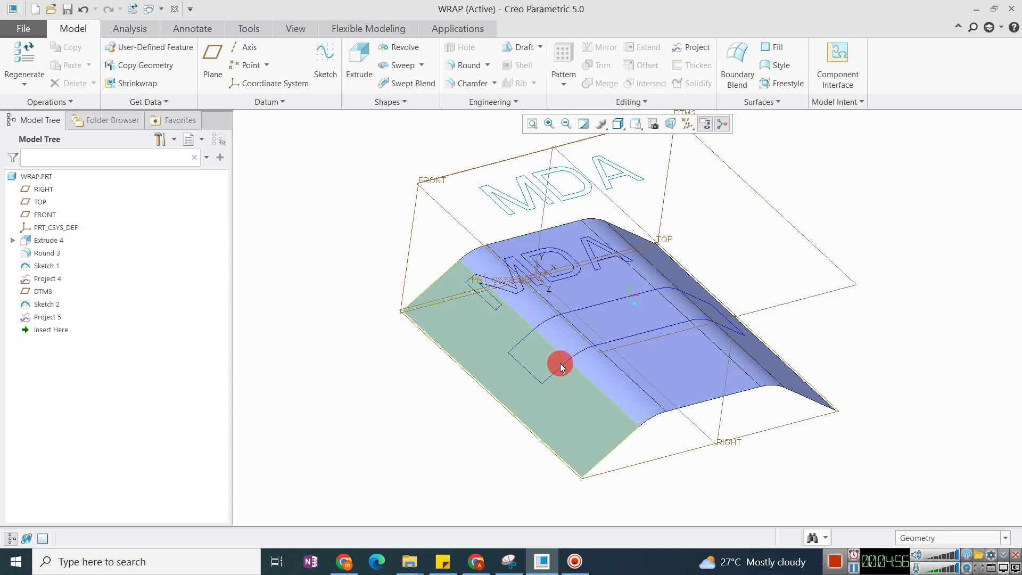
{"action": "scroll", "coordinate": [498, 301], "scroll_direction": "up", "scroll_amount": 2}
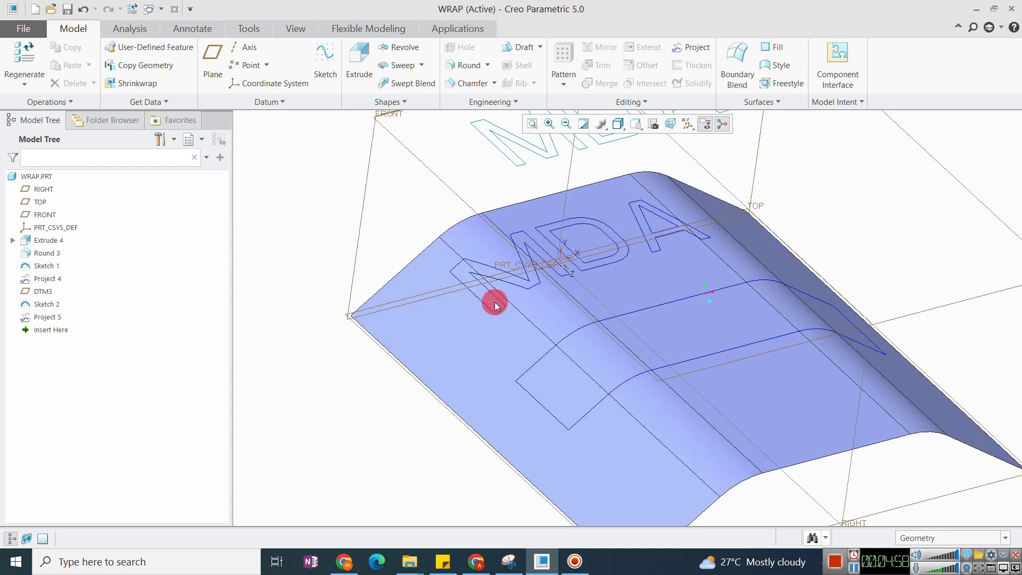
{"action": "left_click", "coordinate": [502, 308]}
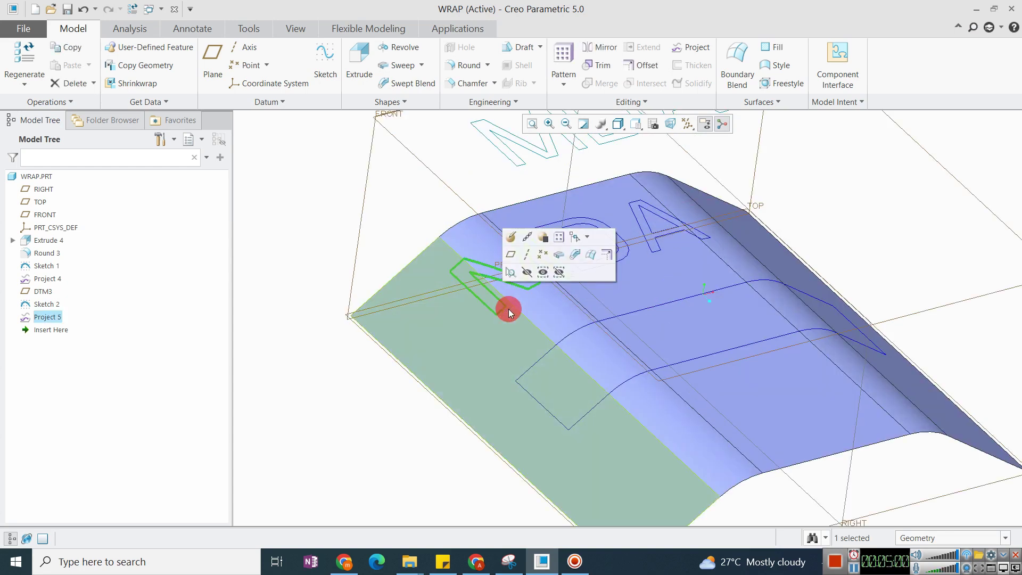
{"action": "scroll", "coordinate": [397, 285], "scroll_direction": "down", "scroll_amount": 3}
{"action": "left_click", "coordinate": [397, 285]}
{"action": "scroll", "coordinate": [477, 308], "scroll_direction": "up", "scroll_amount": 1}
{"action": "scroll", "coordinate": [632, 318], "scroll_direction": "up", "scroll_amount": 1}
{"action": "scroll", "coordinate": [634, 343], "scroll_direction": "down", "scroll_amount": 3}
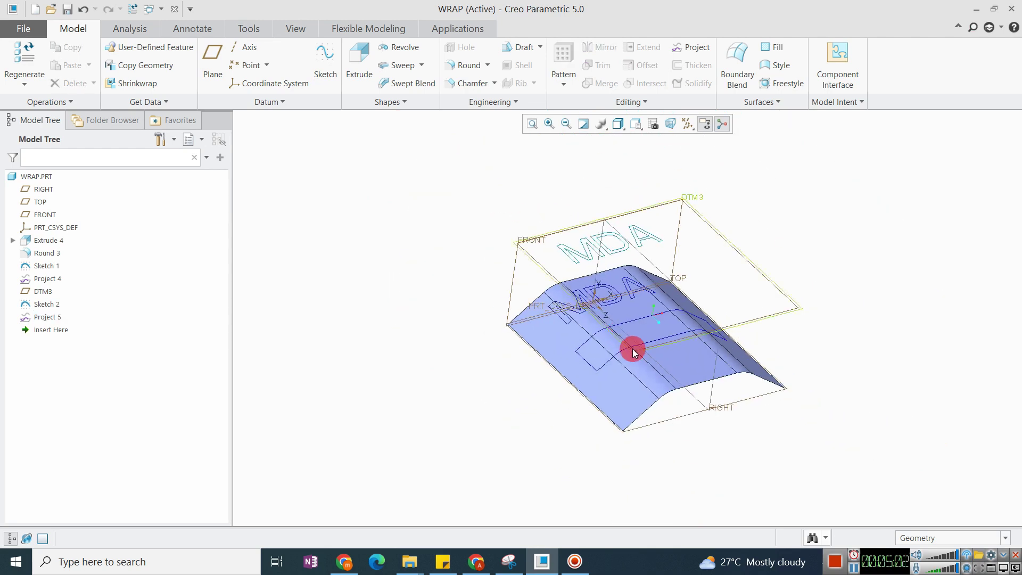
{"action": "scroll", "coordinate": [614, 333], "scroll_direction": "up", "scroll_amount": 1}
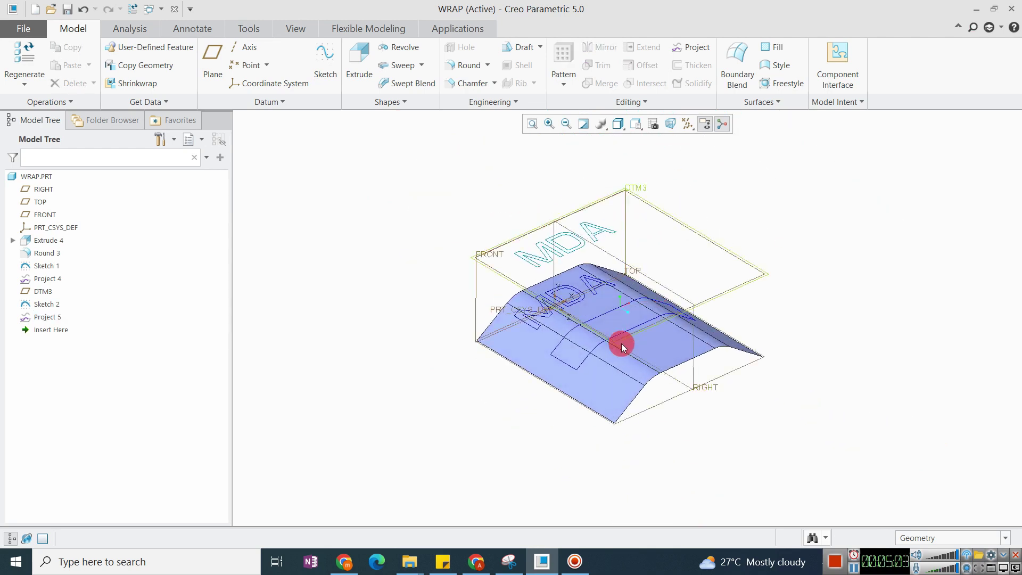
Move the insertion point in the model history to directly above Extrude 4
{"action": "scroll", "coordinate": [621, 344], "scroll_direction": "up", "scroll_amount": 2}
{"action": "scroll", "coordinate": [585, 288], "scroll_direction": "down", "scroll_amount": 1}
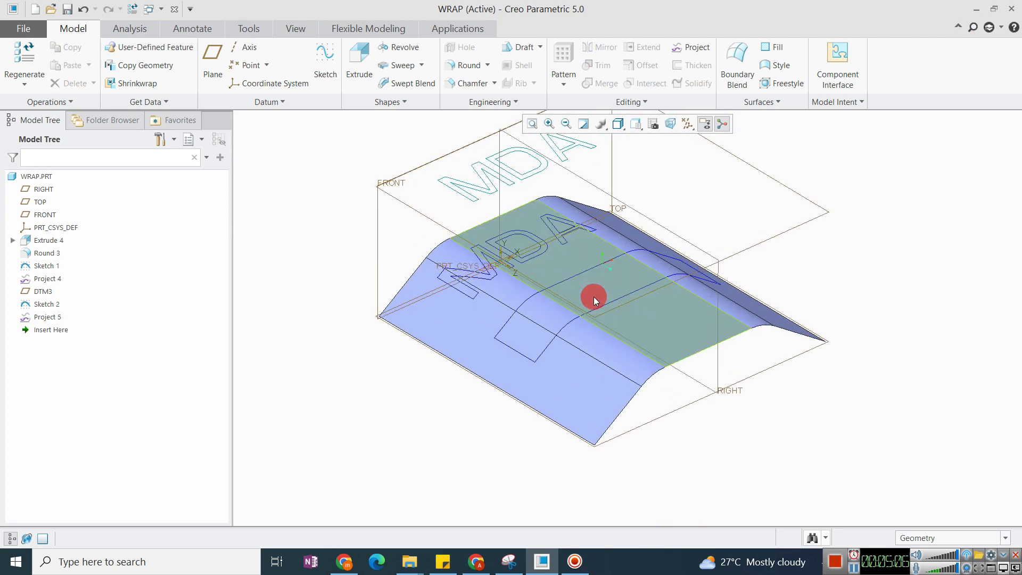
{"action": "scroll", "coordinate": [598, 305], "scroll_direction": "down", "scroll_amount": 2}
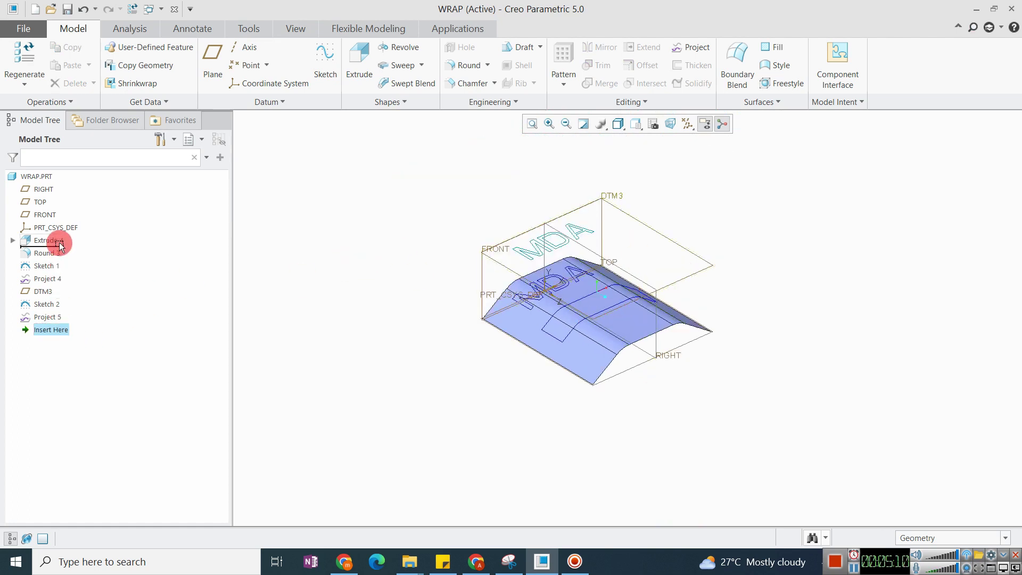
{"action": "left_click_drag", "start_coordinate": [58, 234], "coordinate": [58, 235]}
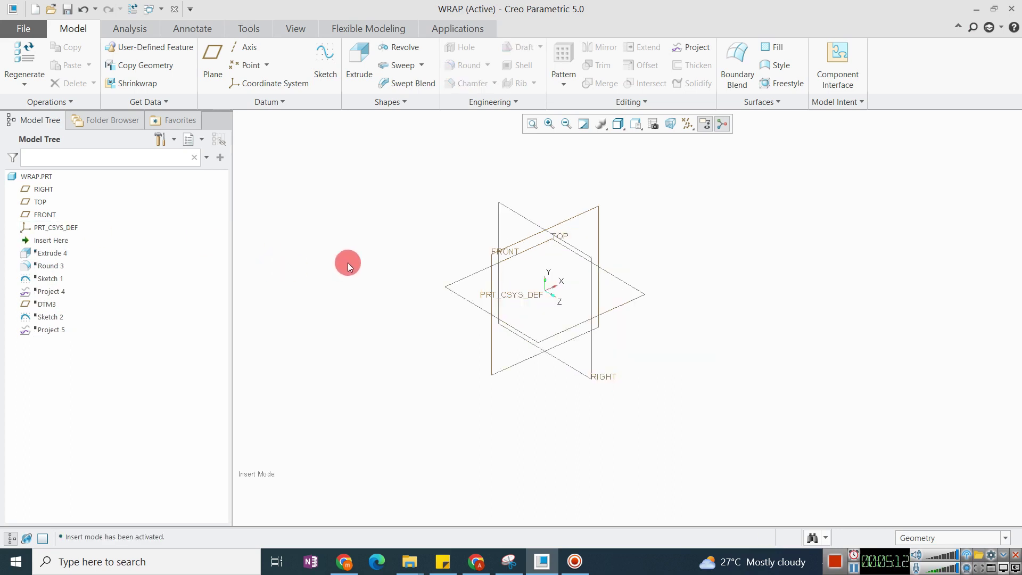
Start an extrusion on the FRONT plane and sketch a wavy five-point spline across the plane, above the horizontal reference
{"action": "left_click", "coordinate": [352, 63]}
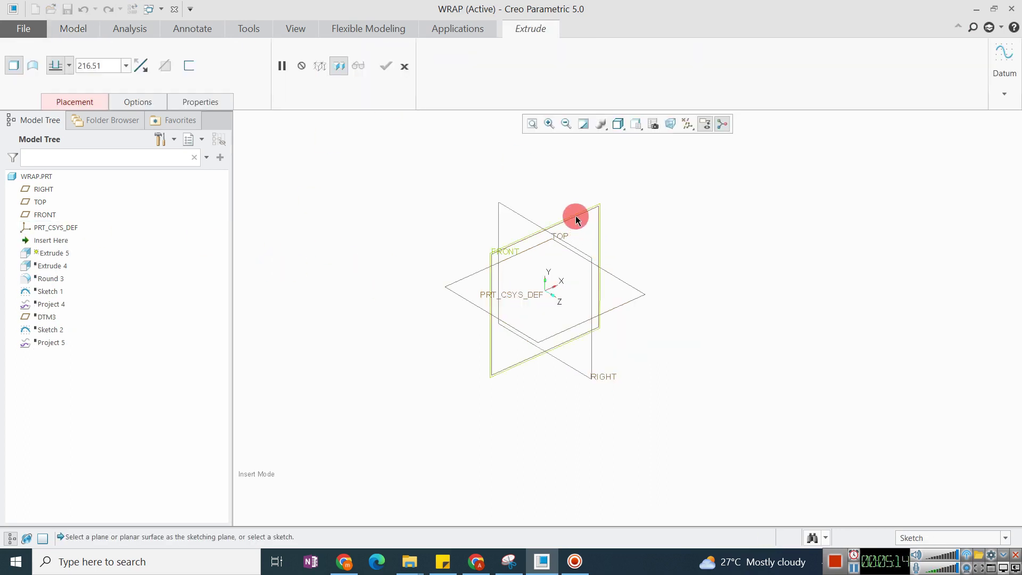
{"action": "left_click", "coordinate": [575, 220]}
{"action": "left_click", "coordinate": [653, 128]}
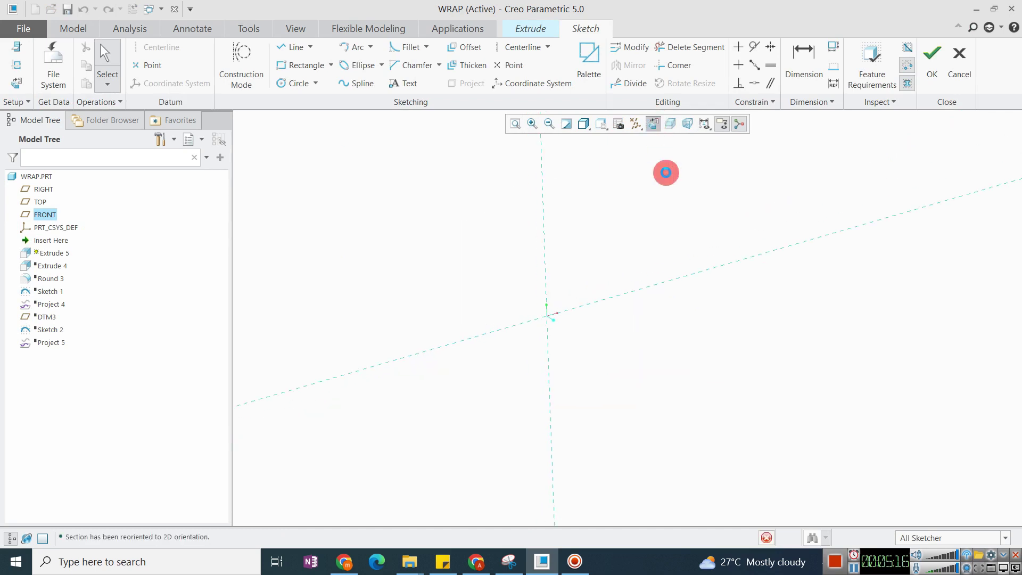
{"action": "left_click", "coordinate": [287, 65]}
{"action": "left_click", "coordinate": [358, 84]}
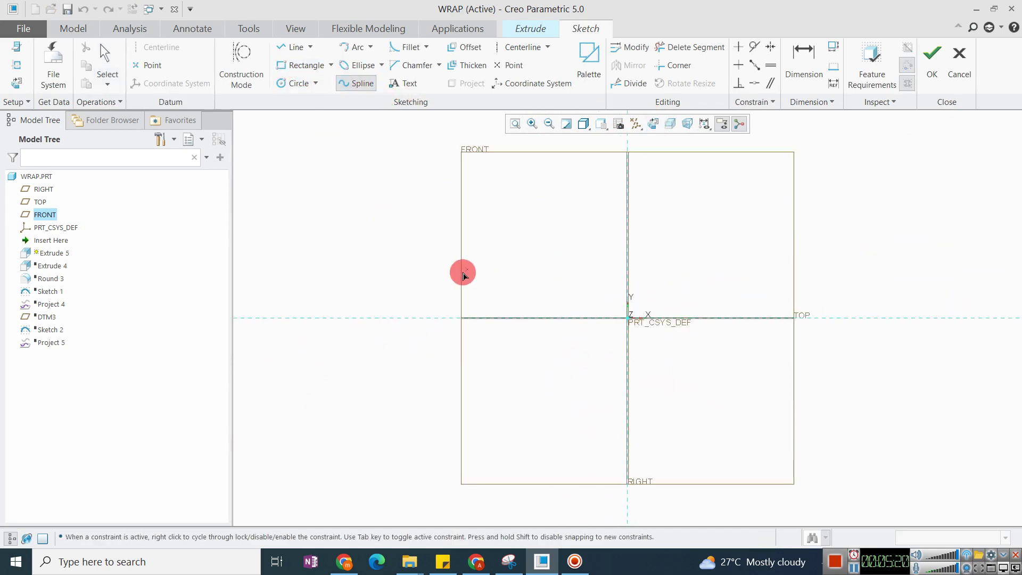
{"action": "left_click", "coordinate": [511, 213]}
{"action": "left_click", "coordinate": [670, 255]}
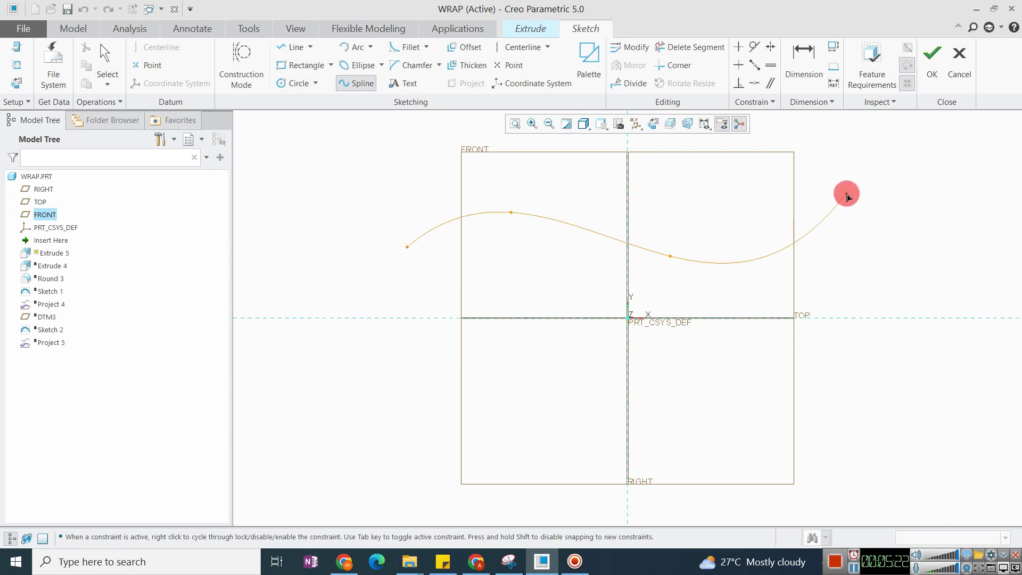
{"action": "left_click", "coordinate": [807, 211]}
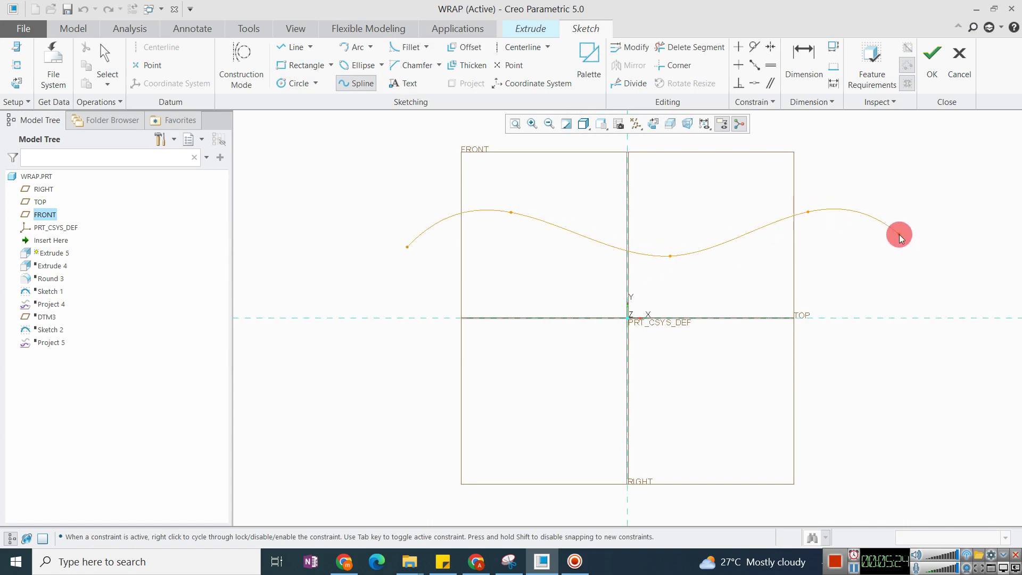
{"action": "middle_click", "coordinate": [897, 251]}
Close the profile below the spline with two vertical sides and a horizontal base line, and finish the sketch
{"action": "left_click", "coordinate": [291, 46]}
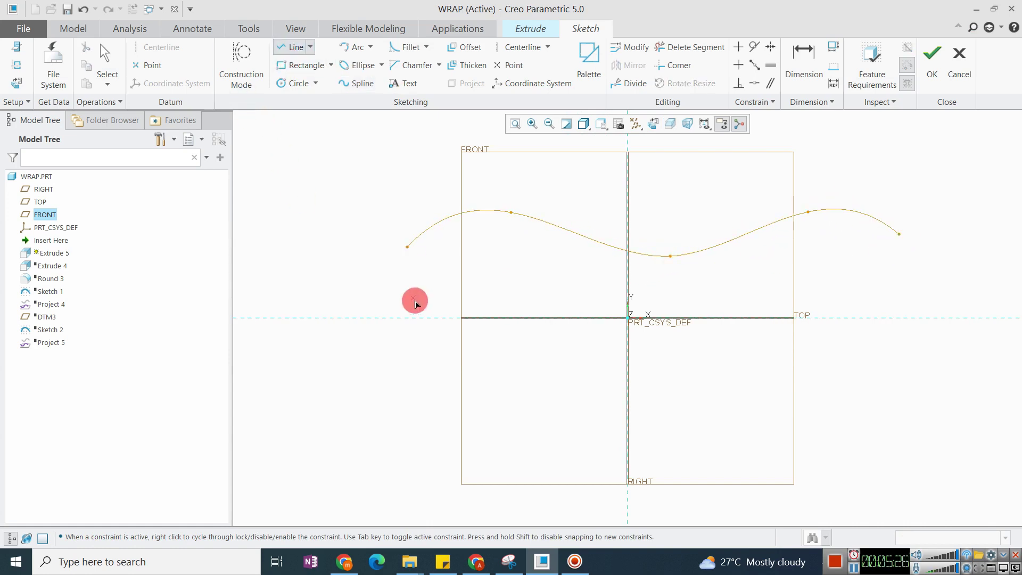
{"action": "left_click", "coordinate": [407, 396]}
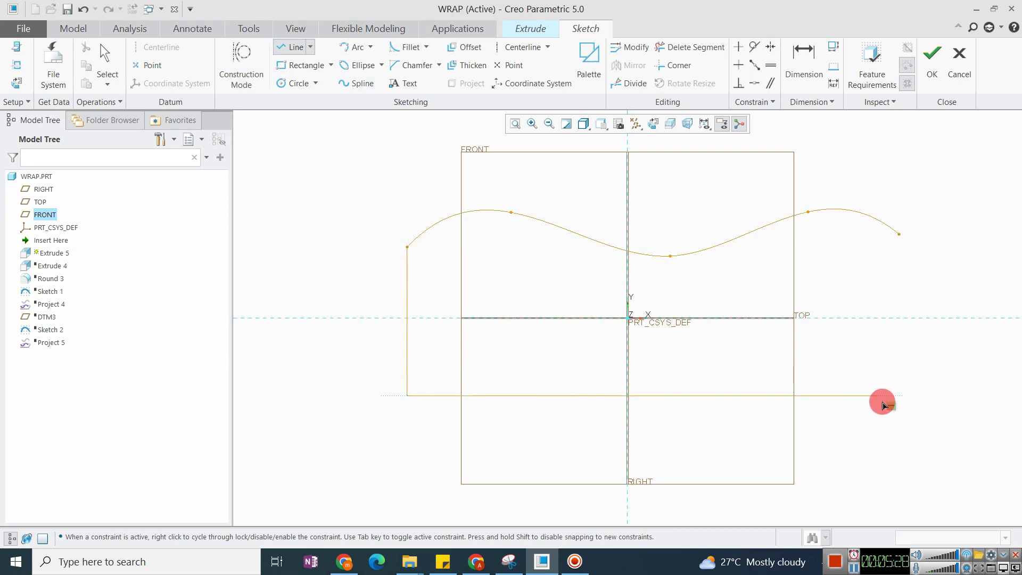
{"action": "left_click", "coordinate": [899, 406]}
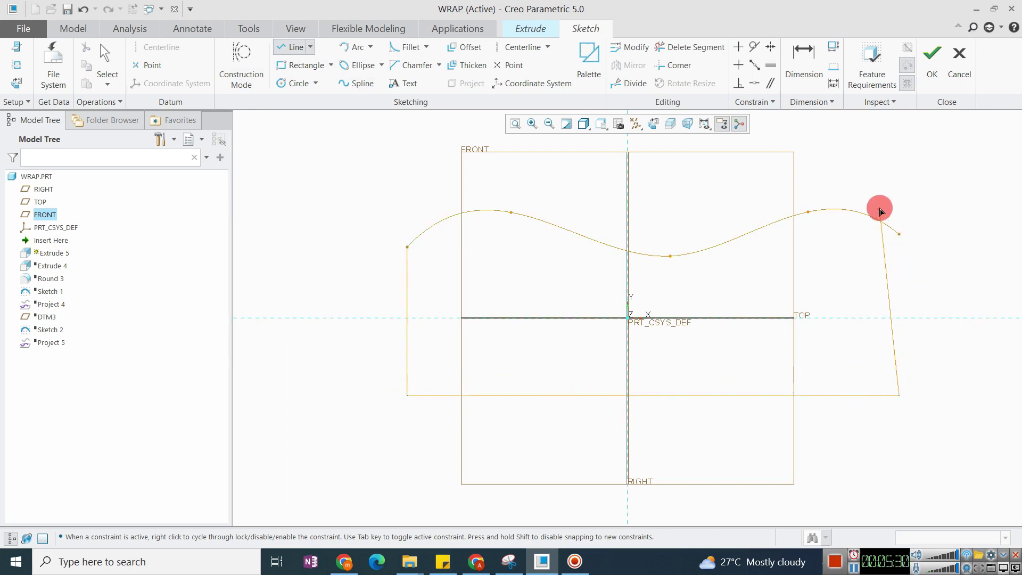
{"action": "left_click", "coordinate": [906, 232]}
{"action": "left_click", "coordinate": [932, 59]}
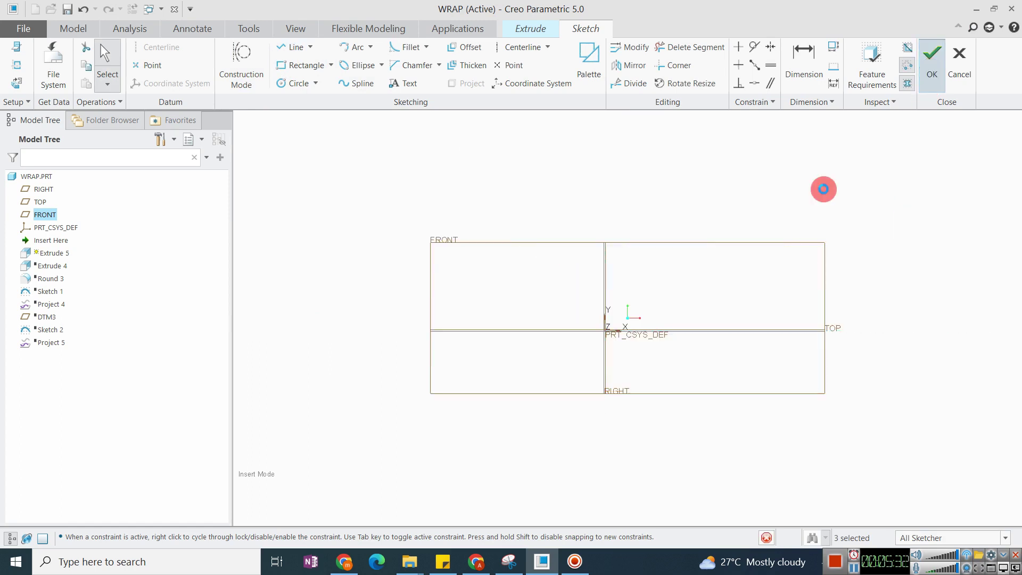
Stretch the extrusion depth freehand and complete the solid block with the wavy upper face
{"action": "left_click_drag", "start_coordinate": [623, 345], "coordinate": [700, 383]}
{"action": "middle_click", "coordinate": [695, 310]}
{"action": "scroll", "coordinate": [525, 308], "scroll_direction": "up", "scroll_amount": 6}
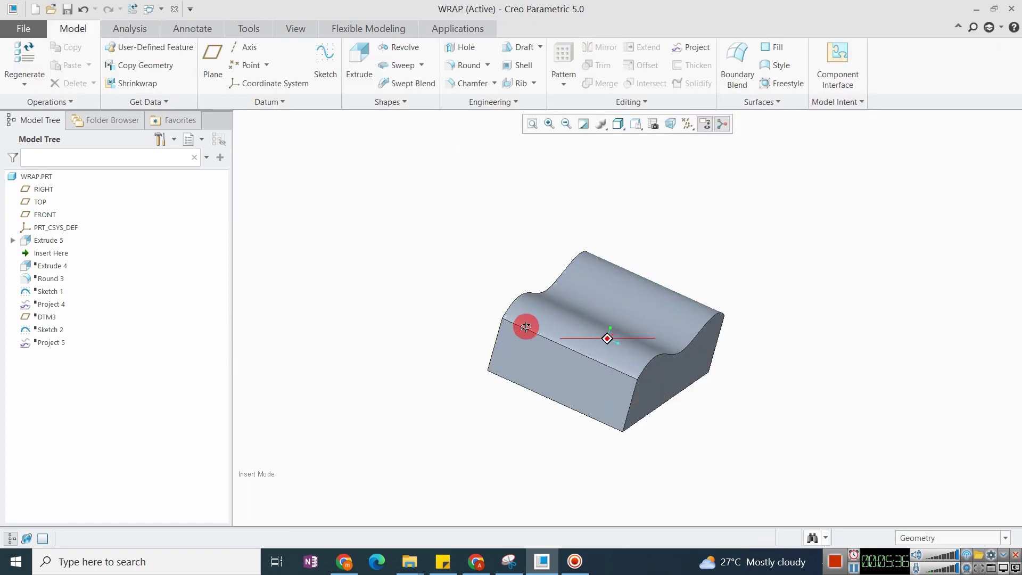
{"action": "scroll", "coordinate": [558, 329], "scroll_direction": "down", "scroll_amount": 3}
{"action": "middle_click_drag", "start_coordinate": [561, 334], "coordinate": [652, 301]}
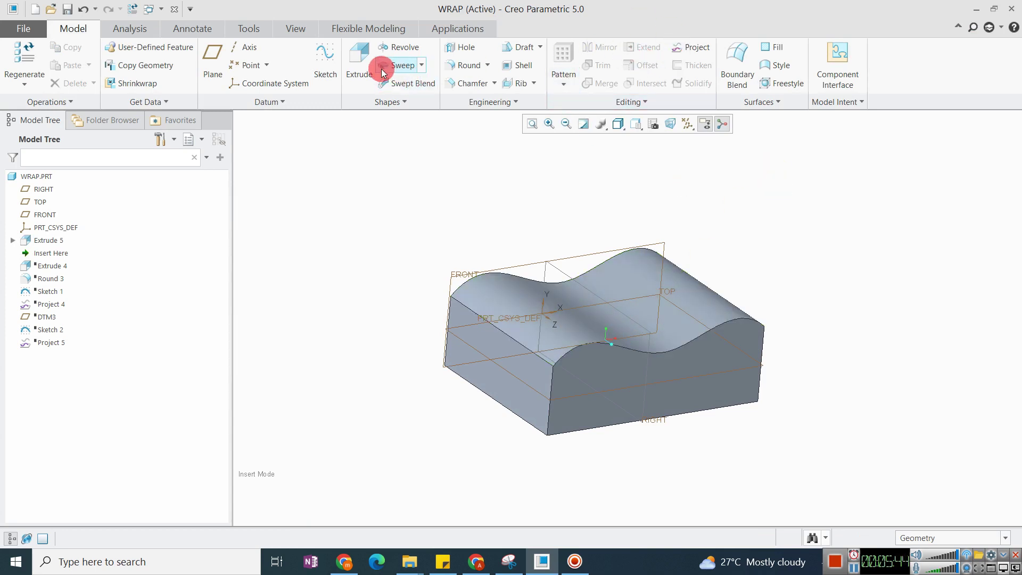
Sketch a circle about 276 in diameter on the TOP plane beneath one crest of the wavy block and finish the sketch
{"action": "left_click", "coordinate": [758, 371]}
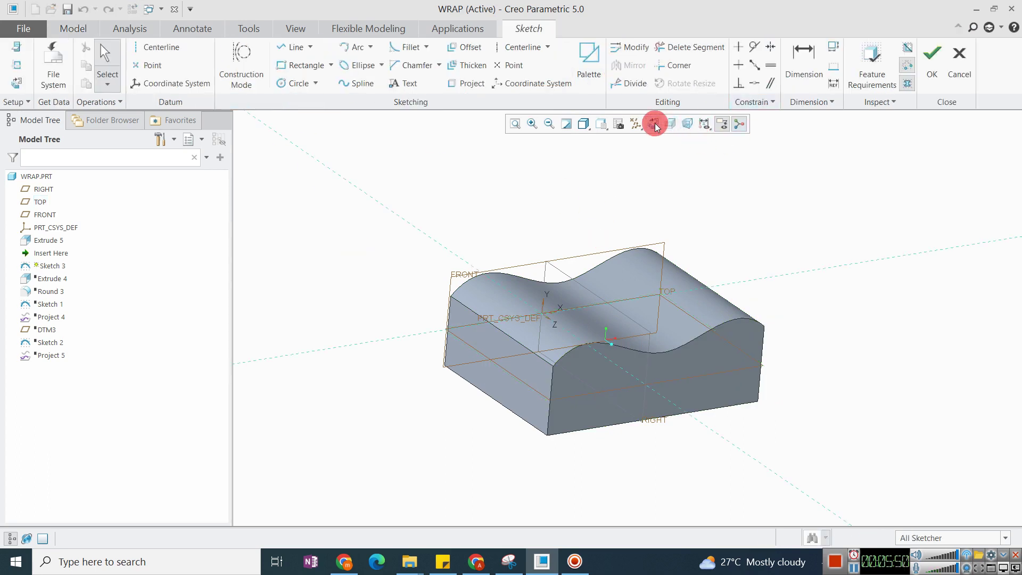
{"action": "left_click", "coordinate": [654, 125]}
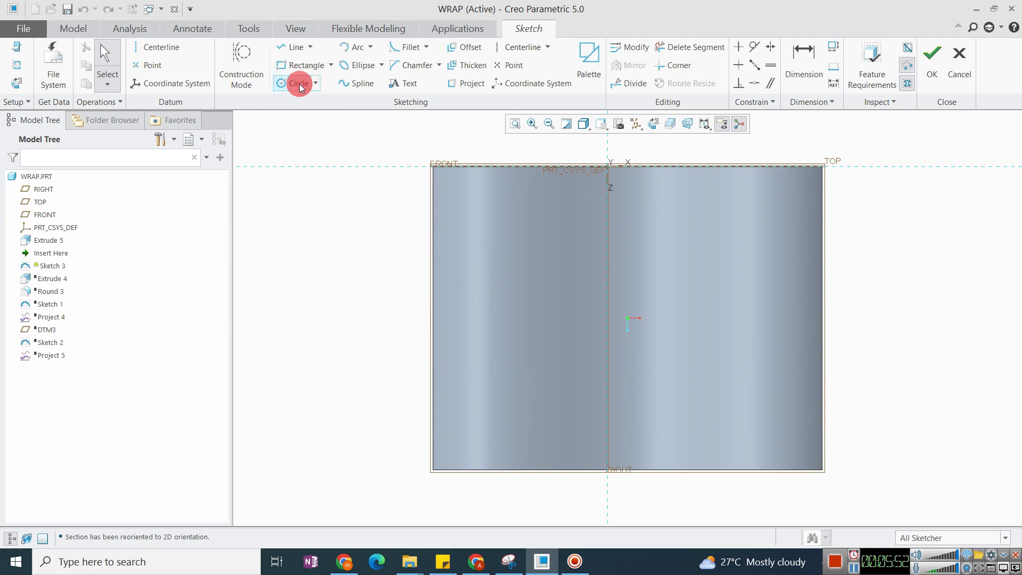
{"action": "left_click", "coordinate": [288, 84]}
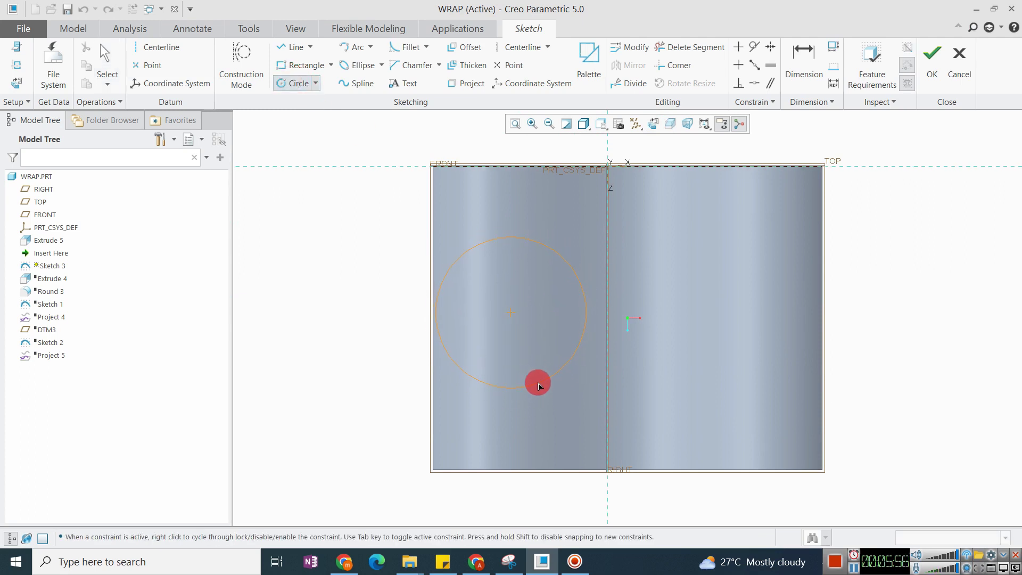
{"action": "middle_click", "coordinate": [718, 371]}
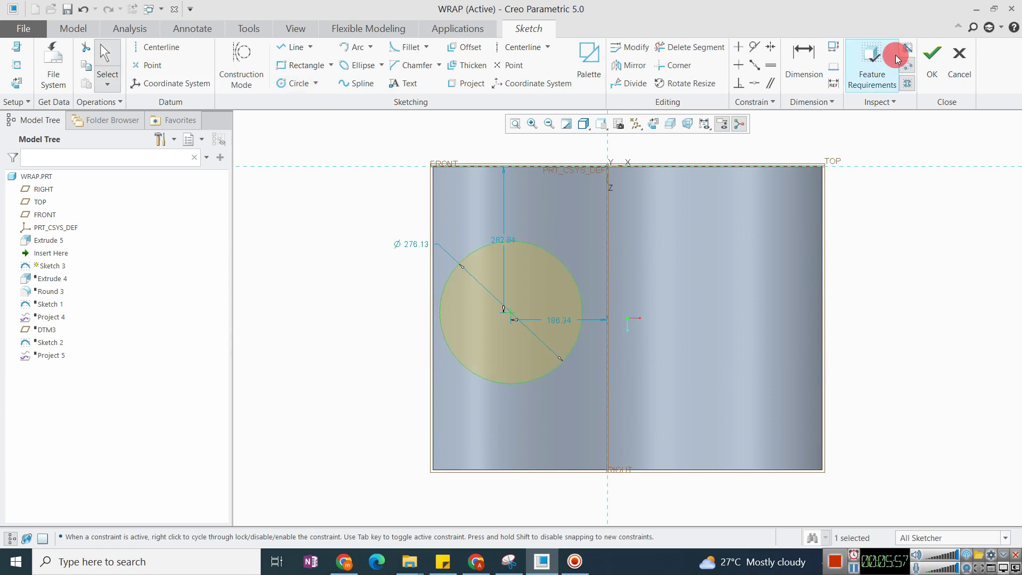
{"action": "left_click", "coordinate": [931, 54]}
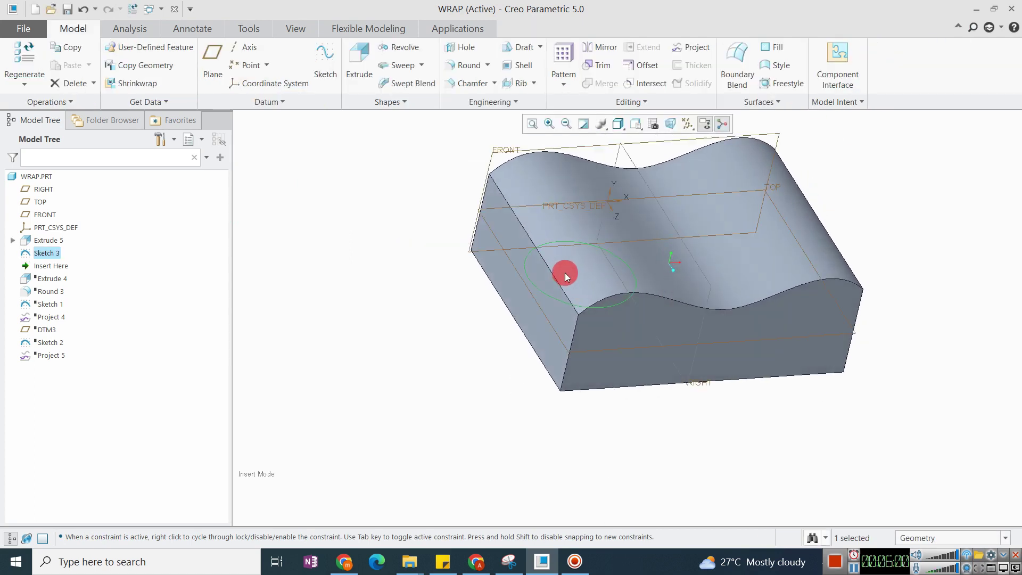
Start a projected curve with Project chains and select the sketched circle as the chain
{"action": "left_click", "coordinate": [372, 348]}
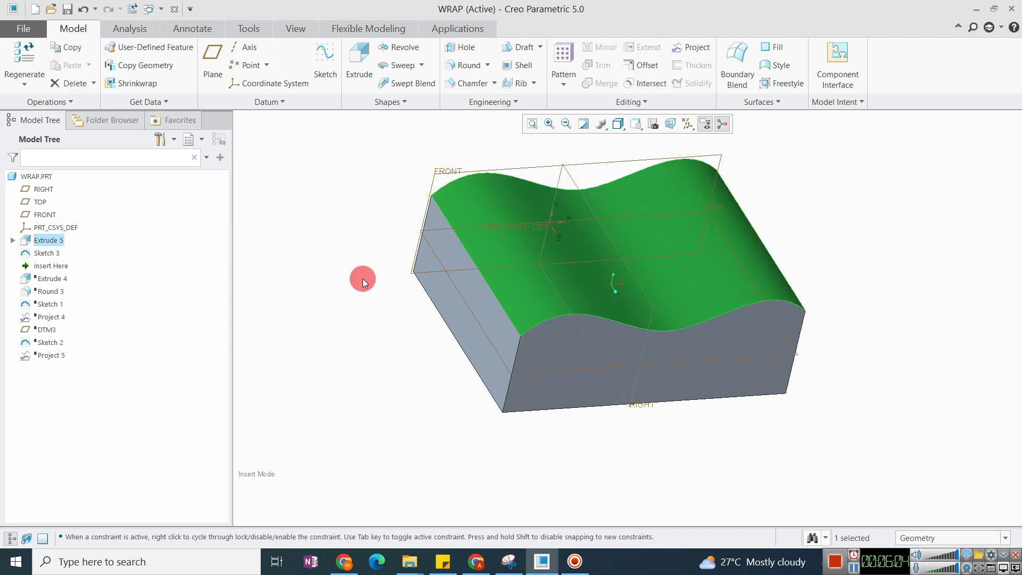
{"action": "left_click", "coordinate": [681, 48]}
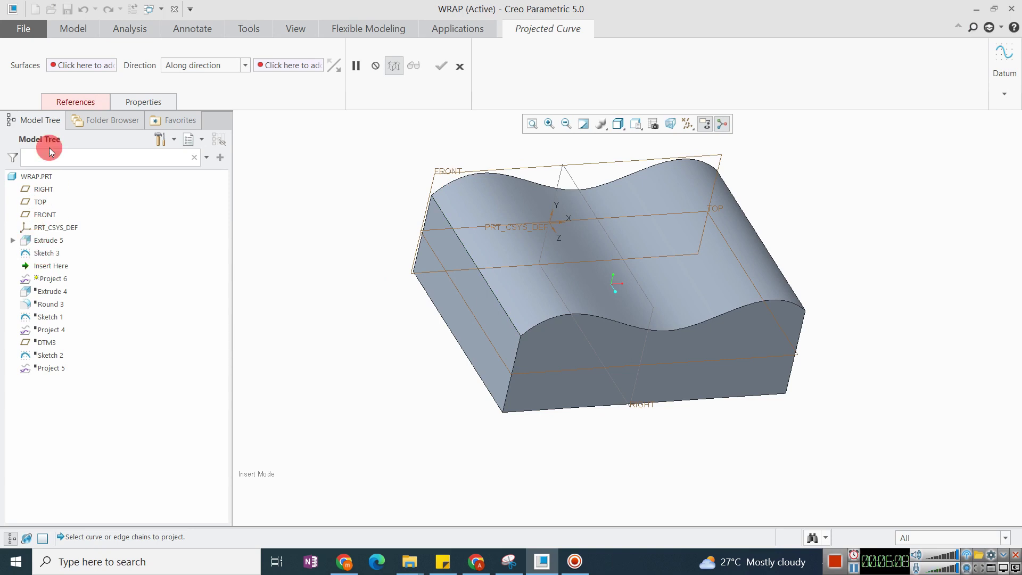
{"action": "left_click", "coordinate": [69, 99]}
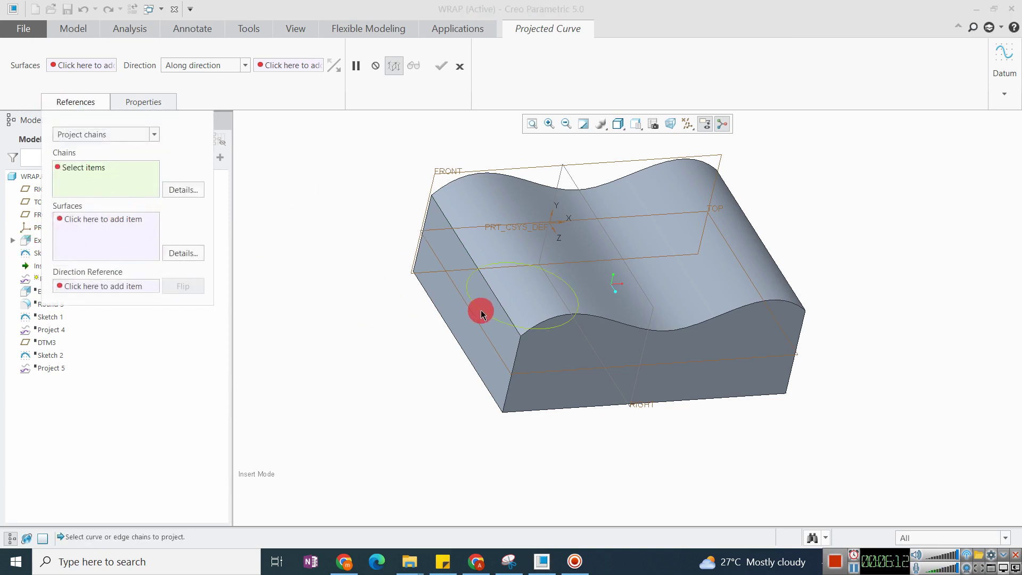
{"action": "left_click", "coordinate": [481, 314]}
Choose the wavy upper face as the target surface and the TOP plane as direction reference, and complete the projected curve
{"action": "left_click", "coordinate": [101, 220]}
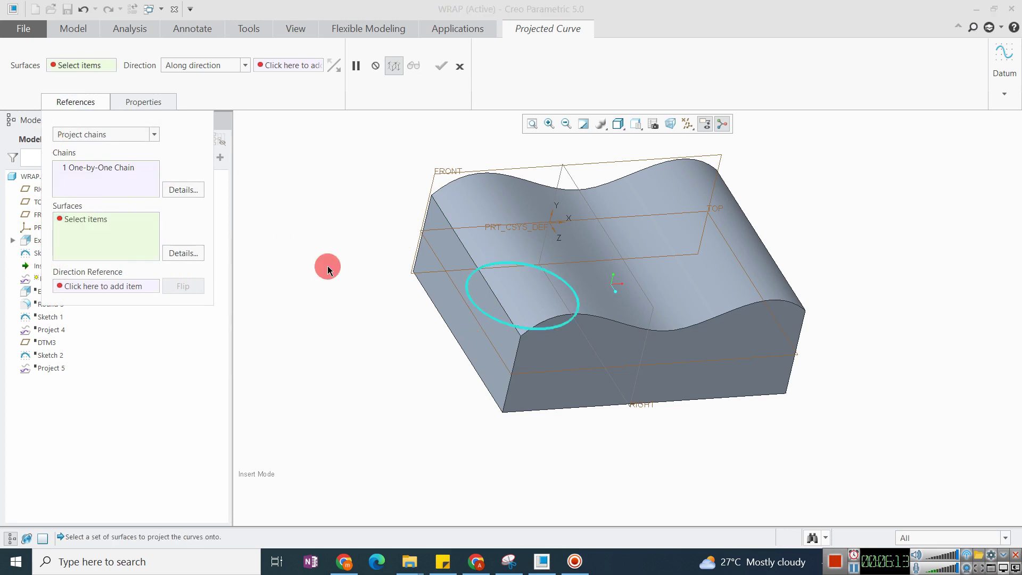
{"action": "left_click", "coordinate": [502, 247]}
{"action": "left_click", "coordinate": [109, 277]}
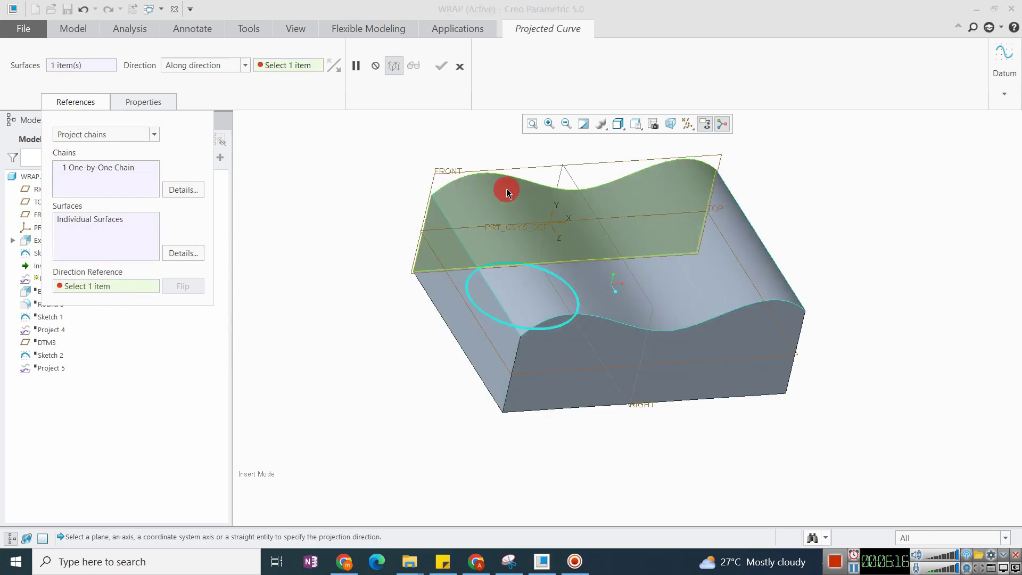
{"action": "left_click", "coordinate": [540, 290]}
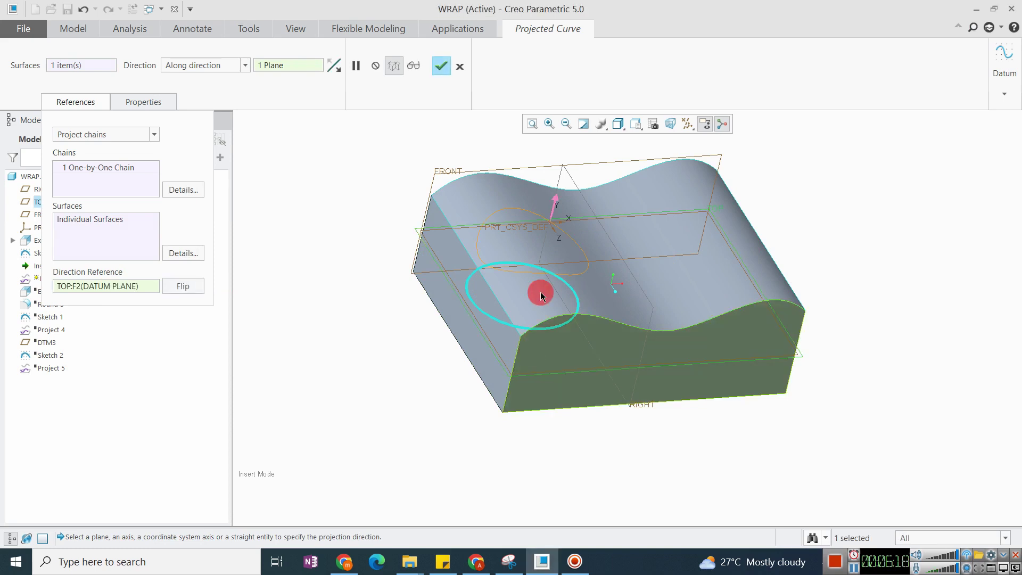
{"action": "scroll", "coordinate": [546, 256], "scroll_direction": "up", "scroll_amount": 3}
{"action": "middle_click", "coordinate": [546, 257]}
Examine from several angles how the projected circle follows the wavy surface
{"action": "scroll", "coordinate": [828, 212], "scroll_direction": "down", "scroll_amount": 5}
{"action": "left_click", "coordinate": [828, 212]}
{"action": "scroll", "coordinate": [510, 259], "scroll_direction": "up", "scroll_amount": 3}
{"action": "middle_click_drag", "start_coordinate": [510, 259], "coordinate": [547, 250]}
{"action": "scroll", "coordinate": [566, 272], "scroll_direction": "up", "scroll_amount": 2}
{"action": "scroll", "coordinate": [566, 273], "scroll_direction": "up", "scroll_amount": 1}
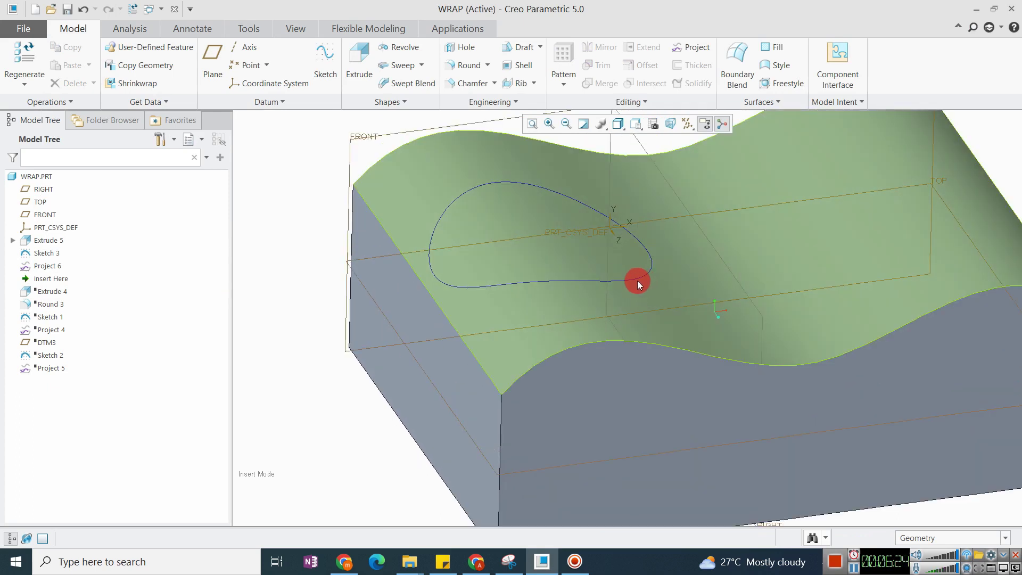
{"action": "left_click", "coordinate": [633, 279]}
{"action": "mouse_move", "coordinate": [446, 285]}
{"action": "middle_mouse_down"}
{"action": "mouse_move", "coordinate": [490, 286]}
{"action": "mouse_move", "coordinate": [449, 303]}
{"action": "mouse_move", "coordinate": [491, 286]}
{"action": "mouse_move", "coordinate": [499, 258]}
{"action": "mouse_move", "coordinate": [522, 264]}
{"action": "mouse_move", "coordinate": [486, 286]}
{"action": "mouse_move", "coordinate": [477, 333]}
{"action": "mouse_move", "coordinate": [506, 285]}
{"action": "mouse_move", "coordinate": [536, 294]}
{"action": "mouse_move", "coordinate": [466, 260]}
{"action": "mouse_move", "coordinate": [536, 295]}
{"action": "mouse_move", "coordinate": [506, 285]}
{"action": "mouse_move", "coordinate": [506, 210]}
{"action": "mouse_move", "coordinate": [564, 283]}
{"action": "mouse_move", "coordinate": [465, 206]}
{"action": "mouse_move", "coordinate": [510, 250]}
{"action": "mouse_move", "coordinate": [486, 269]}
{"action": "mouse_move", "coordinate": [590, 202]}
{"action": "mouse_move", "coordinate": [663, 351]}
{"action": "middle_mouse_up"}
{"action": "scroll", "coordinate": [492, 286], "scroll_direction": "down", "scroll_amount": 3}
{"action": "scroll", "coordinate": [663, 351], "scroll_direction": "up", "scroll_amount": 2}
{"action": "left_click", "coordinate": [582, 338]}
{"action": "mouse_move", "coordinate": [583, 339]}
{"action": "middle_mouse_down"}
{"action": "mouse_move", "coordinate": [597, 276]}
{"action": "mouse_move", "coordinate": [648, 276]}
{"action": "mouse_move", "coordinate": [607, 303]}
{"action": "mouse_move", "coordinate": [628, 302]}
{"action": "mouse_move", "coordinate": [613, 301]}
{"action": "middle_mouse_up"}
View the model normal to the TOP plane to check the projected curve's outline from above
{"action": "left_click", "coordinate": [635, 126]}
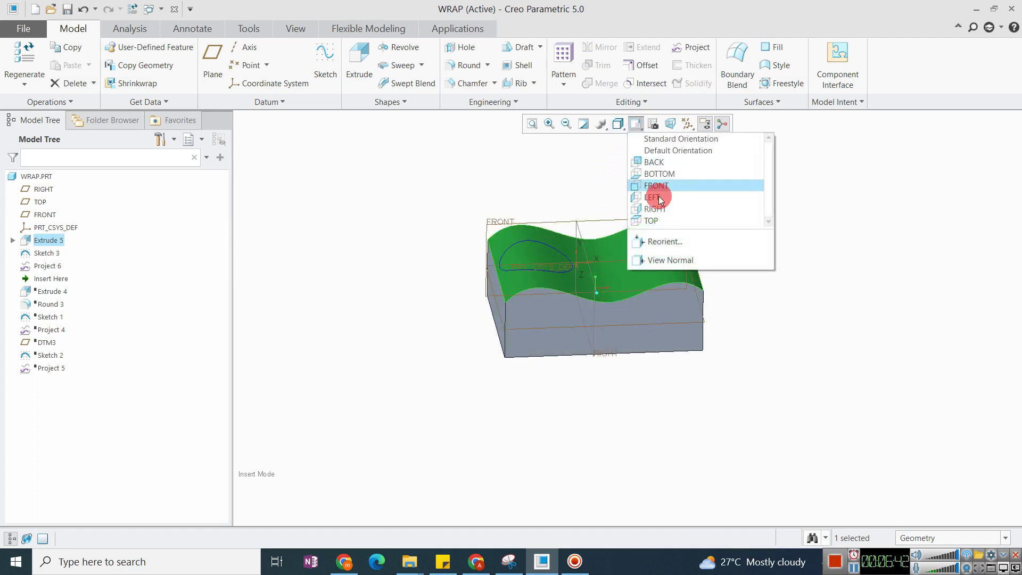
{"action": "left_click", "coordinate": [670, 260]}
{"action": "left_click", "coordinate": [693, 322]}
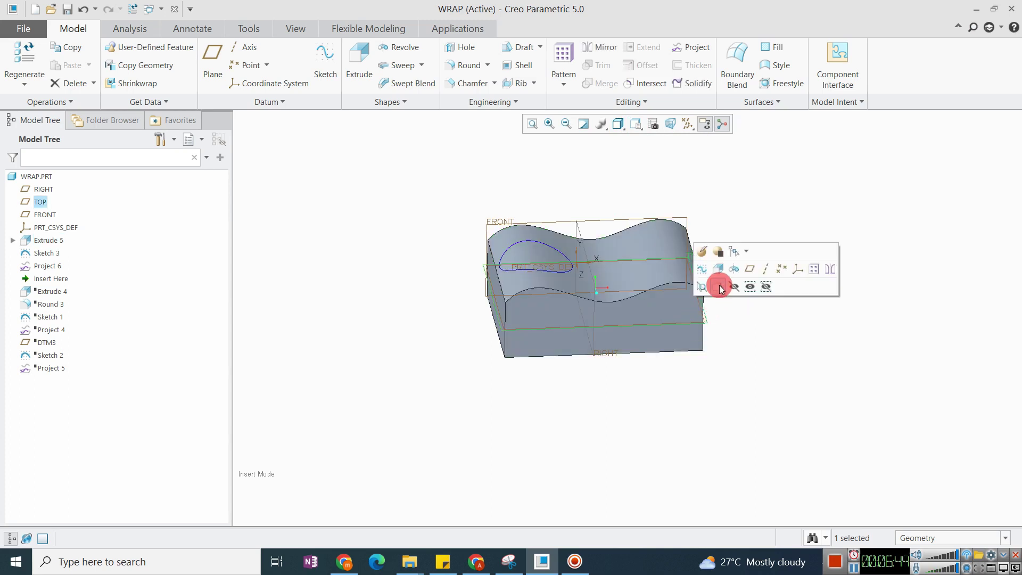
{"action": "left_click", "coordinate": [719, 274]}
{"action": "scroll", "coordinate": [526, 261], "scroll_direction": "down", "scroll_amount": 3}
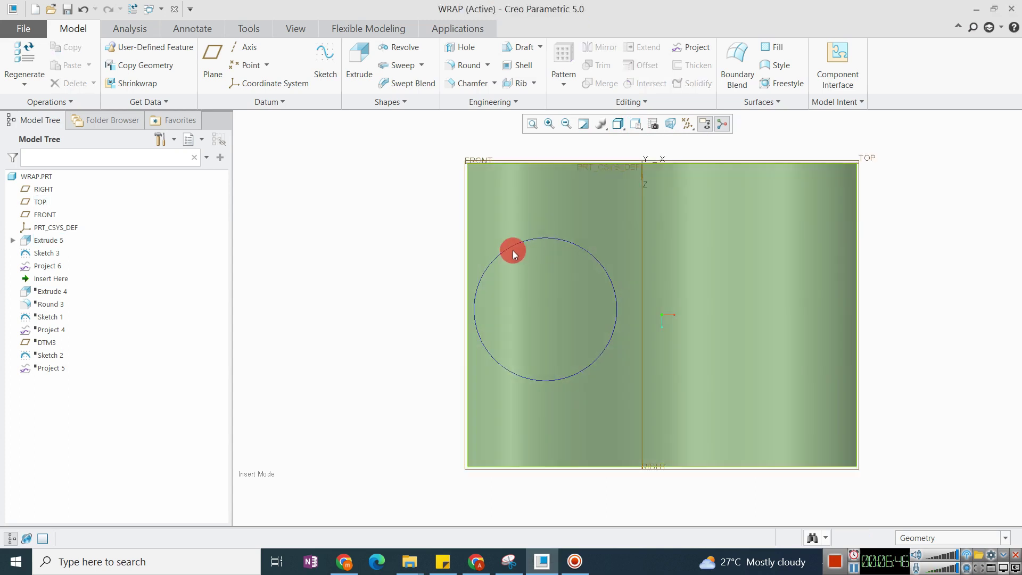
{"action": "left_click", "coordinate": [588, 364]}
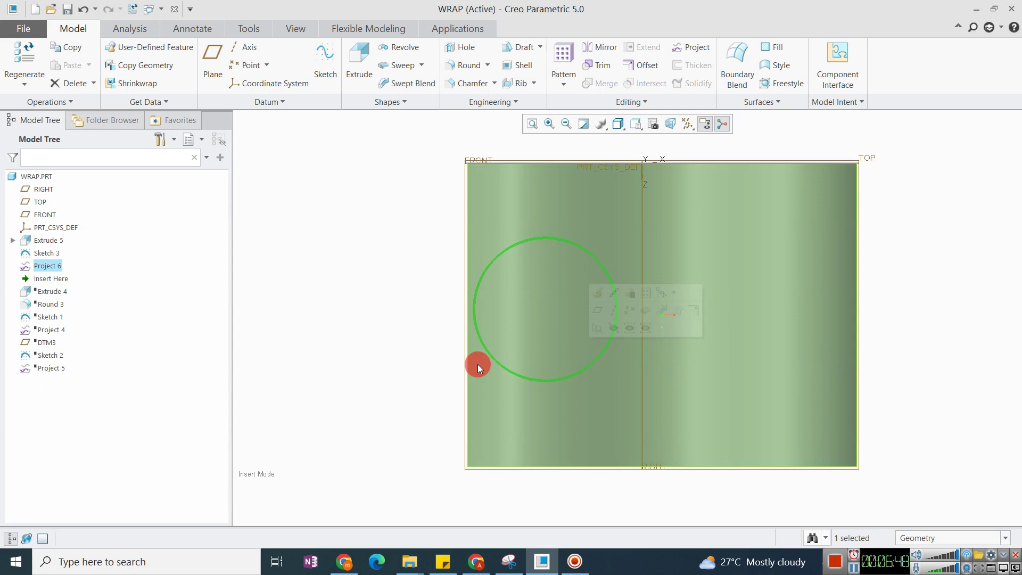
{"action": "scroll", "coordinate": [411, 320], "scroll_direction": "up", "scroll_amount": 3}
{"action": "mouse_move", "coordinate": [471, 308]}
{"action": "middle_mouse_down"}
{"action": "mouse_move", "coordinate": [472, 247]}
{"action": "mouse_move", "coordinate": [515, 241]}
{"action": "mouse_move", "coordinate": [543, 288]}
{"action": "middle_mouse_up"}
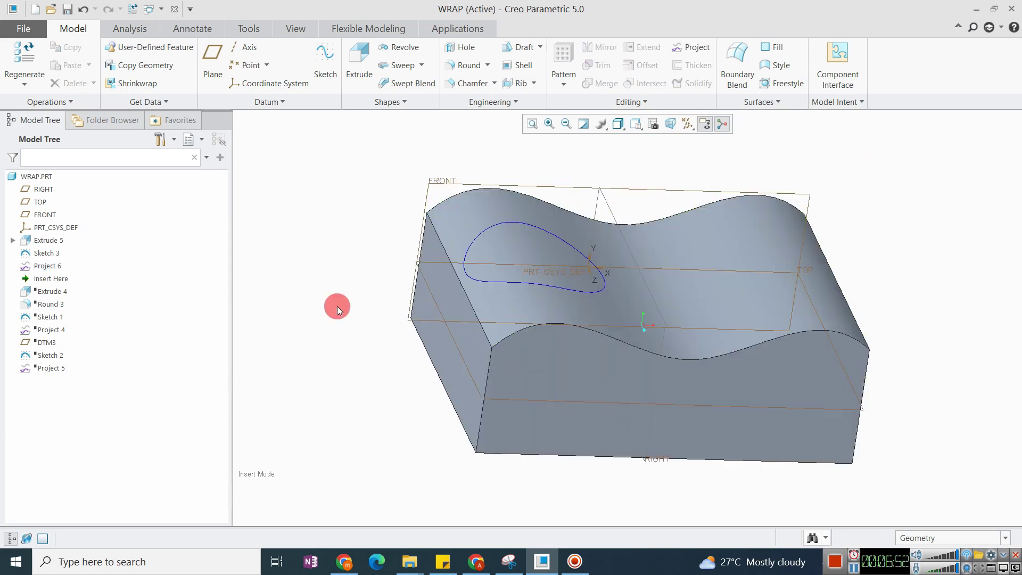
Edit the definition of Sketch 3, enlarge the circle freehand to a diameter of about 334, and finish the sketch
{"action": "left_click", "coordinate": [40, 253]}
{"action": "left_click", "coordinate": [54, 189]}
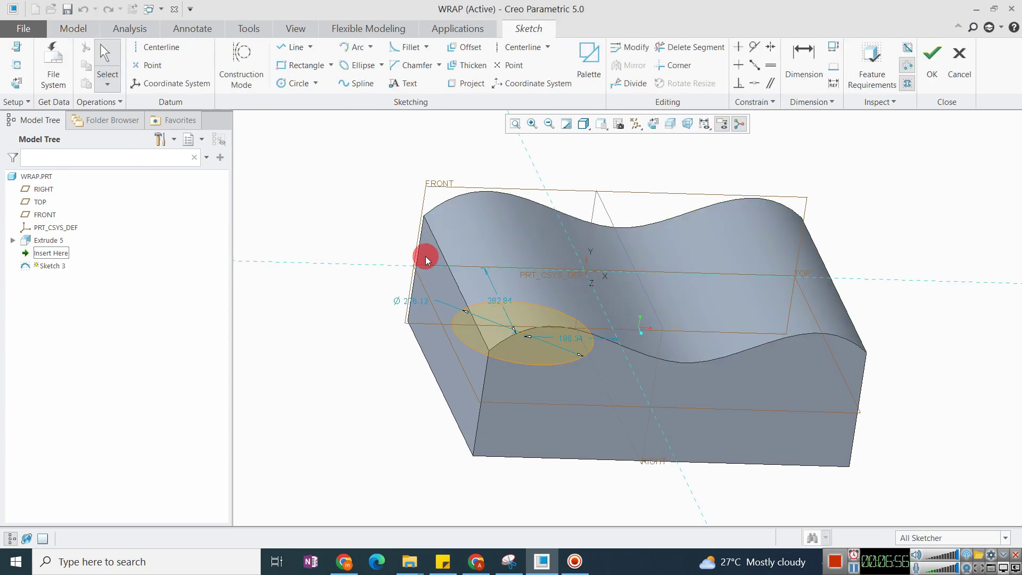
{"action": "left_click", "coordinate": [652, 124]}
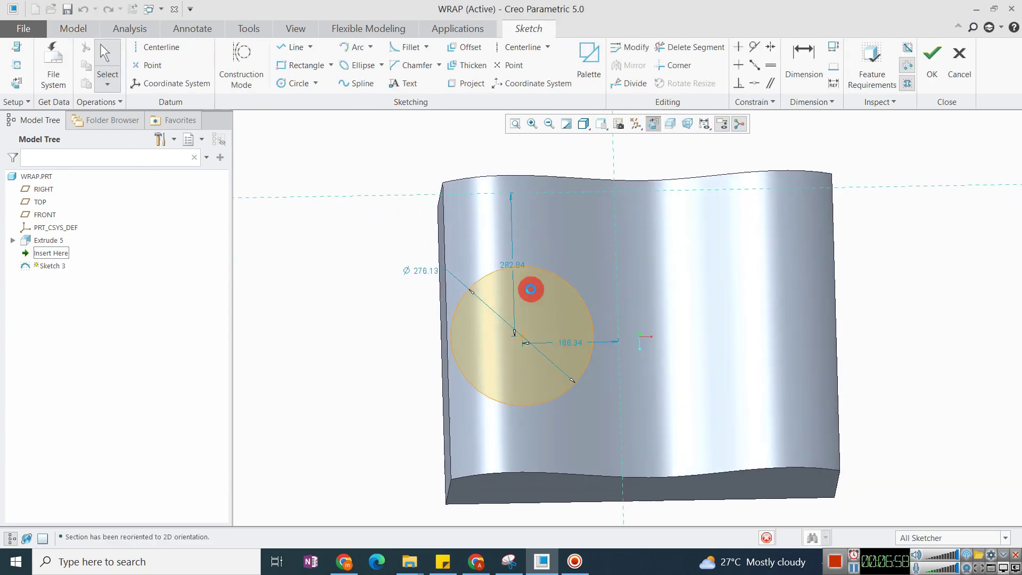
{"action": "left_click_drag", "start_coordinate": [452, 324], "coordinate": [438, 321]}
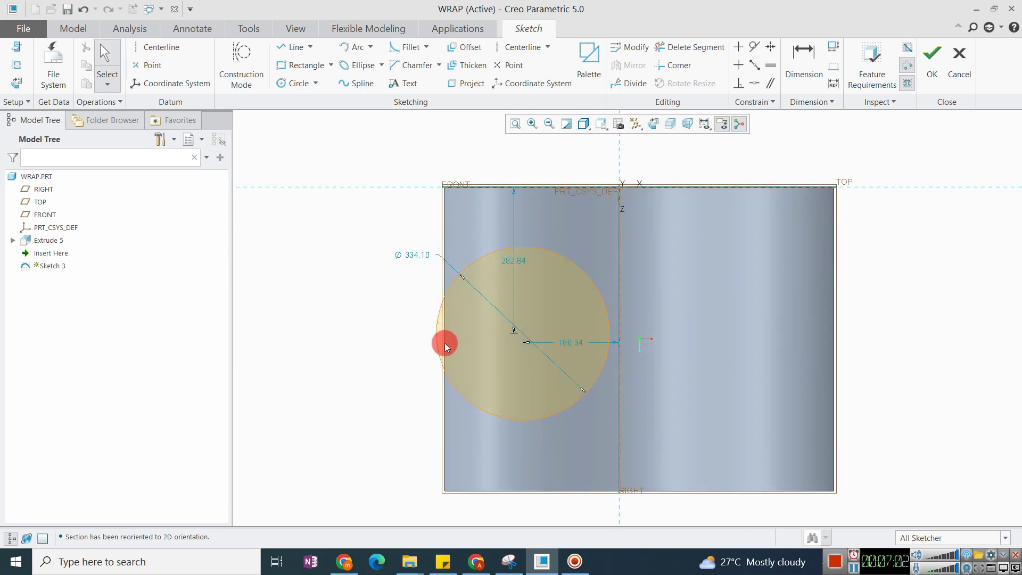
{"action": "left_click", "coordinate": [922, 70]}
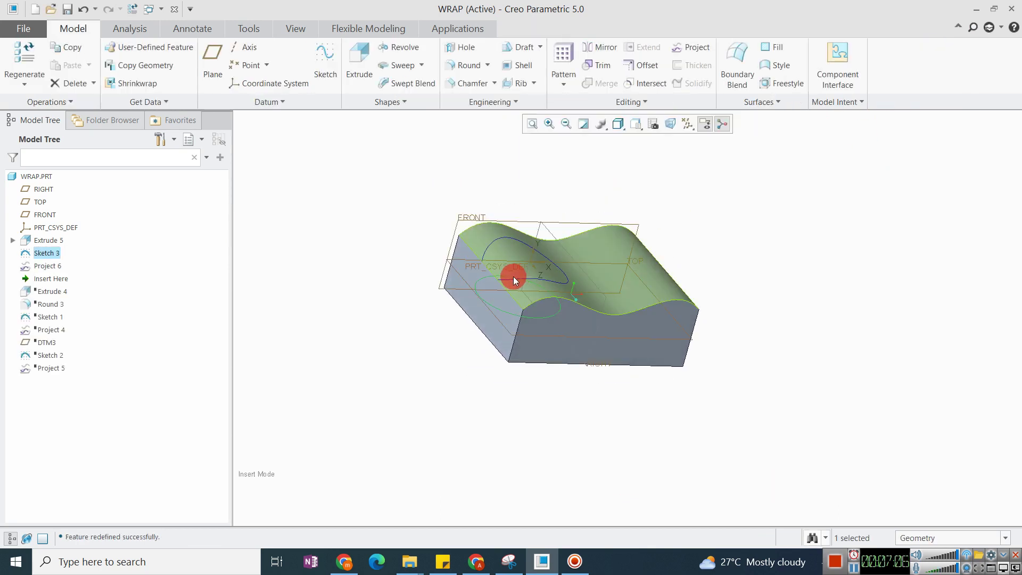
Examine where the enlarged projected circle ends at the edge of the wavy upper face, comparing it with its source sketch
{"action": "scroll", "coordinate": [504, 277], "scroll_direction": "down", "scroll_amount": 5}
{"action": "left_click", "coordinate": [527, 283]}
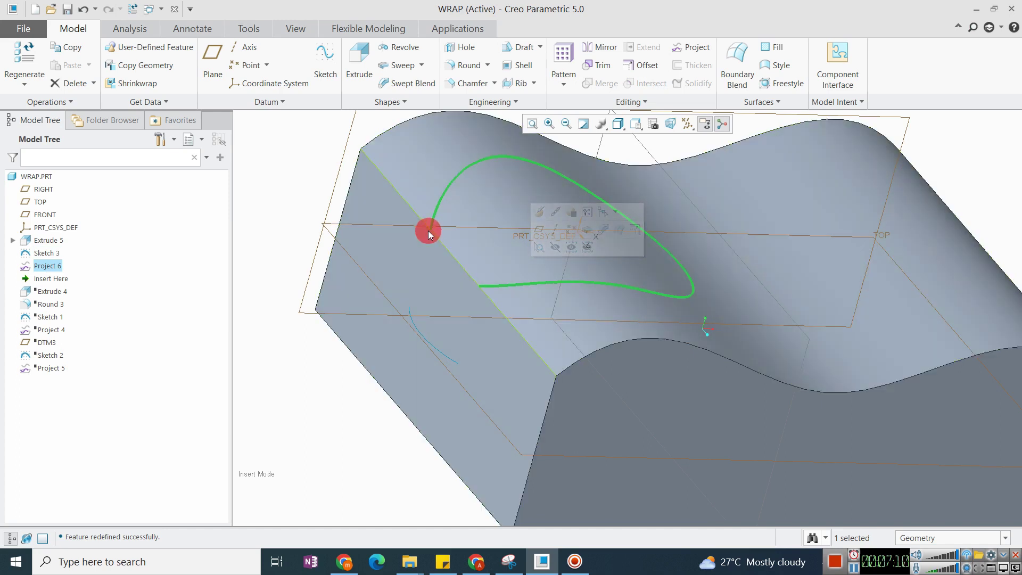
{"action": "scroll", "coordinate": [490, 289], "scroll_direction": "up", "scroll_amount": 4}
{"action": "left_click", "coordinate": [326, 245]}
{"action": "scroll", "coordinate": [481, 269], "scroll_direction": "down", "scroll_amount": 4}
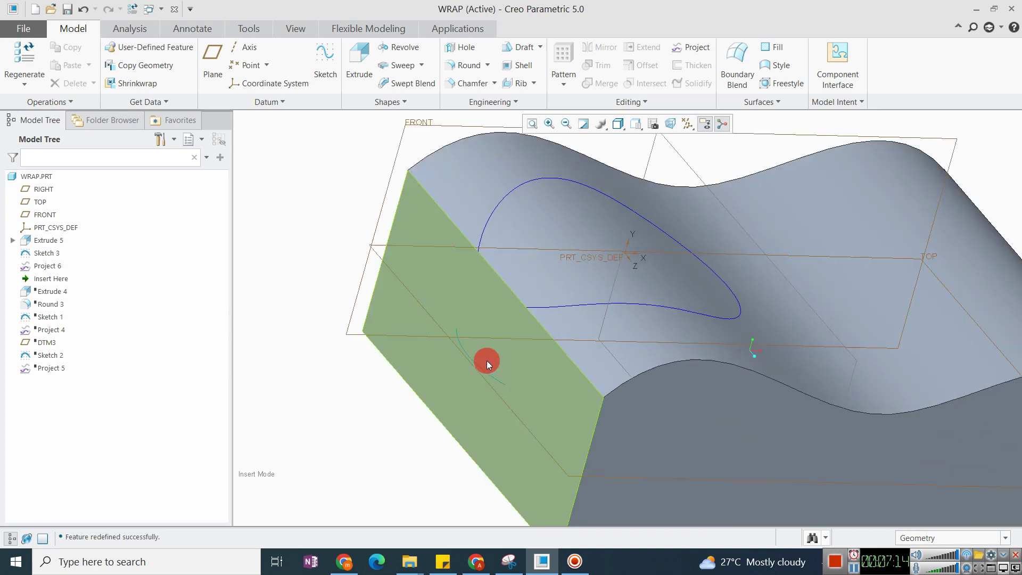
{"action": "middle_click_drag", "start_coordinate": [487, 359], "coordinate": [518, 305]}
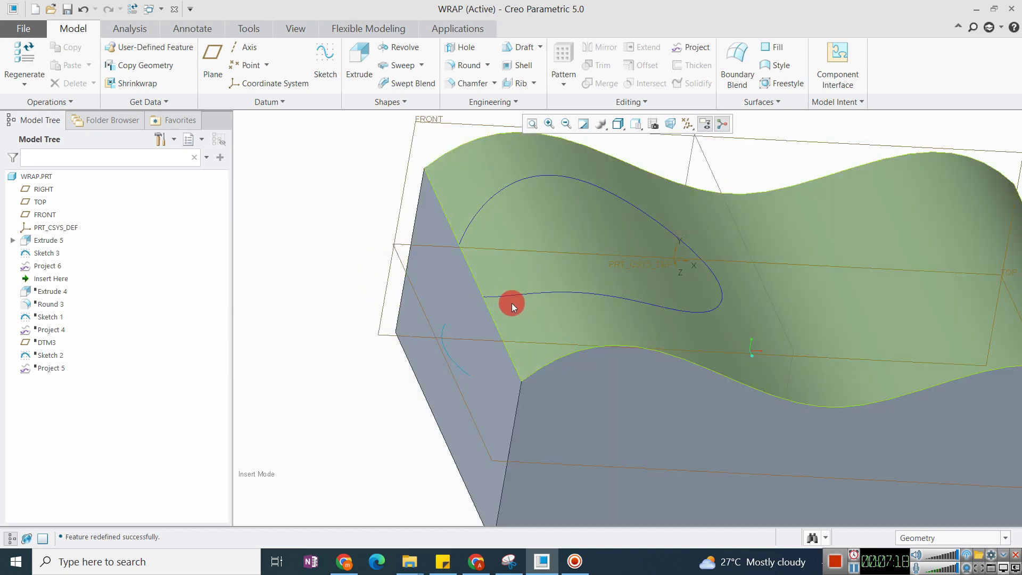
{"action": "left_click", "coordinate": [570, 322]}
{"action": "middle_click_drag", "start_coordinate": [572, 324], "coordinate": [494, 235]}
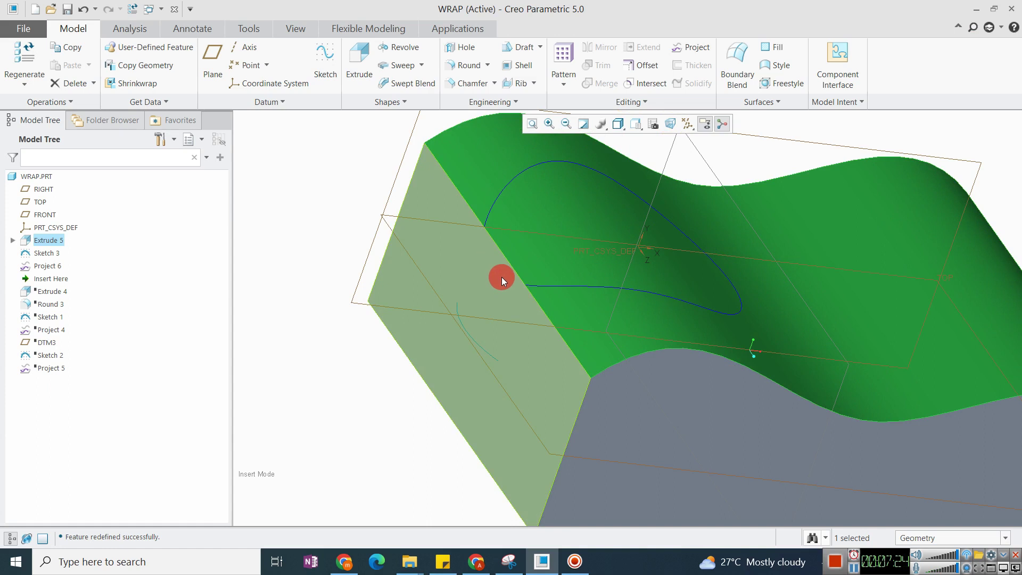
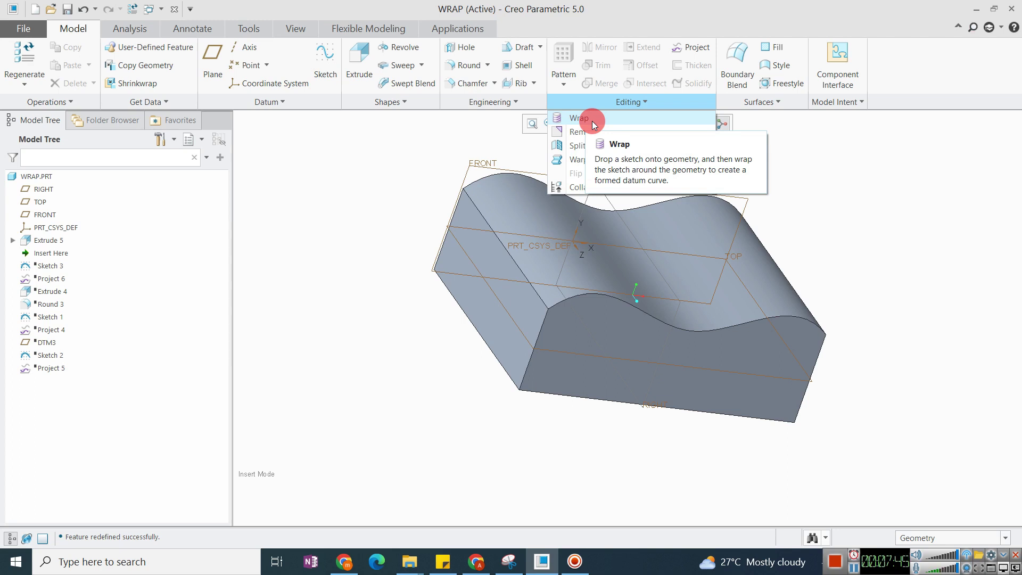
{"action": "left_click", "coordinate": [383, 182]}
{"action": "scroll", "coordinate": [503, 239], "scroll_direction": "down", "scroll_amount": 3}
{"action": "mouse_move", "coordinate": [504, 242]}
{"action": "middle_mouse_down"}
{"action": "mouse_move", "coordinate": [490, 232]}
{"action": "mouse_move", "coordinate": [479, 246]}
{"action": "mouse_move", "coordinate": [529, 185]}
{"action": "mouse_move", "coordinate": [515, 230]}
{"action": "middle_mouse_up"}
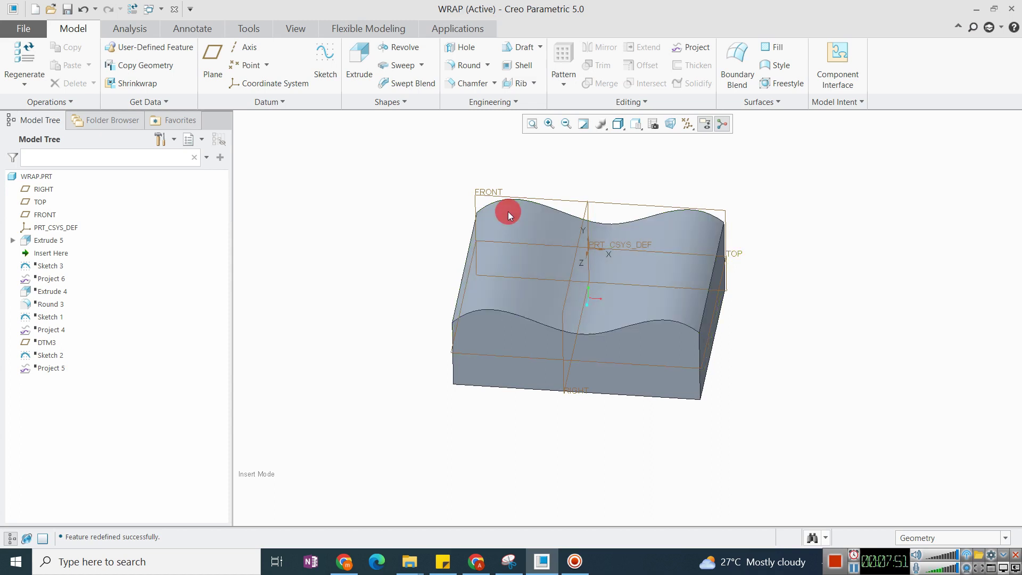
{"action": "scroll", "coordinate": [497, 247], "scroll_direction": "up", "scroll_amount": 2}
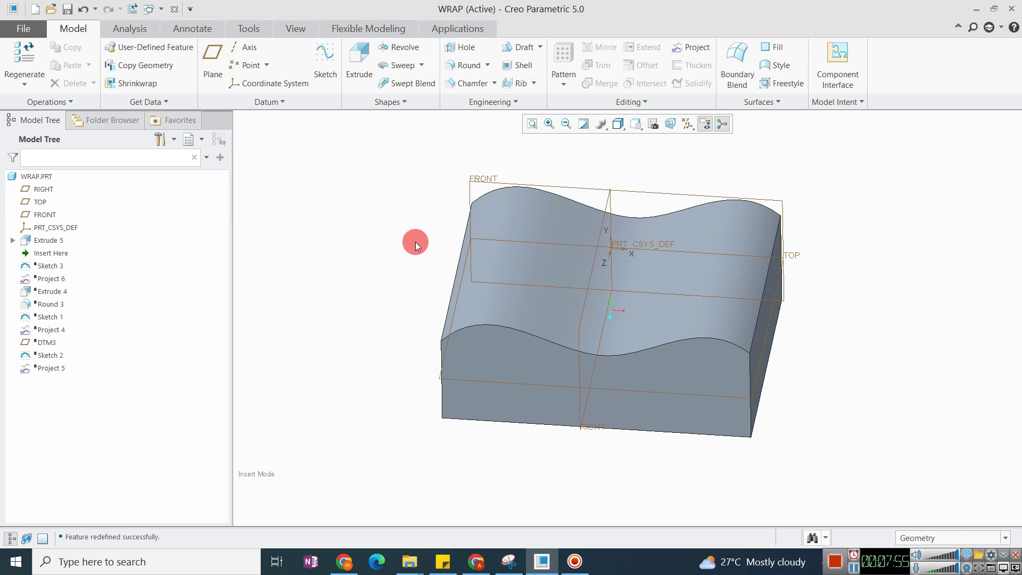
{"action": "middle_click_drag", "start_coordinate": [468, 222], "coordinate": [451, 233], "text": "shift"}
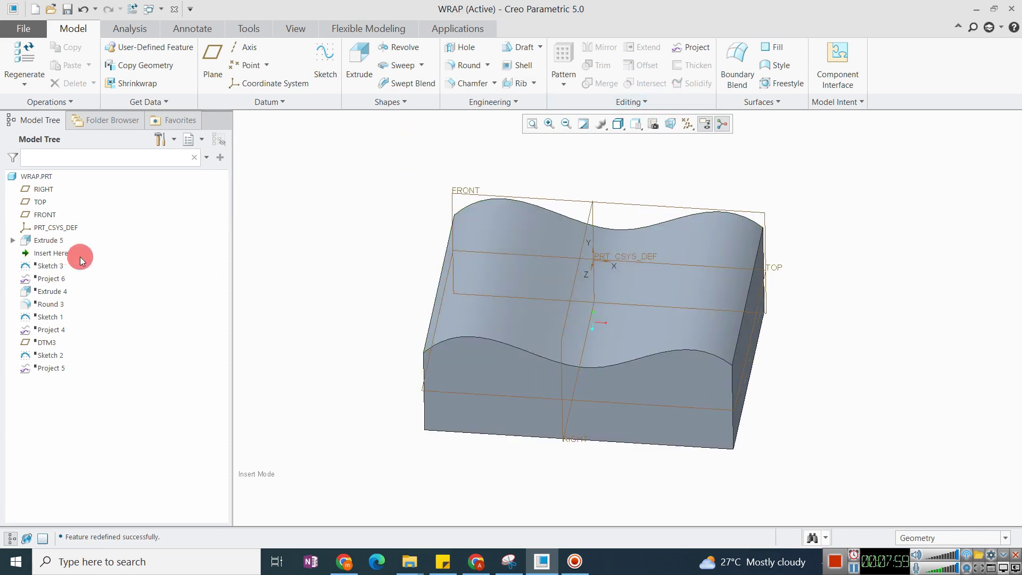
{"action": "middle_click_drag", "start_coordinate": [476, 273], "coordinate": [491, 256]}
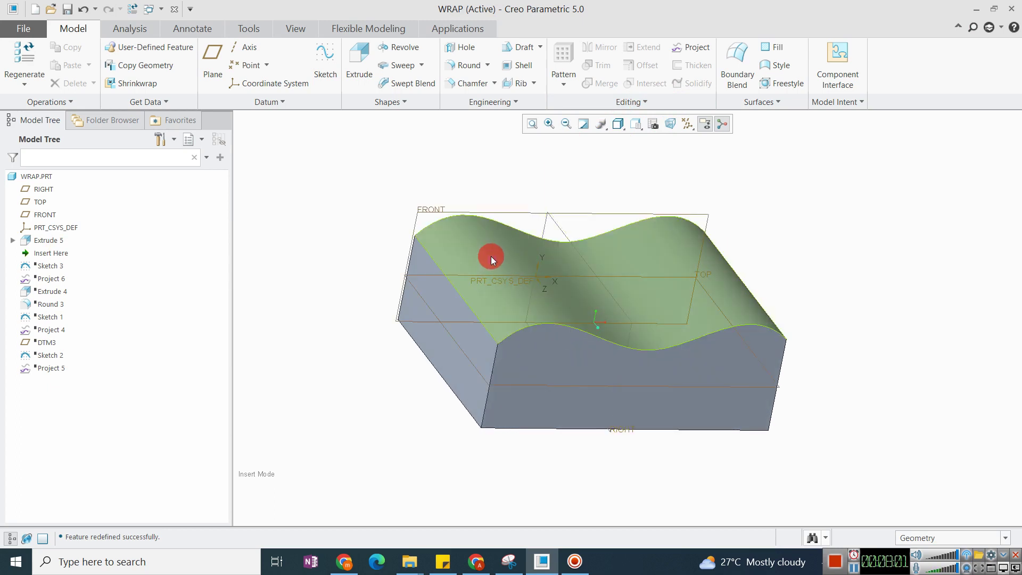
{"action": "scroll", "coordinate": [490, 256], "scroll_direction": "up", "scroll_amount": 2}
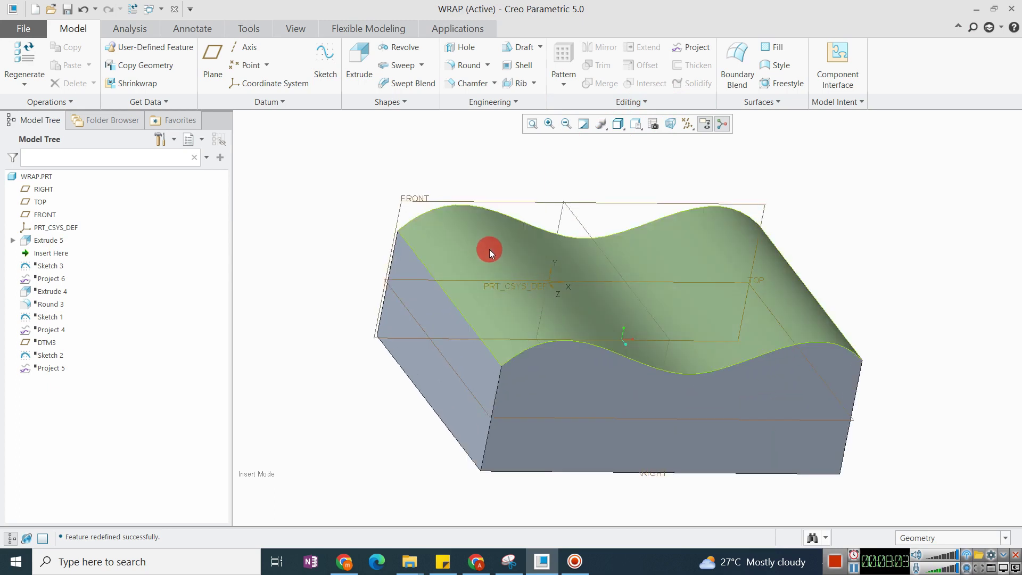
Start a Wrap feature and define its internal sketch on the TOP plane with RIGHT as orientation reference, viewed flat
{"action": "left_click", "coordinate": [646, 99]}
{"action": "left_click", "coordinate": [594, 119]}
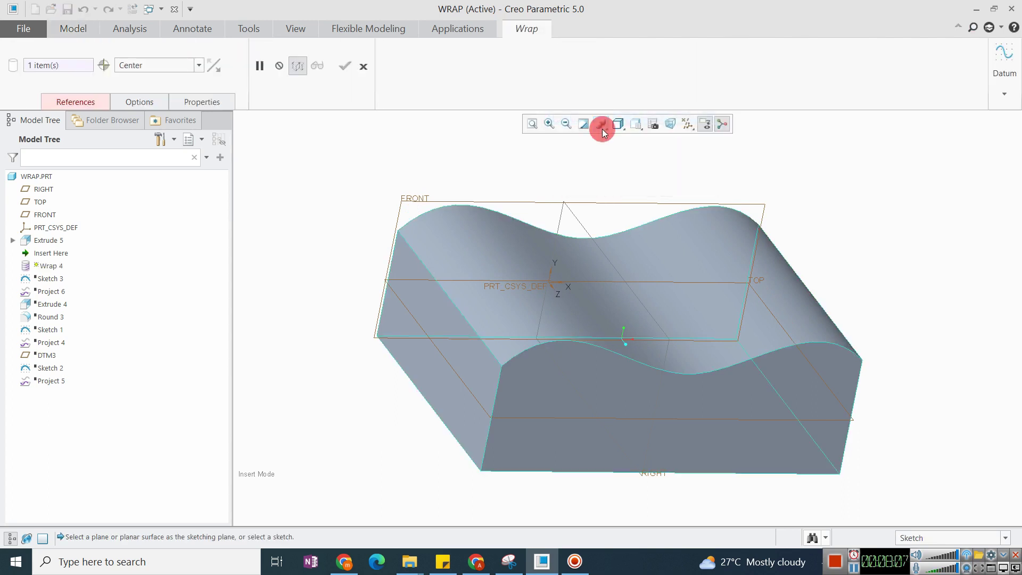
{"action": "scroll", "coordinate": [636, 238], "scroll_direction": "down", "scroll_amount": 5}
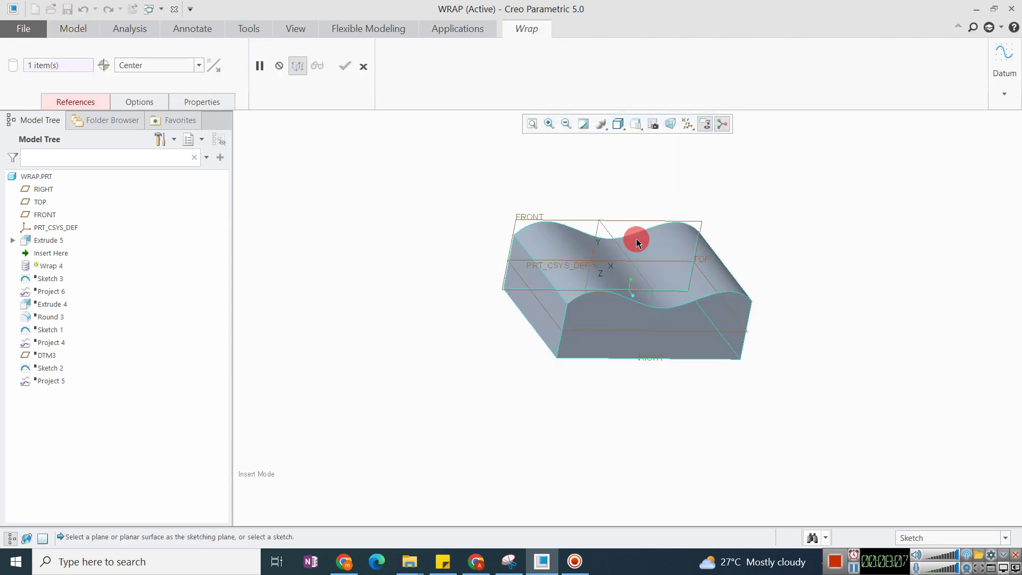
{"action": "left_click", "coordinate": [88, 104]}
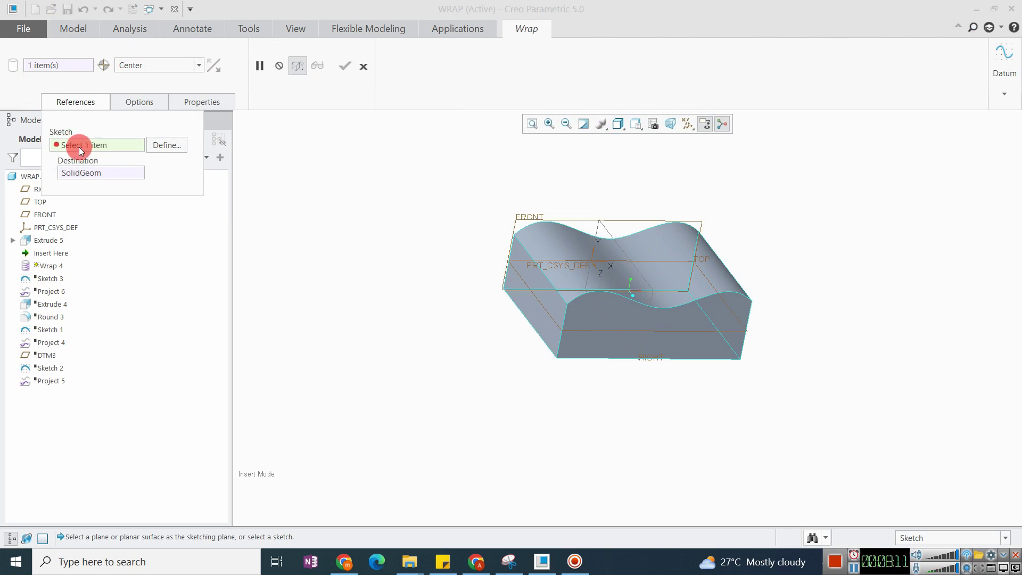
{"action": "left_click", "coordinate": [88, 174]}
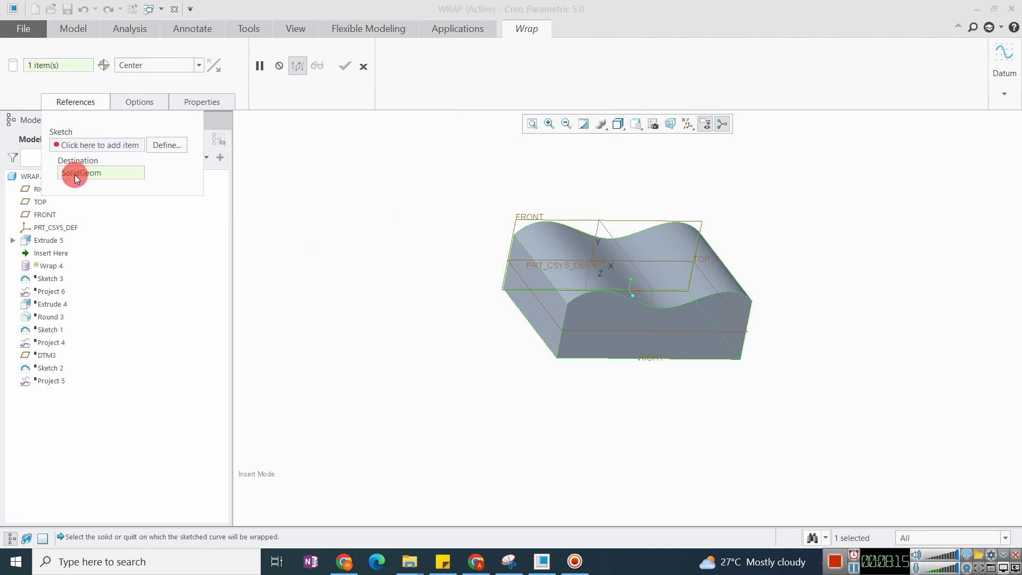
{"action": "left_click", "coordinate": [119, 143]}
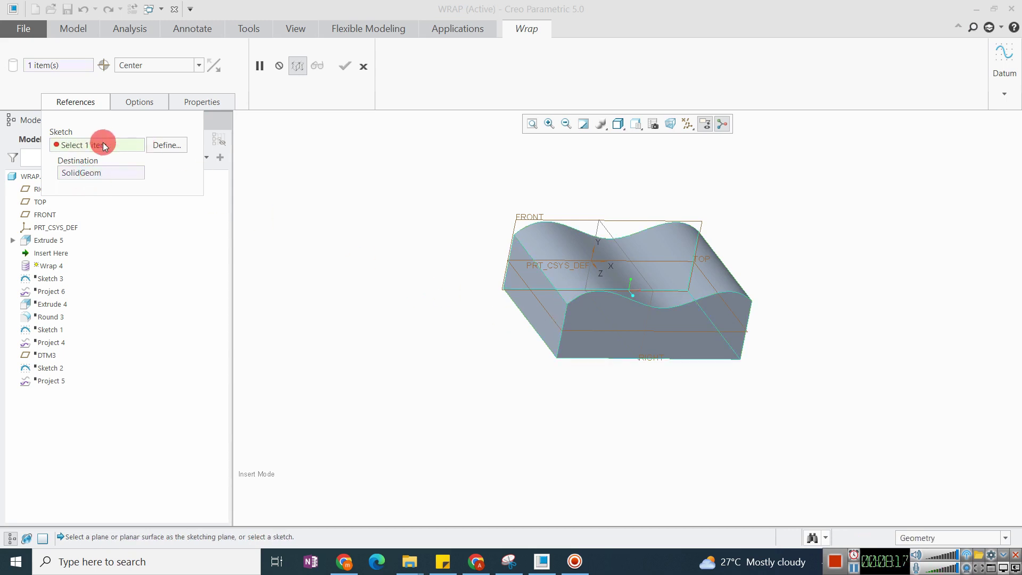
{"action": "left_click", "coordinate": [179, 151]}
{"action": "left_click", "coordinate": [694, 334]}
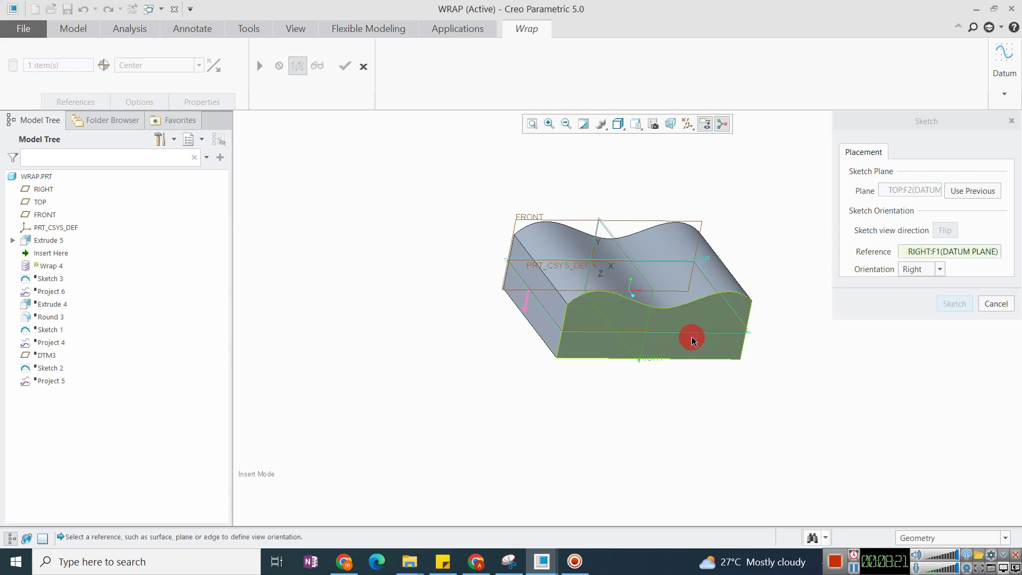
{"action": "key", "text": "Return"}
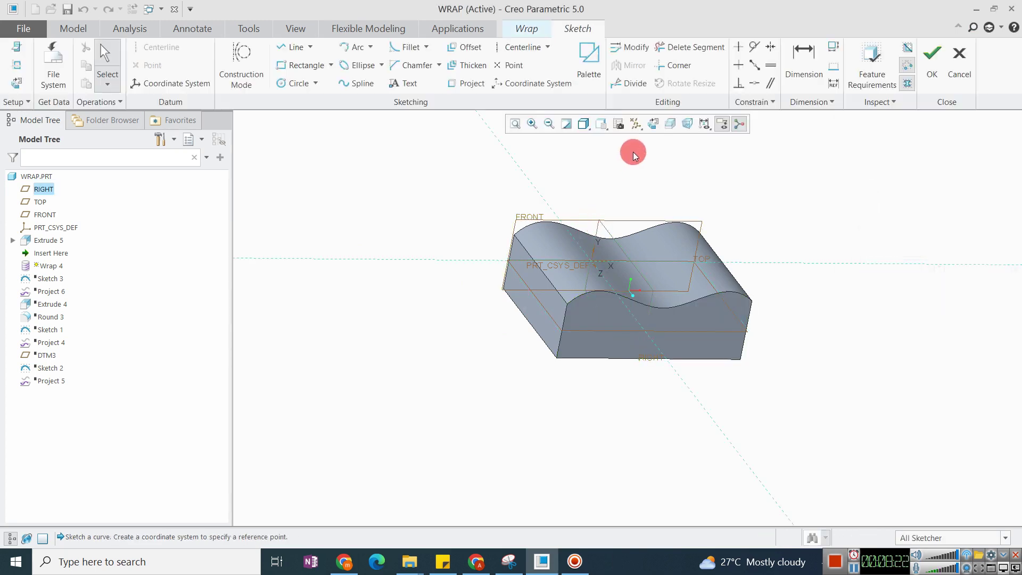
{"action": "left_click", "coordinate": [654, 121]}
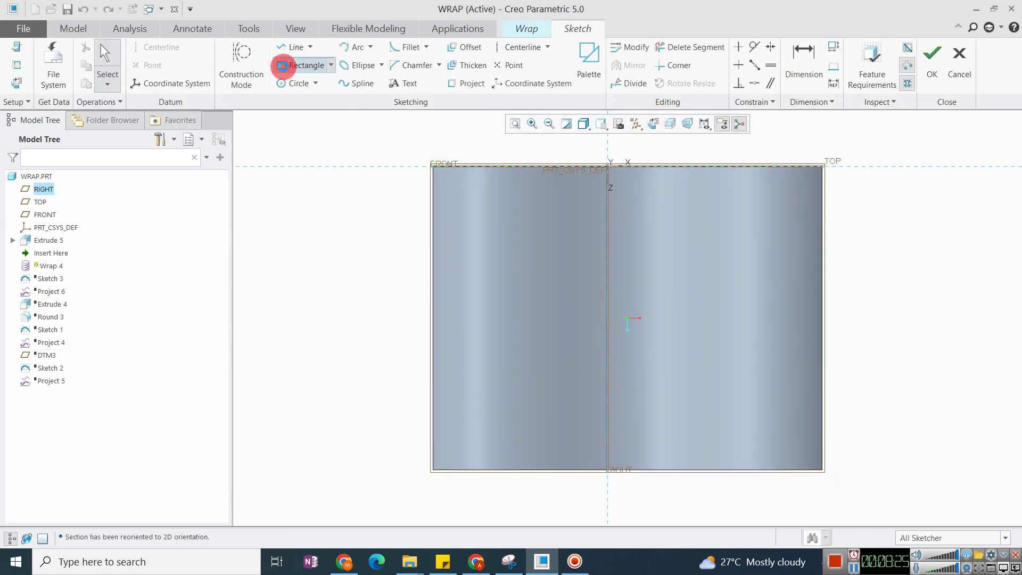
Sketch a horizontal rectangle about 634 by 114 across the middle of the block and finish the sketch
{"action": "left_click", "coordinate": [282, 65]}
{"action": "left_click", "coordinate": [458, 289]}
{"action": "left_click", "coordinate": [781, 347]}
{"action": "middle_click", "coordinate": [888, 285]}
{"action": "left_click", "coordinate": [931, 53]}
Flip the wrap direction toward the wavy upper face and complete the wrapped curve
{"action": "mouse_move", "coordinate": [585, 296]}
{"action": "middle_mouse_down"}
{"action": "mouse_move", "coordinate": [590, 328]}
{"action": "mouse_move", "coordinate": [617, 257]}
{"action": "mouse_move", "coordinate": [621, 277]}
{"action": "mouse_move", "coordinate": [596, 297]}
{"action": "mouse_move", "coordinate": [590, 358]}
{"action": "mouse_move", "coordinate": [581, 237]}
{"action": "mouse_move", "coordinate": [586, 282]}
{"action": "middle_mouse_up"}
{"action": "middle_click_drag", "start_coordinate": [497, 269], "coordinate": [531, 266]}
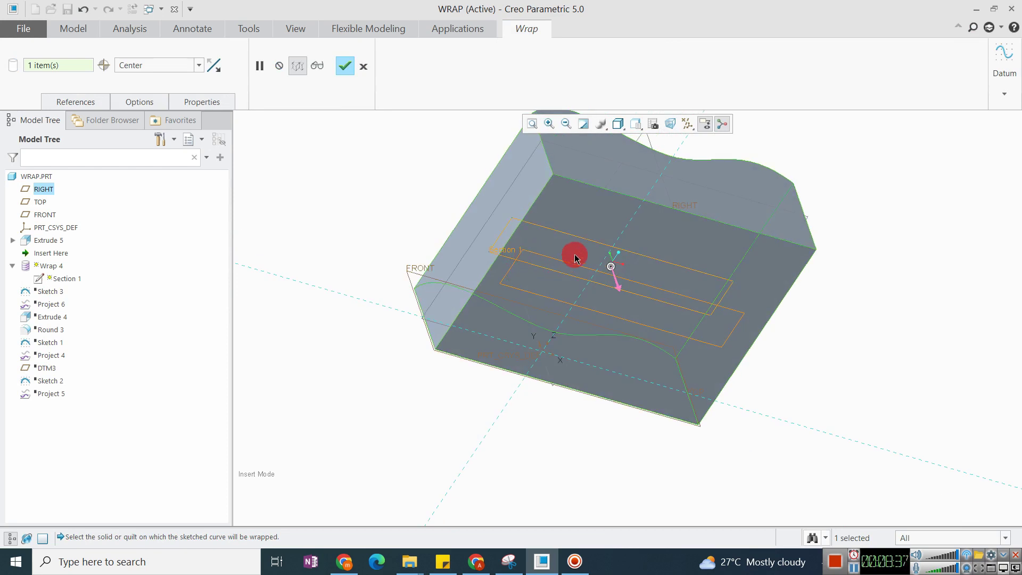
{"action": "mouse_move", "coordinate": [612, 271]}
{"action": "middle_mouse_down"}
{"action": "mouse_move", "coordinate": [581, 296]}
{"action": "mouse_move", "coordinate": [694, 298]}
{"action": "middle_mouse_up"}
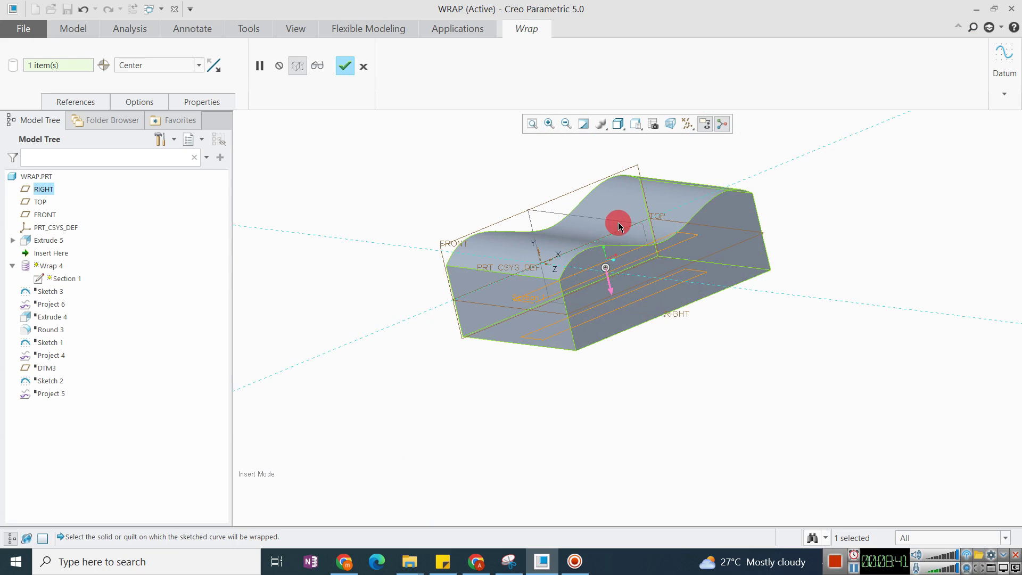
{"action": "left_click", "coordinate": [609, 286]}
{"action": "mouse_move", "coordinate": [567, 243]}
{"action": "middle_mouse_down"}
{"action": "mouse_move", "coordinate": [541, 292]}
{"action": "mouse_move", "coordinate": [570, 257]}
{"action": "middle_mouse_up"}
{"action": "middle_click", "coordinate": [780, 166]}
{"action": "middle_click_drag", "start_coordinate": [861, 248], "coordinate": [688, 241]}
{"action": "left_click", "coordinate": [688, 240]}
{"action": "left_click", "coordinate": [846, 267]}
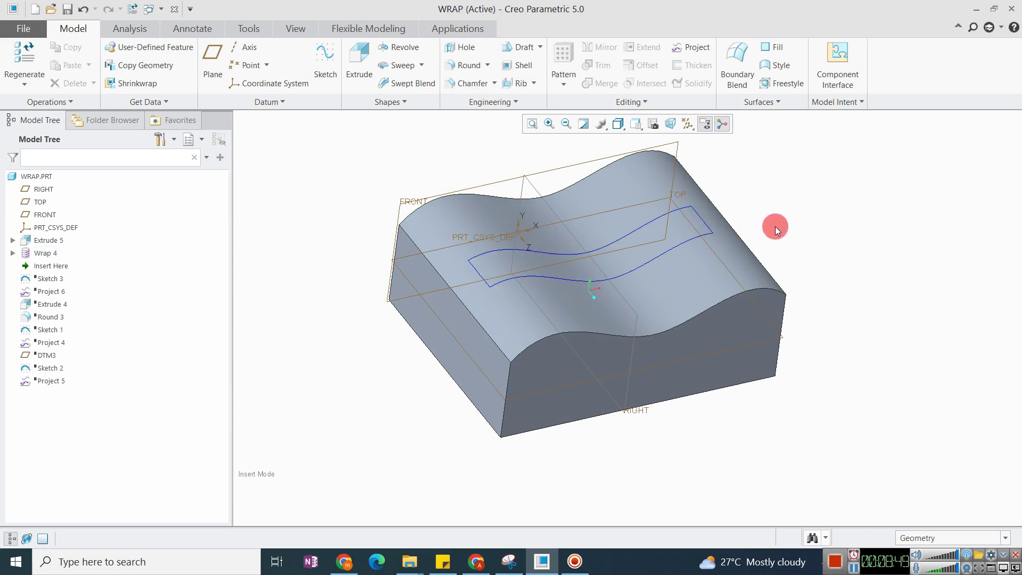
{"action": "left_click", "coordinate": [687, 49]}
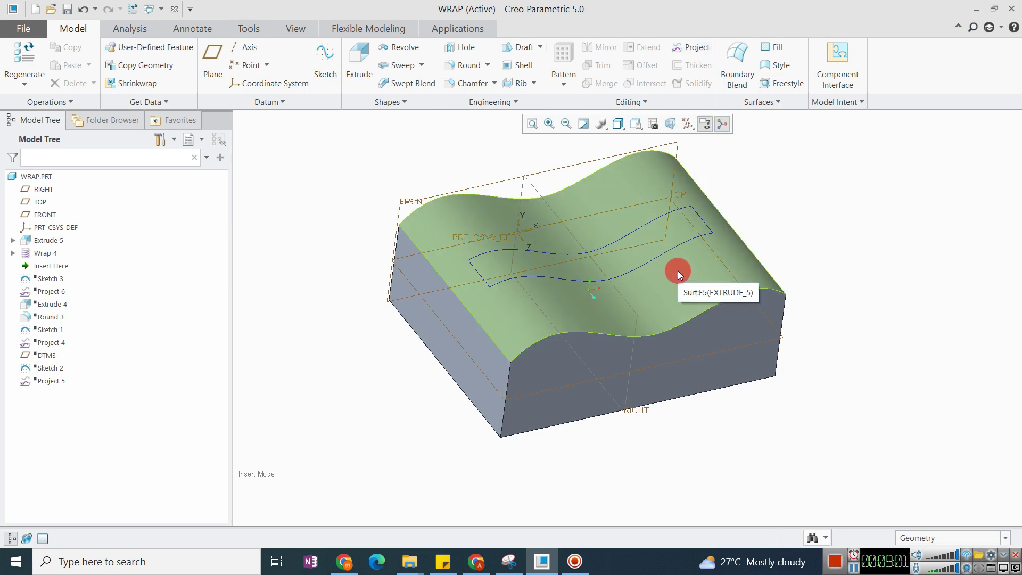
{"action": "left_click", "coordinate": [621, 101]}
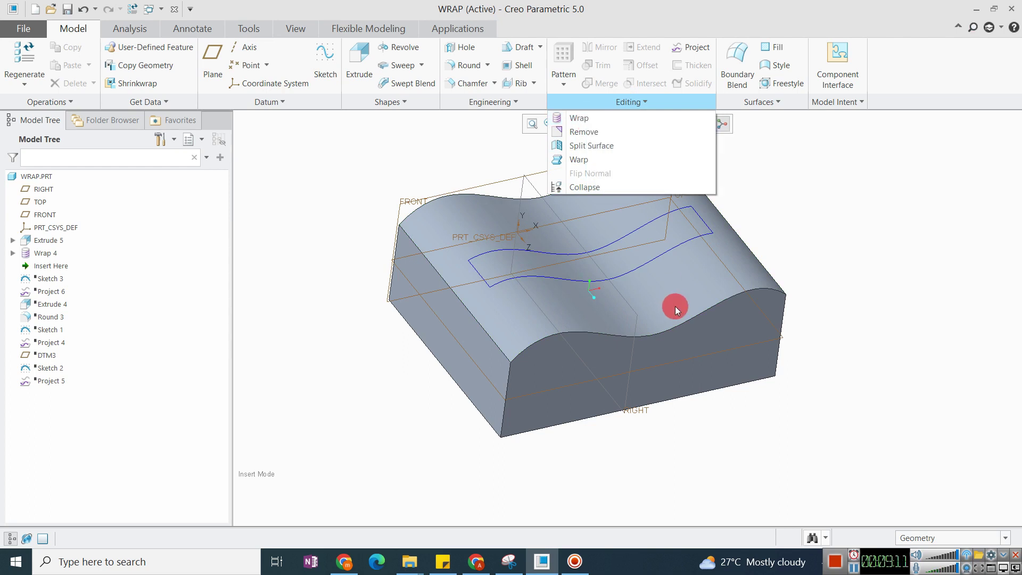
{"action": "scroll", "coordinate": [695, 257], "scroll_direction": "down", "scroll_amount": 2}
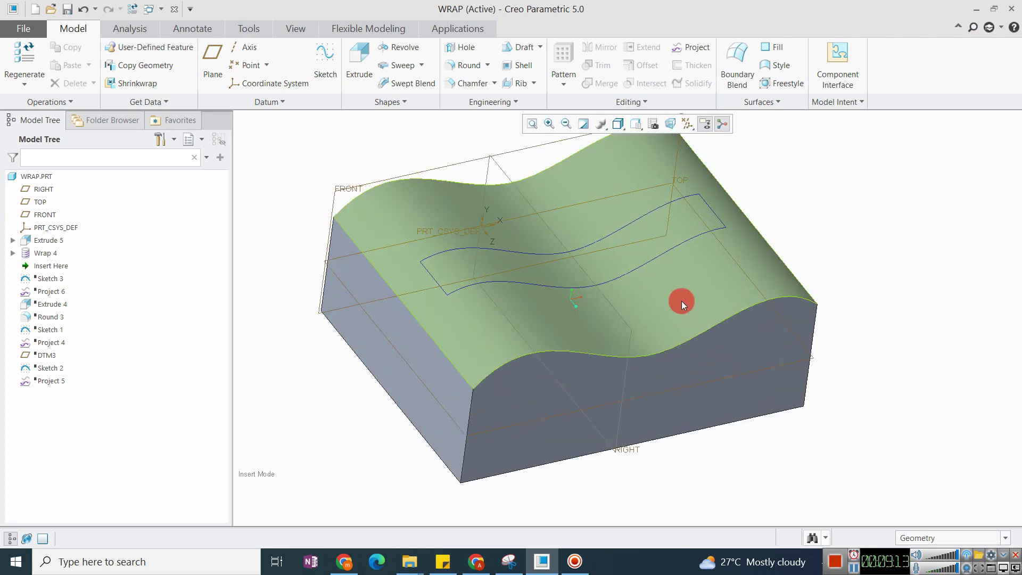
Edit the internal sketch of Wrap 4, extend the rectangle freehand beyond the block's edge to a length of about 734, and complete the wrap
{"action": "middle_click_drag", "start_coordinate": [681, 301], "coordinate": [680, 290]}
{"action": "left_click", "coordinate": [42, 254]}
{"action": "left_click", "coordinate": [57, 179]}
{"action": "right_click", "coordinate": [540, 192]}
{"action": "left_click", "coordinate": [630, 234]}
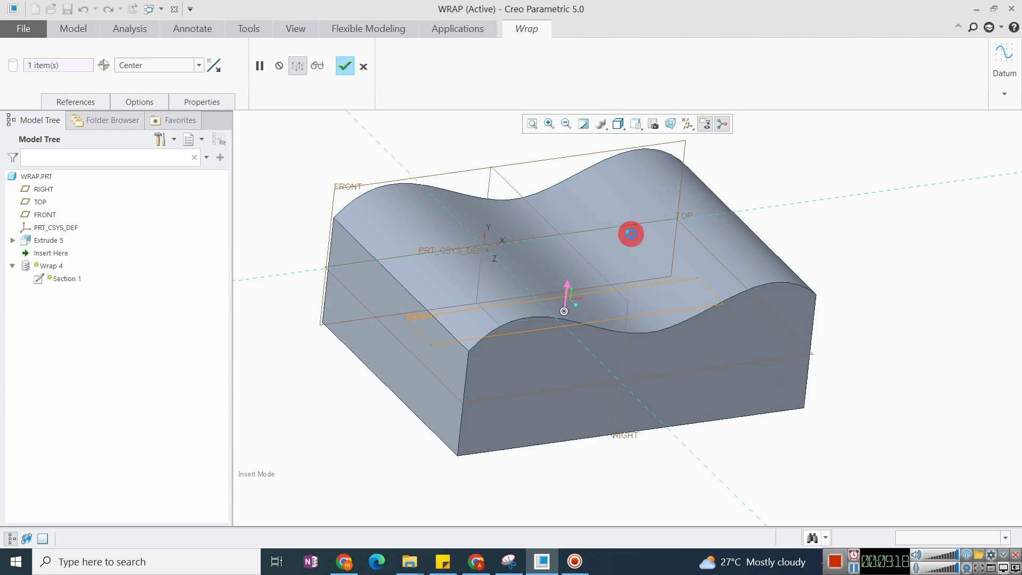
{"action": "left_click", "coordinate": [665, 121]}
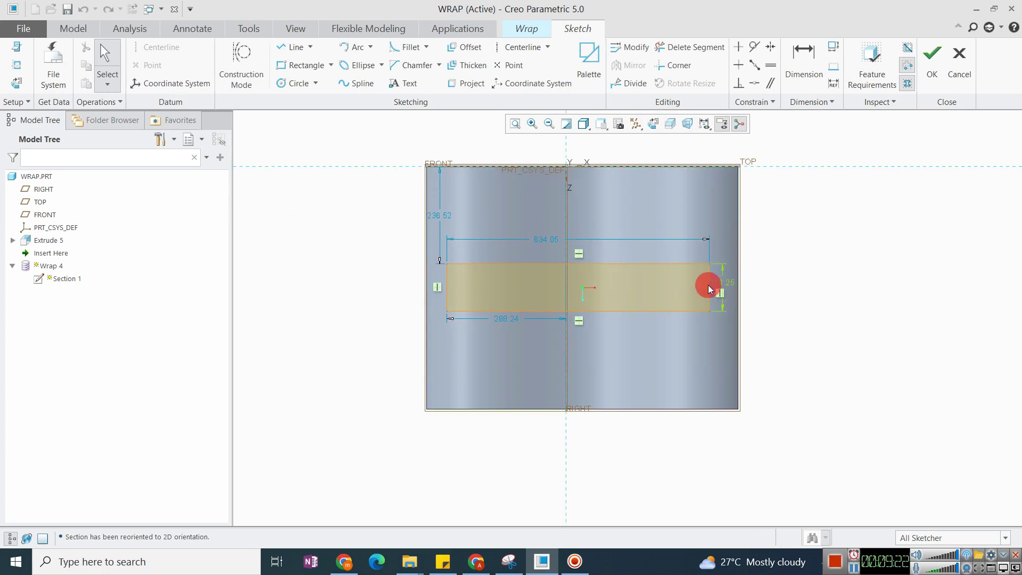
{"action": "left_click_drag", "start_coordinate": [708, 285], "coordinate": [752, 281]}
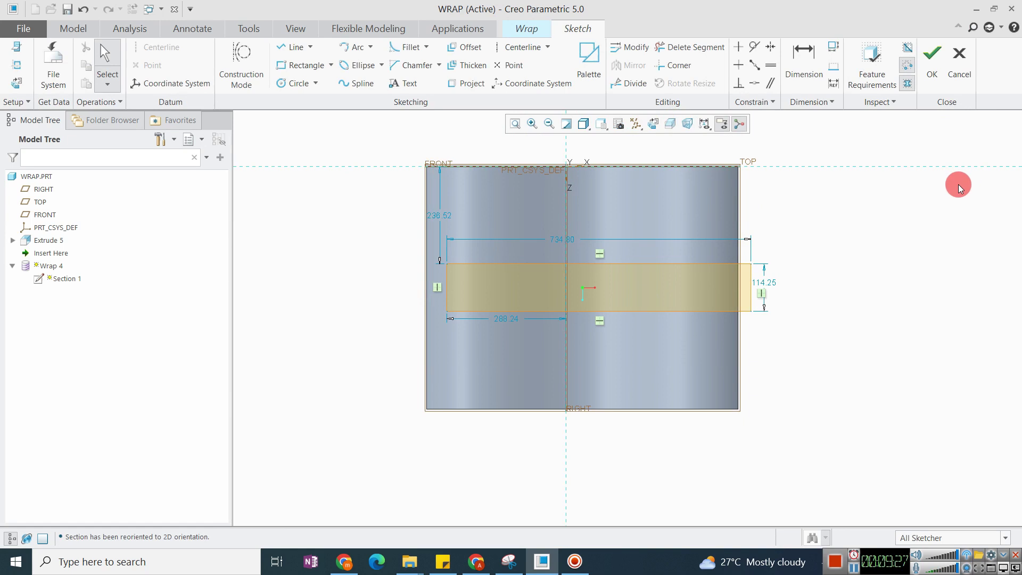
{"action": "left_click", "coordinate": [931, 53]}
{"action": "mouse_move", "coordinate": [754, 228]}
{"action": "middle_mouse_down"}
{"action": "mouse_move", "coordinate": [786, 191]}
{"action": "mouse_move", "coordinate": [764, 253]}
{"action": "mouse_move", "coordinate": [799, 228]}
{"action": "middle_mouse_up"}
{"action": "middle_click", "coordinate": [800, 228]}
Examine from several angles how the extended end of the wrapped rectangle meets the block's side edge
{"action": "scroll", "coordinate": [713, 246], "scroll_direction": "up", "scroll_amount": 3}
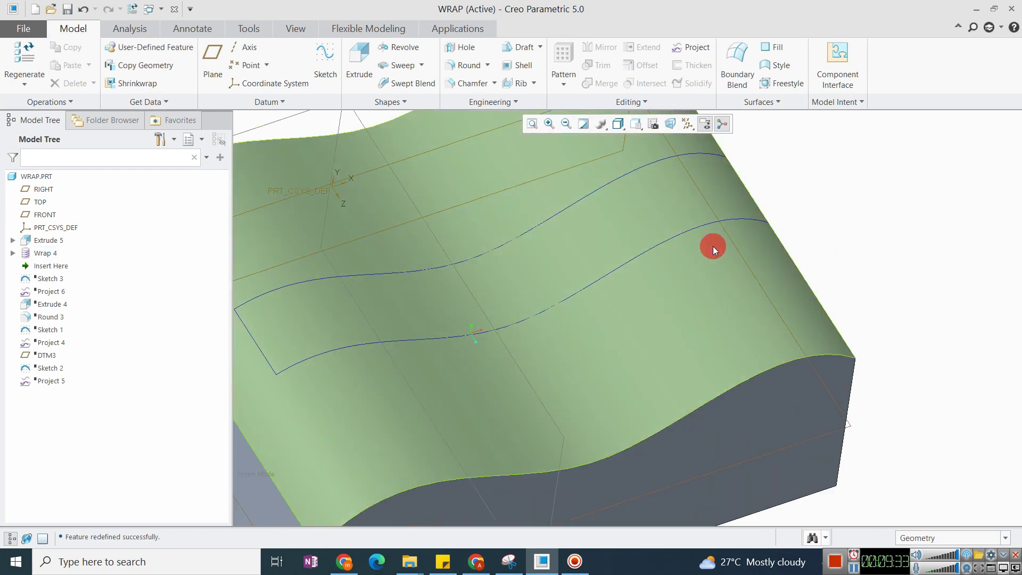
{"action": "scroll", "coordinate": [713, 253], "scroll_direction": "down", "scroll_amount": 4}
{"action": "middle_click_drag", "start_coordinate": [714, 253], "coordinate": [691, 259]}
{"action": "scroll", "coordinate": [656, 289], "scroll_direction": "up", "scroll_amount": 5}
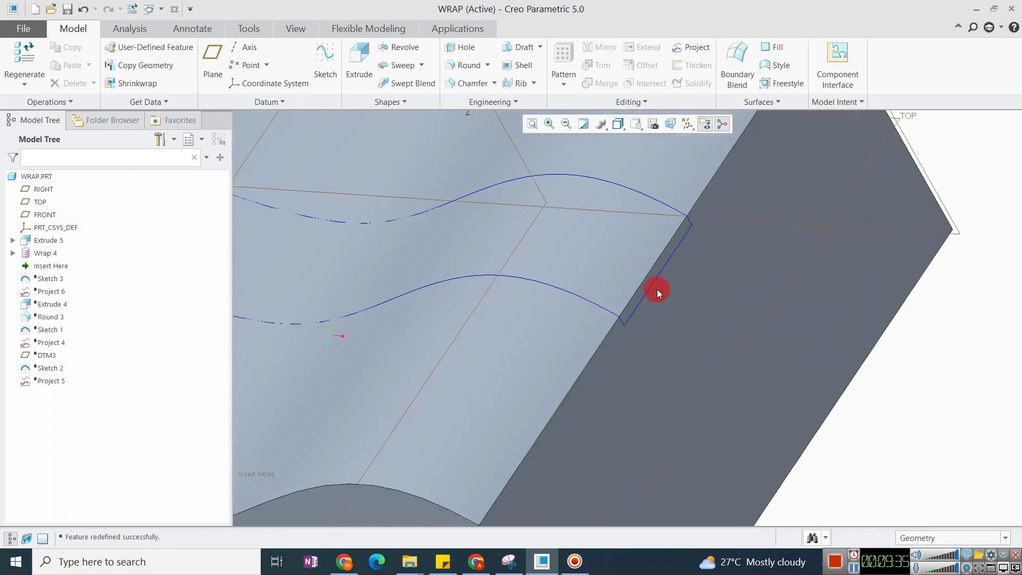
{"action": "left_click", "coordinate": [602, 307]}
{"action": "scroll", "coordinate": [800, 328], "scroll_direction": "down", "scroll_amount": 3}
{"action": "mouse_move", "coordinate": [800, 328]}
{"action": "middle_mouse_down"}
{"action": "mouse_move", "coordinate": [538, 237]}
{"action": "mouse_move", "coordinate": [707, 307]}
{"action": "mouse_move", "coordinate": [589, 261]}
{"action": "middle_mouse_up"}
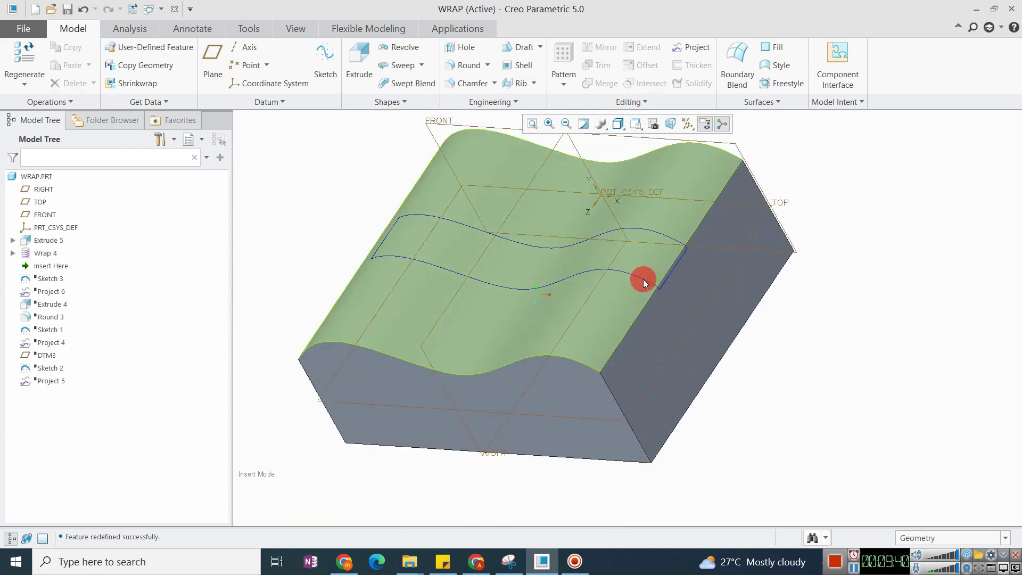
{"action": "middle_click_drag", "start_coordinate": [643, 280], "coordinate": [682, 265]}
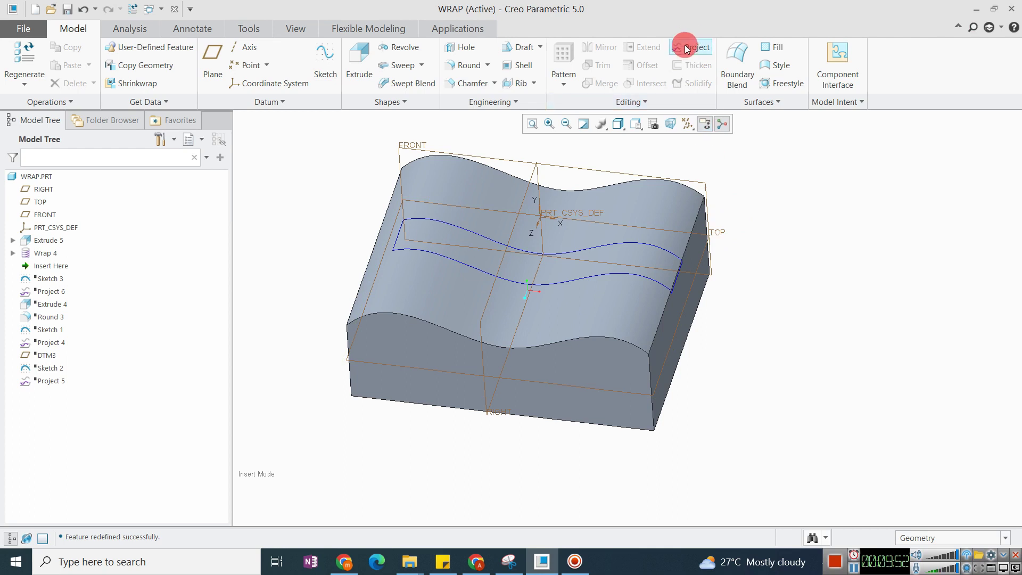
Select the Wrap 4 curve and inspect its end close up against the block's side face
{"action": "scroll", "coordinate": [679, 295], "scroll_direction": "down", "scroll_amount": 2}
{"action": "left_click", "coordinate": [637, 99]}
{"action": "scroll", "coordinate": [669, 333], "scroll_direction": "up", "scroll_amount": 5}
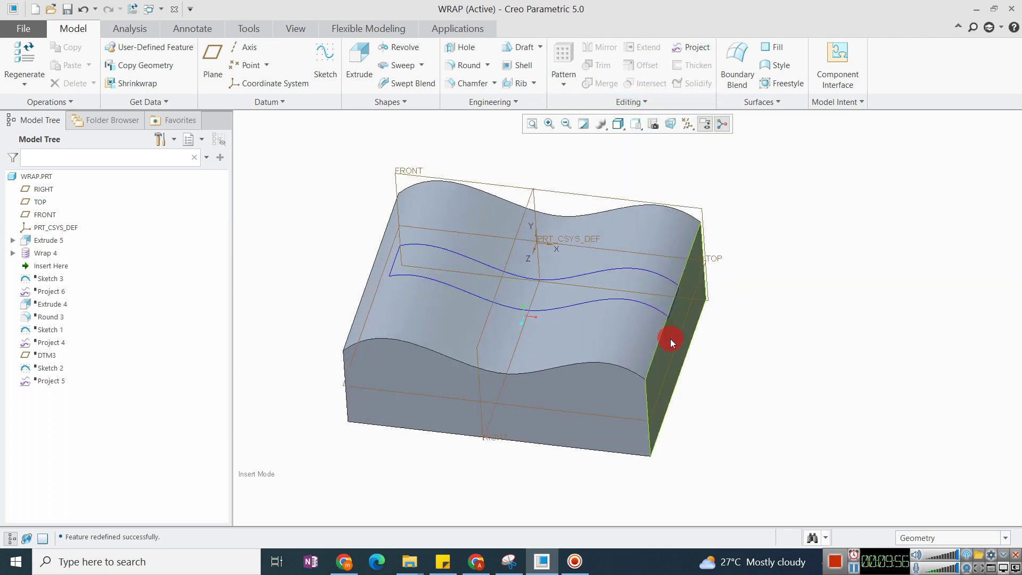
{"action": "middle_click_drag", "start_coordinate": [659, 322], "coordinate": [655, 314]}
{"action": "scroll", "coordinate": [627, 262], "scroll_direction": "up", "scroll_amount": 3}
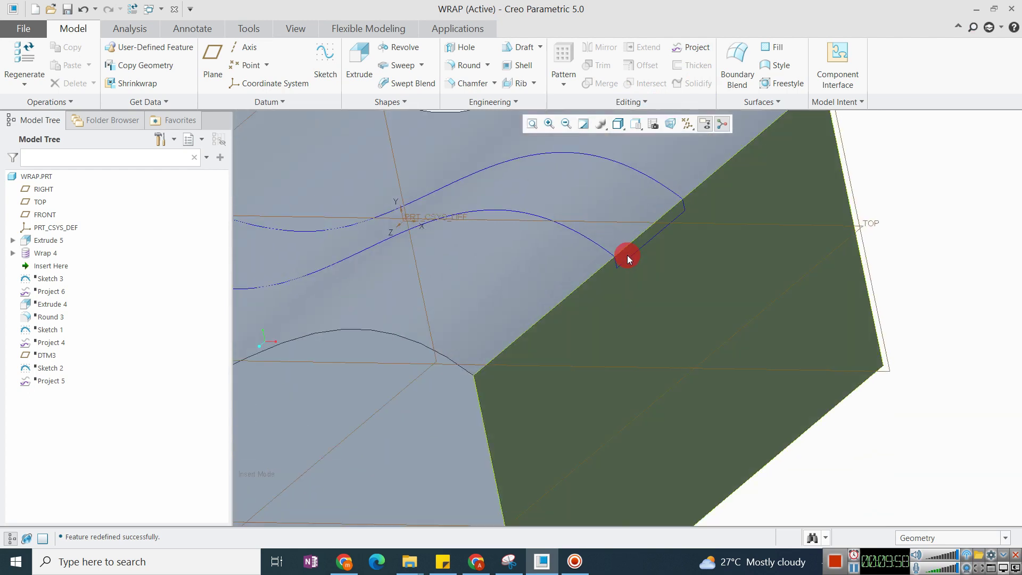
{"action": "left_click", "coordinate": [629, 258]}
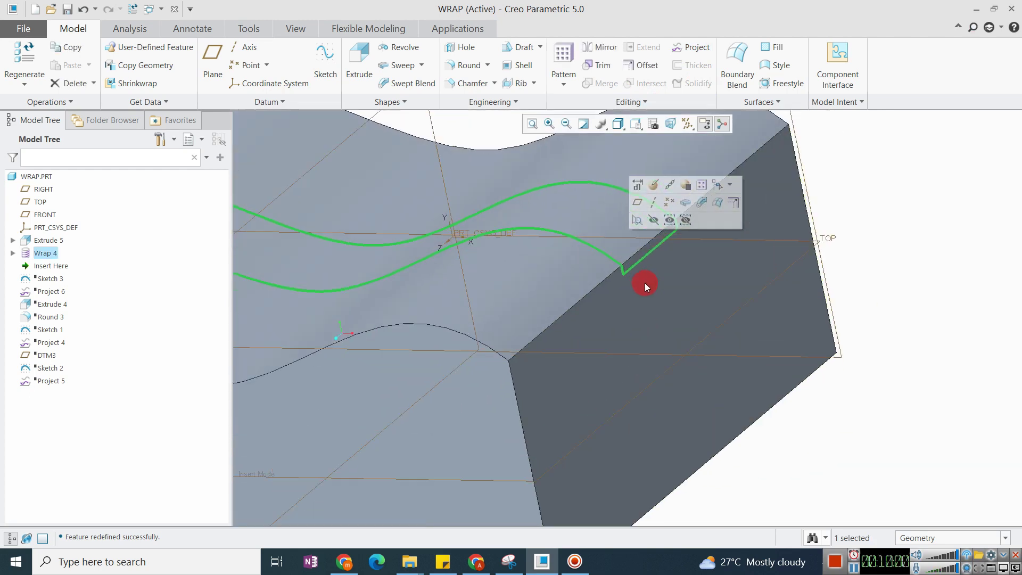
{"action": "mouse_move", "coordinate": [618, 292]}
{"action": "middle_mouse_down", "text": "shift"}
{"action": "mouse_move", "coordinate": [620, 308]}
{"action": "mouse_move", "coordinate": [608, 286]}
{"action": "middle_mouse_up", "text": "shift"}
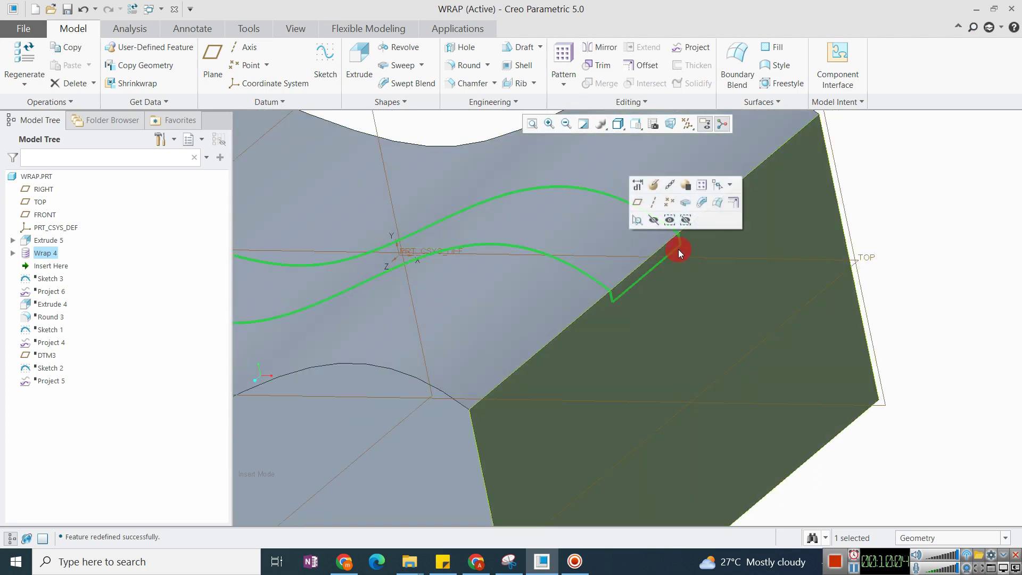
Clear the Wrap 4 selection and examine the wrapped curve's end segment on the block's side face
{"action": "scroll", "coordinate": [979, 216], "scroll_direction": "down", "scroll_amount": 4}
{"action": "left_click", "coordinate": [979, 215]}
{"action": "scroll", "coordinate": [675, 260], "scroll_direction": "up", "scroll_amount": 6}
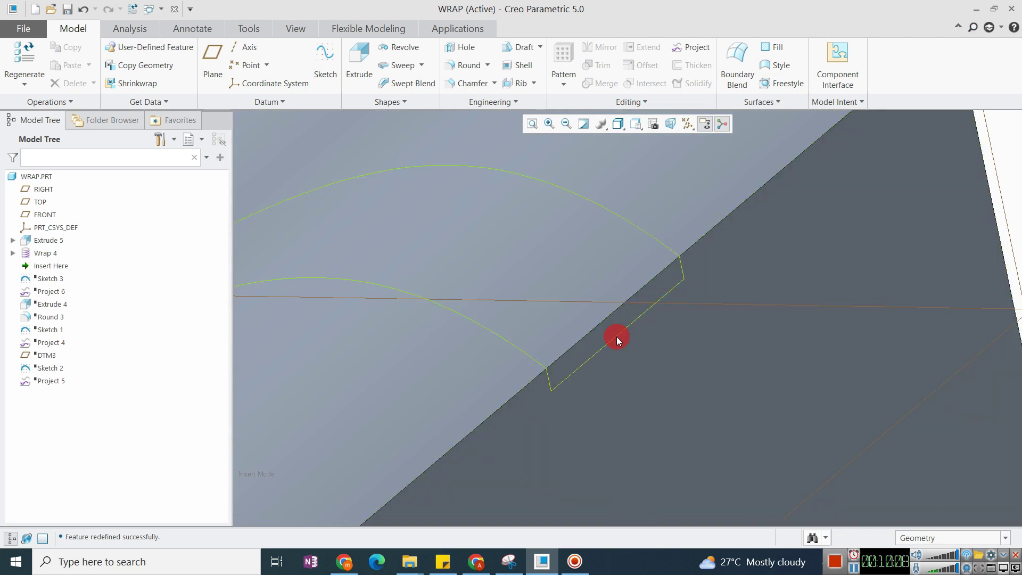
{"action": "left_click", "coordinate": [604, 347]}
{"action": "scroll", "coordinate": [610, 338], "scroll_direction": "down", "scroll_amount": 5}
{"action": "left_click", "coordinate": [924, 231]}
{"action": "scroll", "coordinate": [720, 158], "scroll_direction": "down", "scroll_amount": 2}
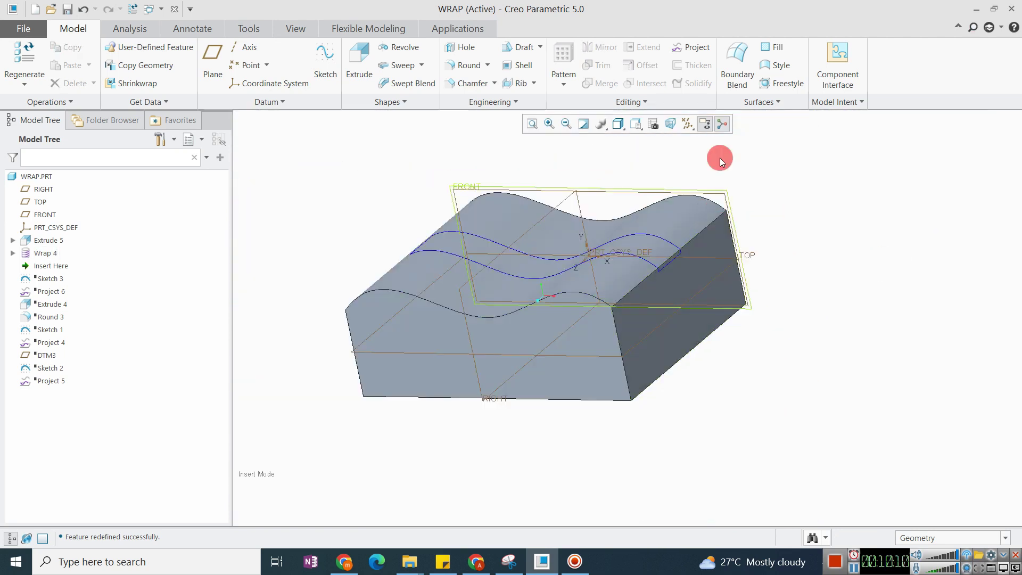
{"action": "left_click", "coordinate": [645, 102]}
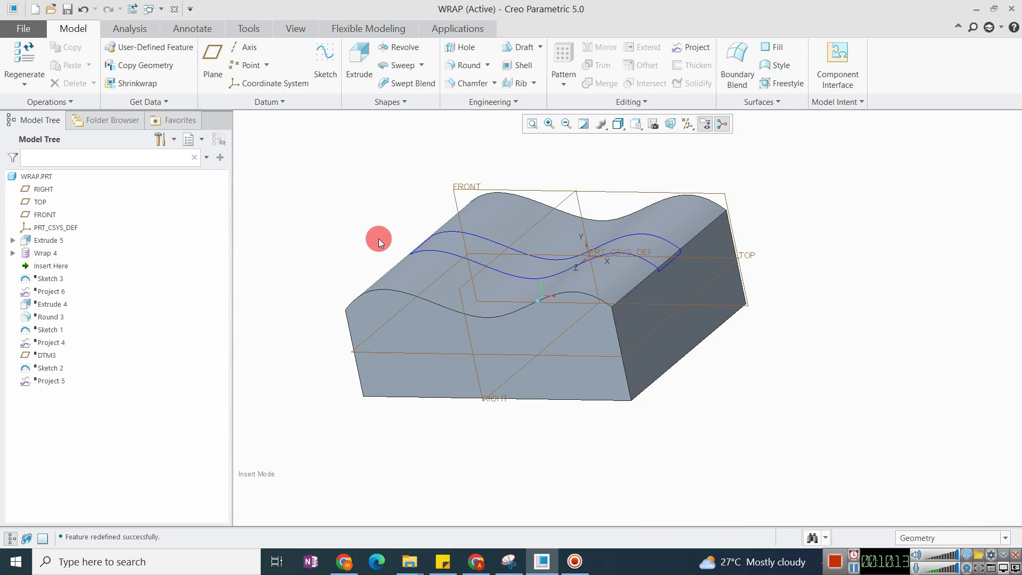
Open Wrap 4's definition, review its sketch and destination references, and exit without changing the feature
{"action": "left_click", "coordinate": [45, 253]}
{"action": "left_click", "coordinate": [73, 177]}
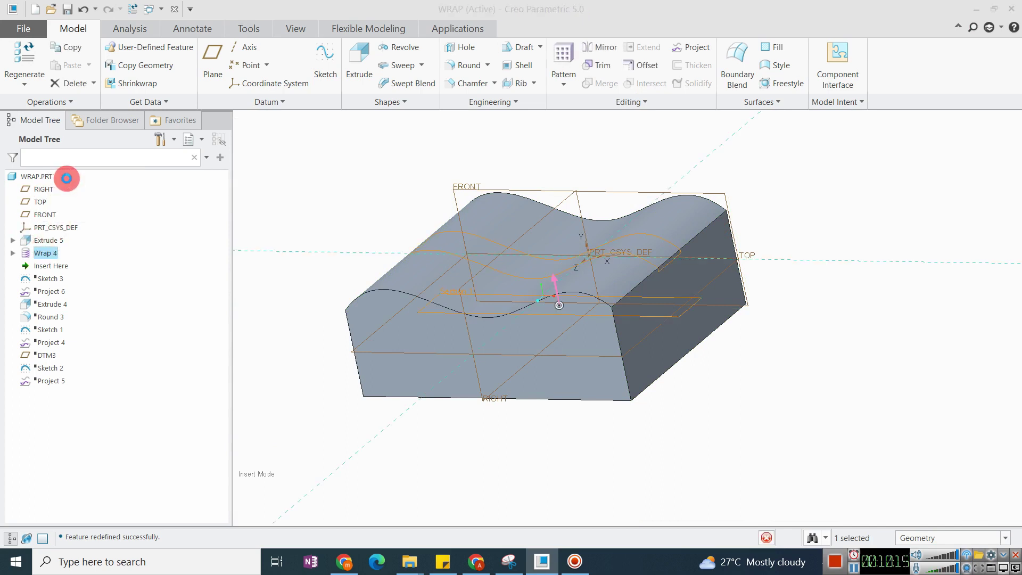
{"action": "left_click", "coordinate": [71, 102]}
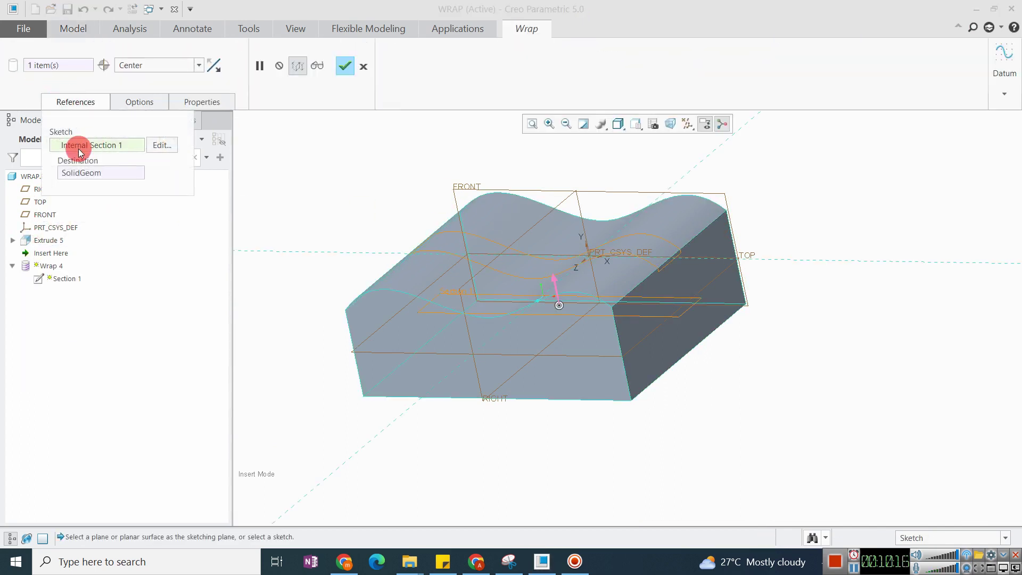
{"action": "left_click", "coordinate": [83, 174]}
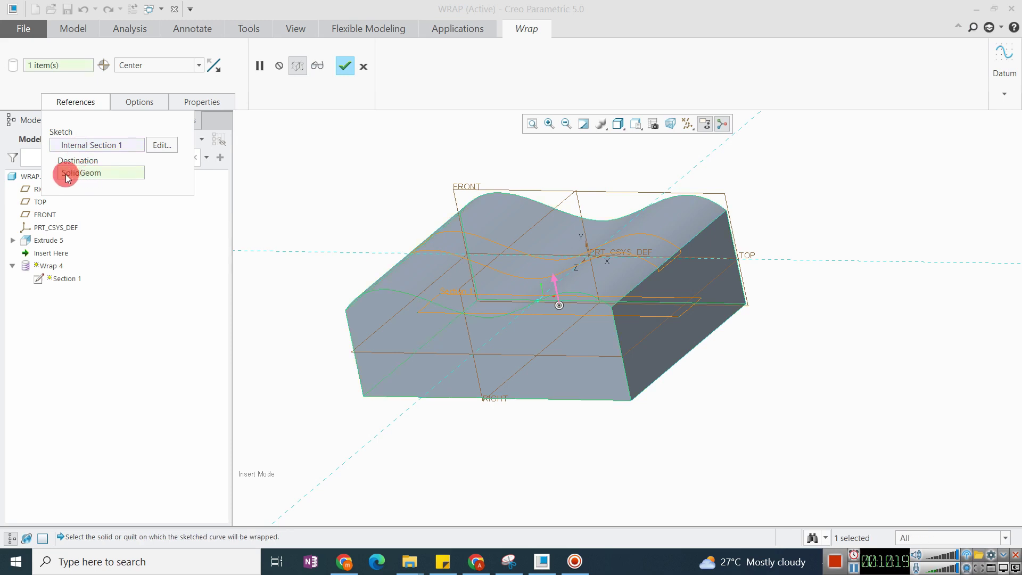
{"action": "left_click", "coordinate": [364, 66]}
{"action": "left_click", "coordinate": [359, 228]}
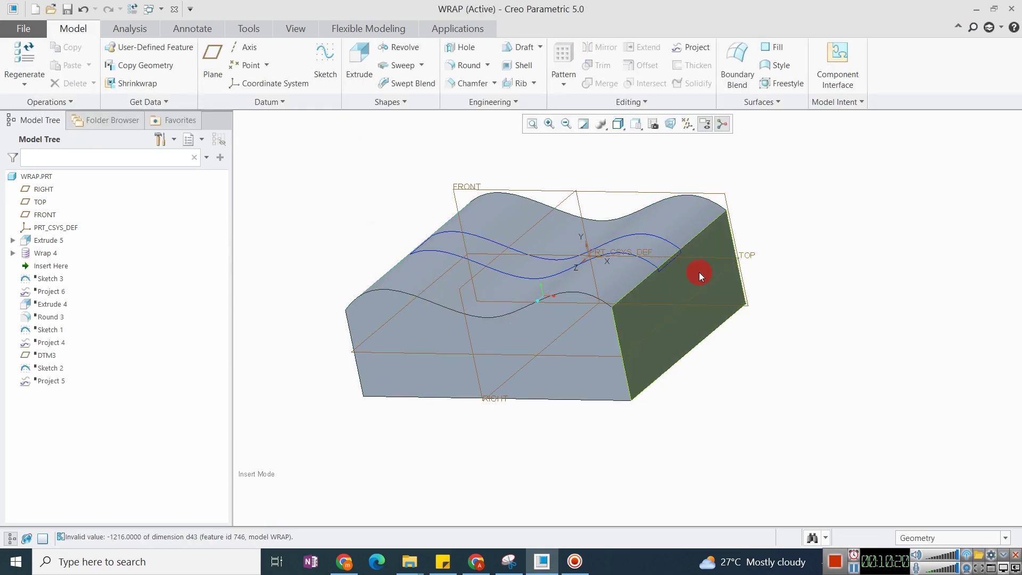
Examine close up how both long sides of the wrapped rectangle cross the block's upper edge onto the side face
{"action": "scroll", "coordinate": [656, 260], "scroll_direction": "down", "scroll_amount": 6}
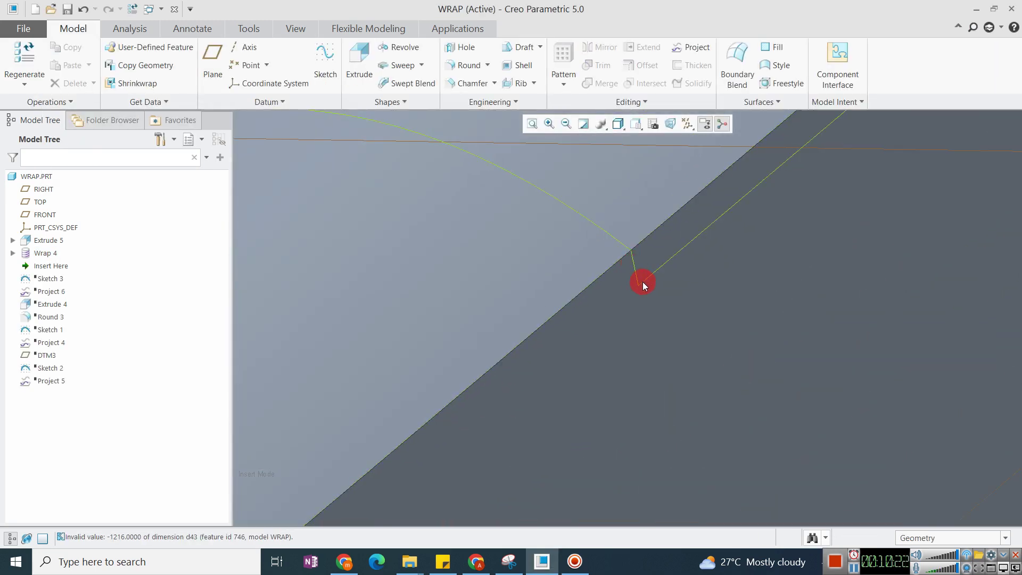
{"action": "scroll", "coordinate": [679, 243], "scroll_direction": "up", "scroll_amount": 7}
{"action": "scroll", "coordinate": [677, 240], "scroll_direction": "down", "scroll_amount": 2}
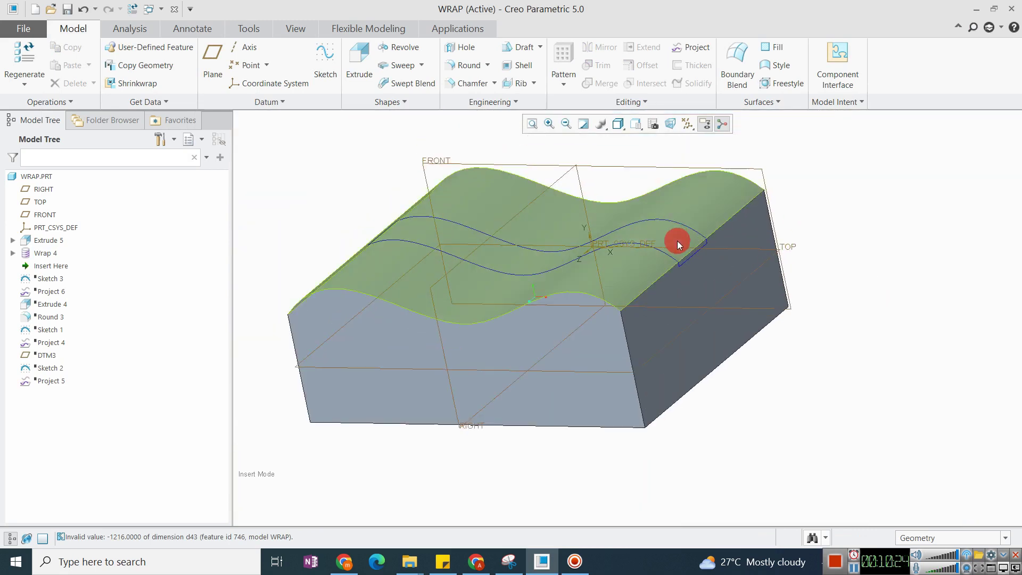
{"action": "scroll", "coordinate": [678, 244], "scroll_direction": "down", "scroll_amount": 5}
{"action": "left_click", "coordinate": [681, 284]}
{"action": "left_click", "coordinate": [624, 352]}
{"action": "scroll", "coordinate": [932, 245], "scroll_direction": "up", "scroll_amount": 5}
{"action": "scroll", "coordinate": [657, 266], "scroll_direction": "down", "scroll_amount": 6}
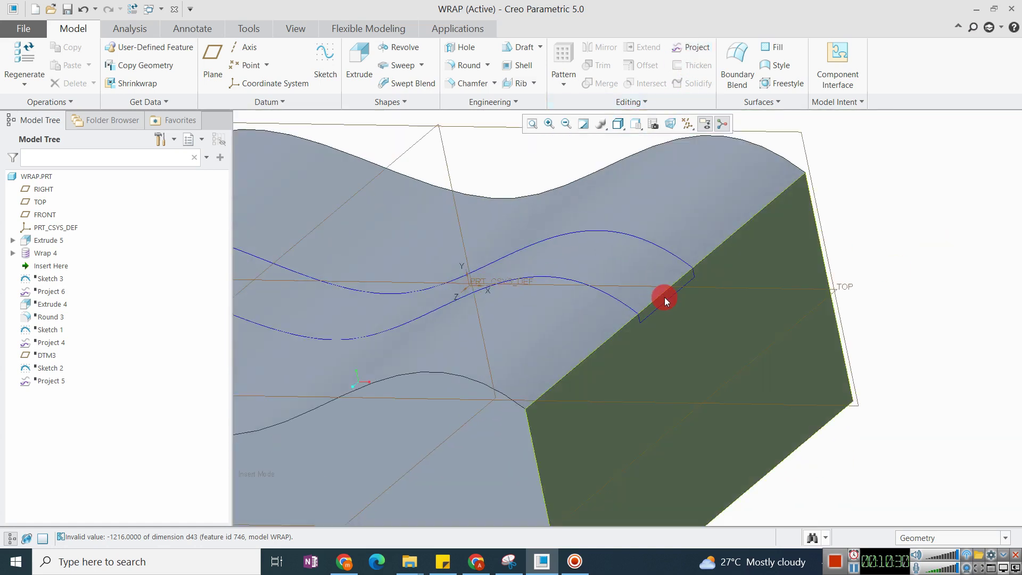
{"action": "scroll", "coordinate": [691, 273], "scroll_direction": "down", "scroll_amount": 4}
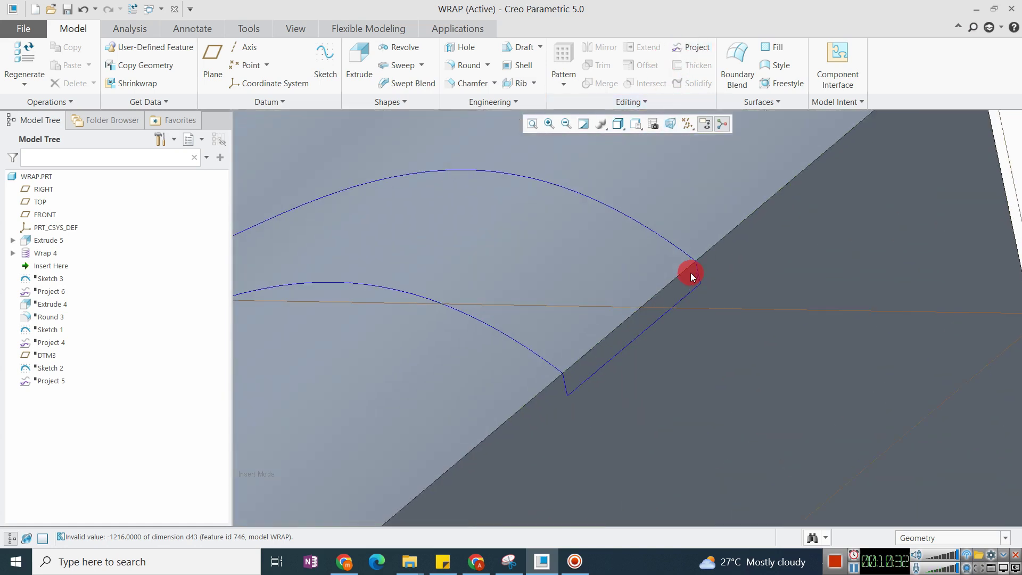
{"action": "scroll", "coordinate": [690, 273], "scroll_direction": "down", "scroll_amount": 2}
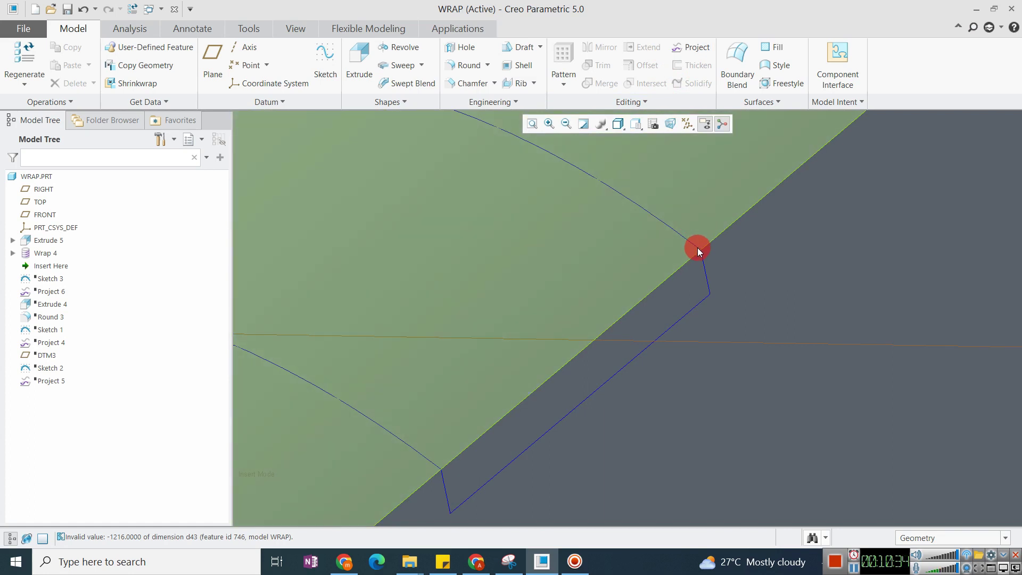
{"action": "scroll", "coordinate": [695, 249], "scroll_direction": "up", "scroll_amount": 5}
{"action": "scroll", "coordinate": [675, 258], "scroll_direction": "down", "scroll_amount": 5}
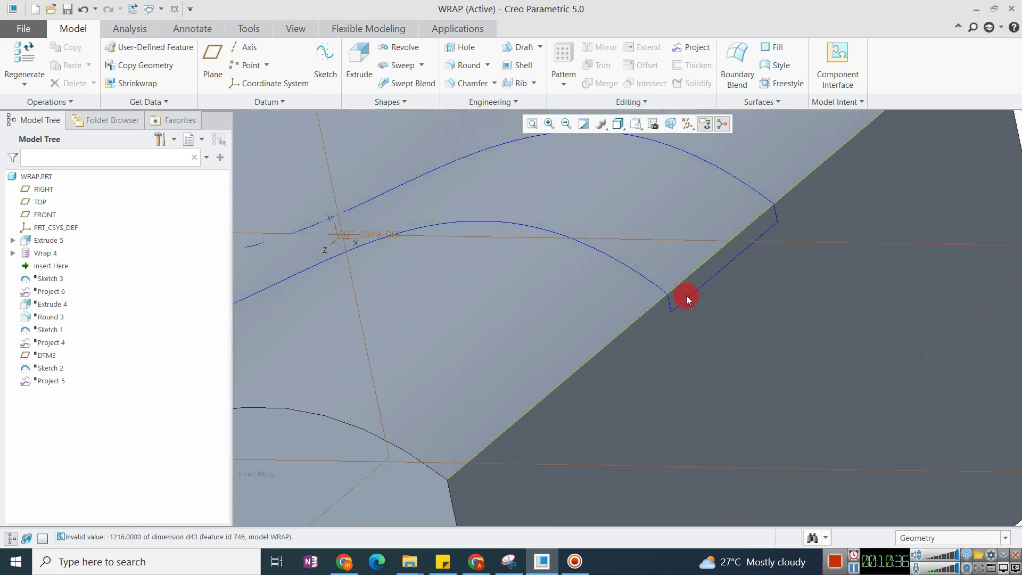
{"action": "scroll", "coordinate": [762, 209], "scroll_direction": "up", "scroll_amount": 2}
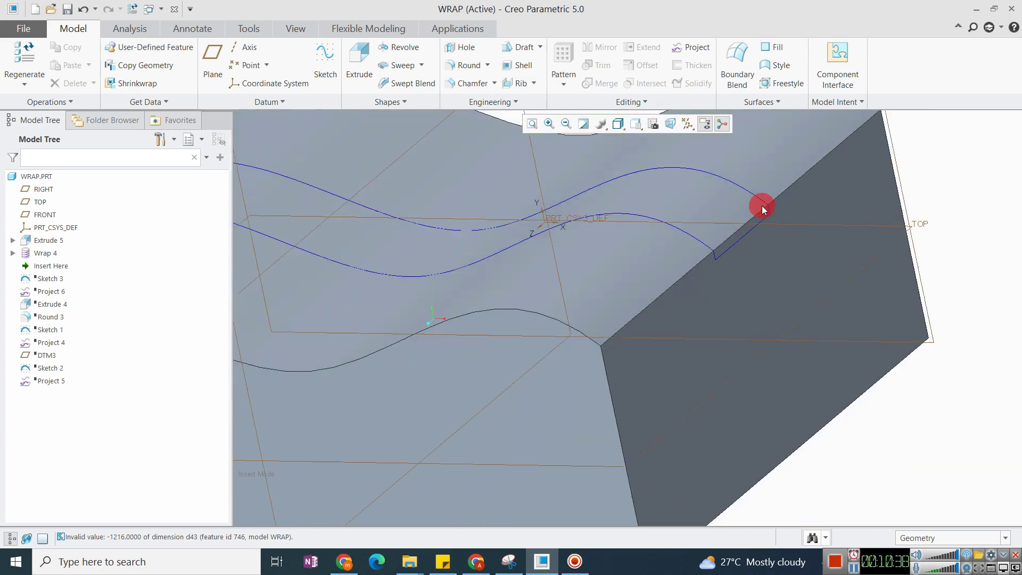
Restore the default orientation, review the available Wrap and Project commands, and view the whole wrapped curve on the block
{"action": "scroll", "coordinate": [756, 213], "scroll_direction": "up", "scroll_amount": 5}
{"action": "middle_click_drag", "start_coordinate": [697, 262], "coordinate": [606, 376]}
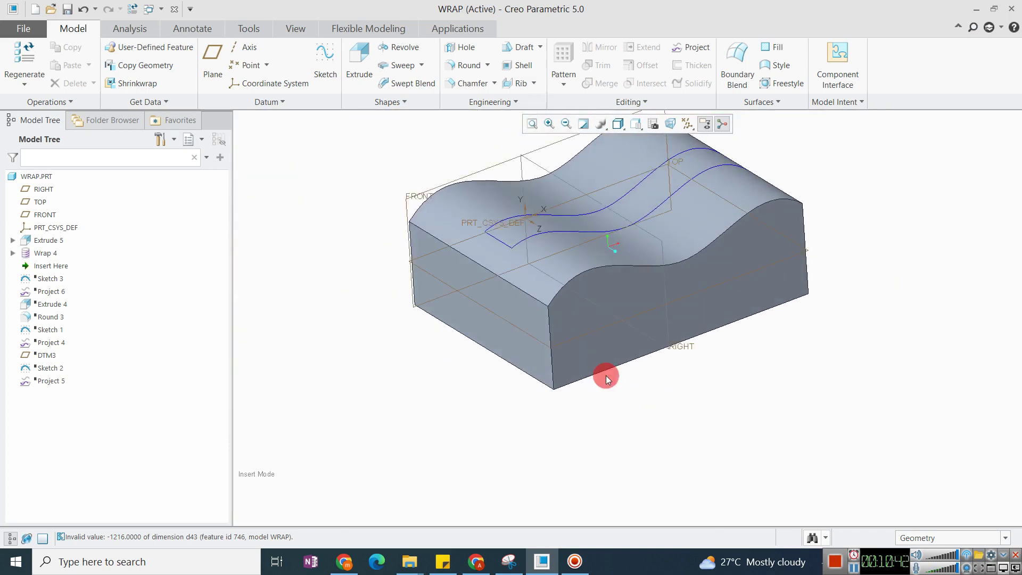
{"action": "key", "text": "ctrl+d"}
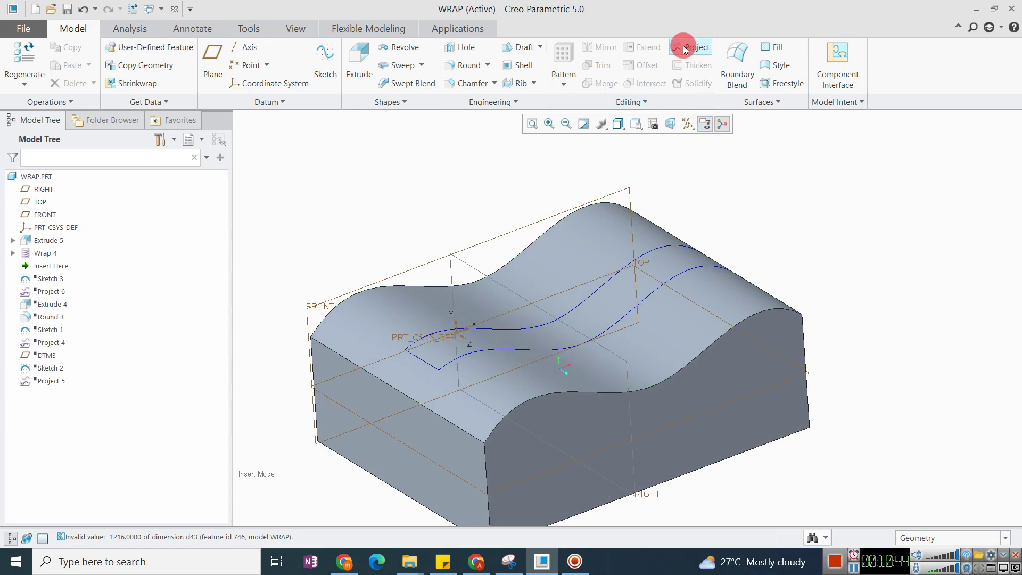
{"action": "left_click", "coordinate": [638, 101]}
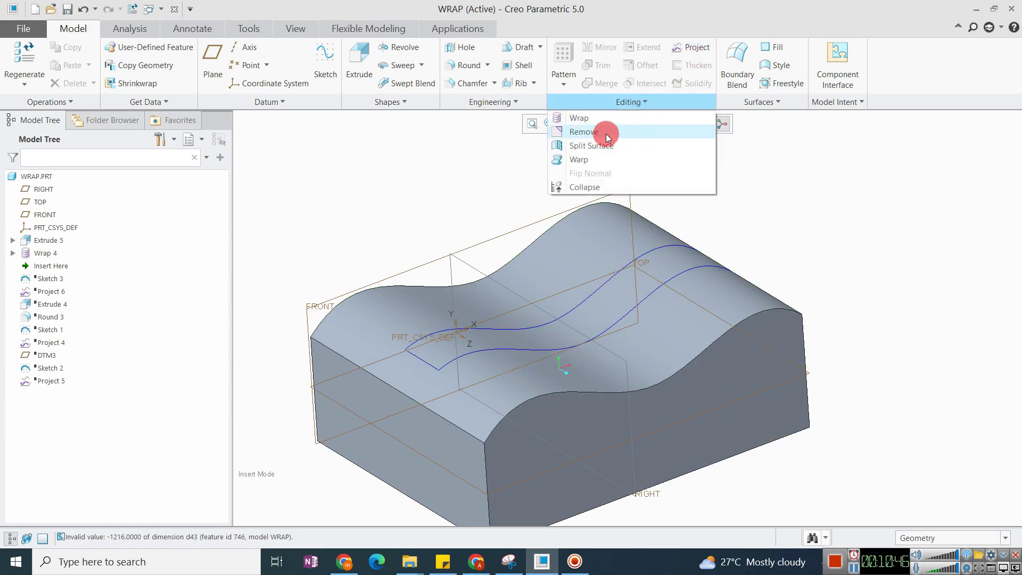
{"action": "left_click", "coordinate": [781, 178]}
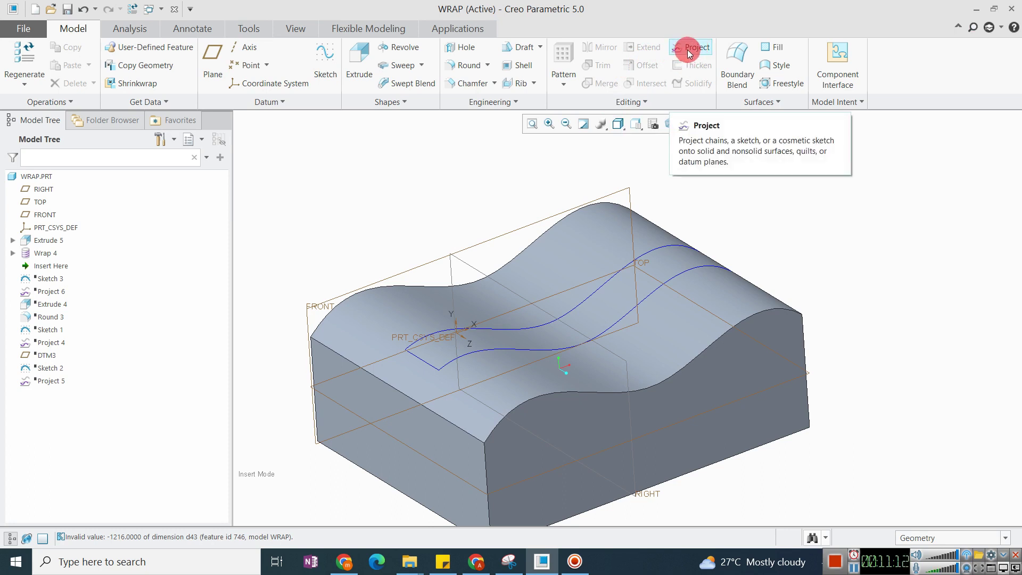
{"action": "scroll", "coordinate": [683, 270], "scroll_direction": "down", "scroll_amount": 2}
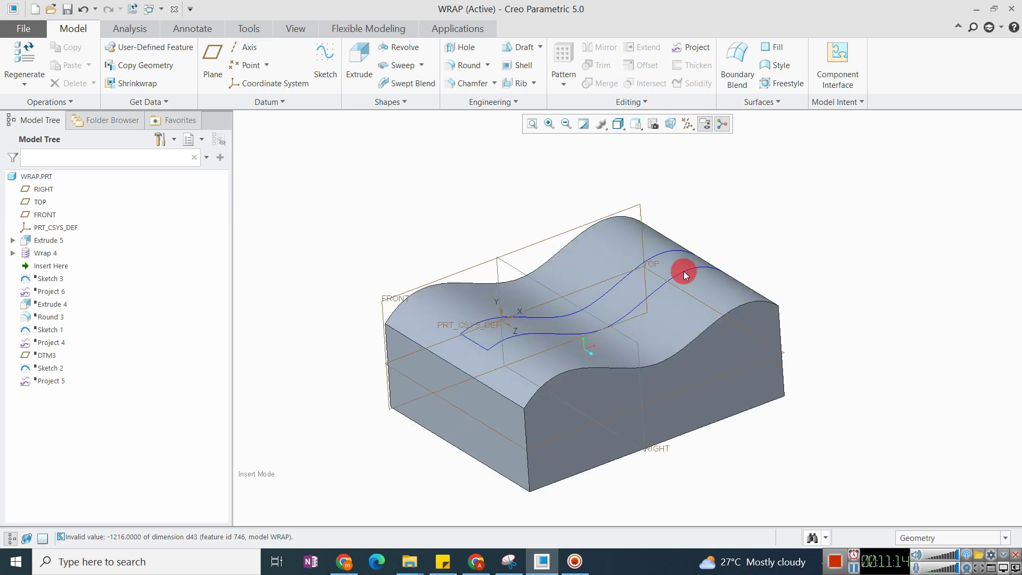
{"action": "scroll", "coordinate": [746, 182], "scroll_direction": "up", "scroll_amount": 1}
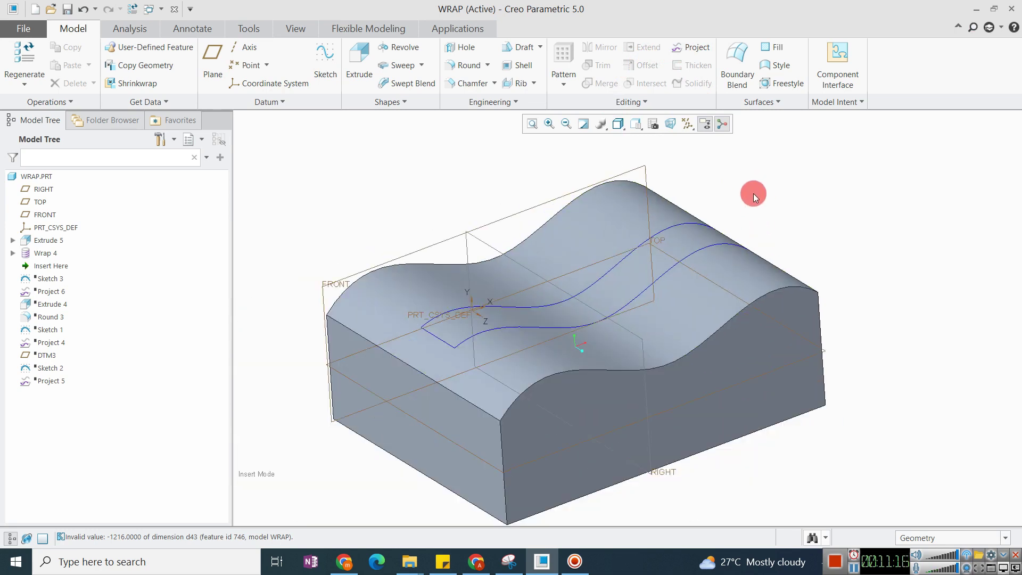